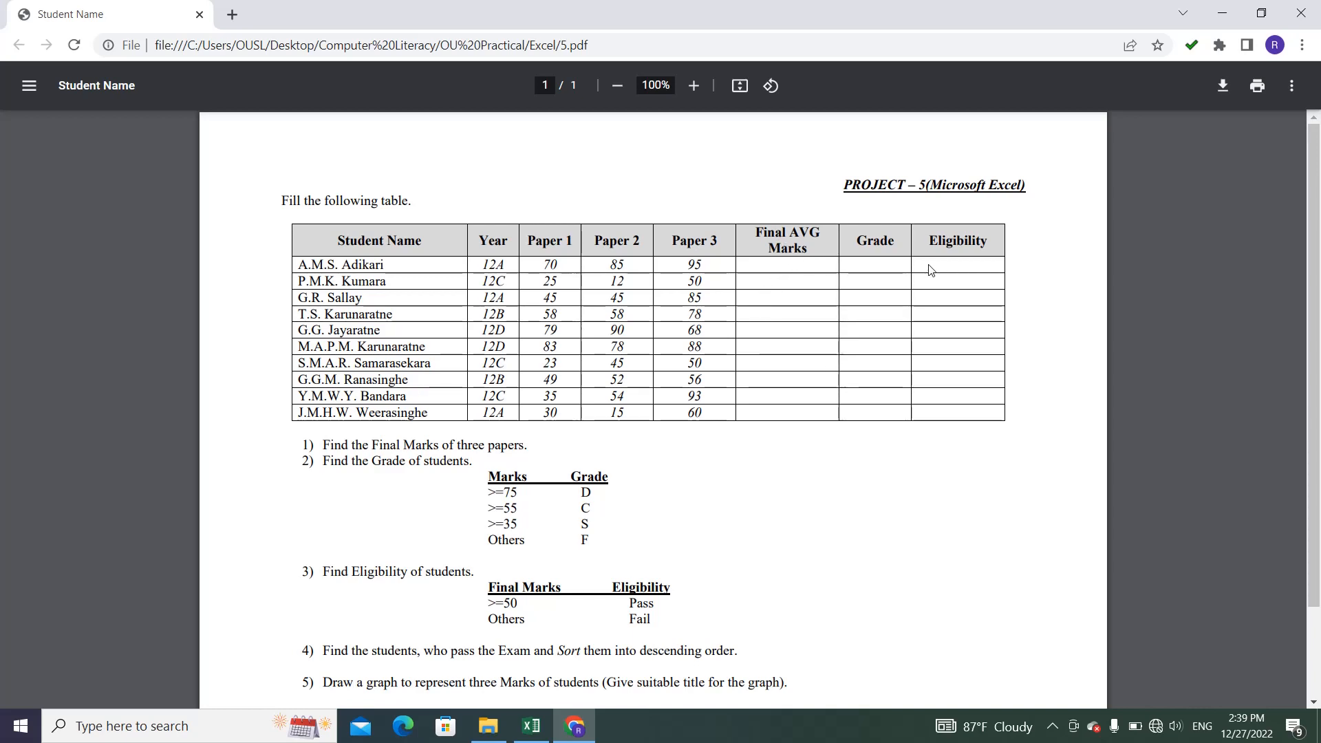
Step: Review the project sheet, switch to Excel and calculate the first student's Final AVG Marks in G4 as the average of D4:F4
{"action": "scroll", "coordinate": [691, 439], "scroll_direction": "down", "scroll_amount": 1}
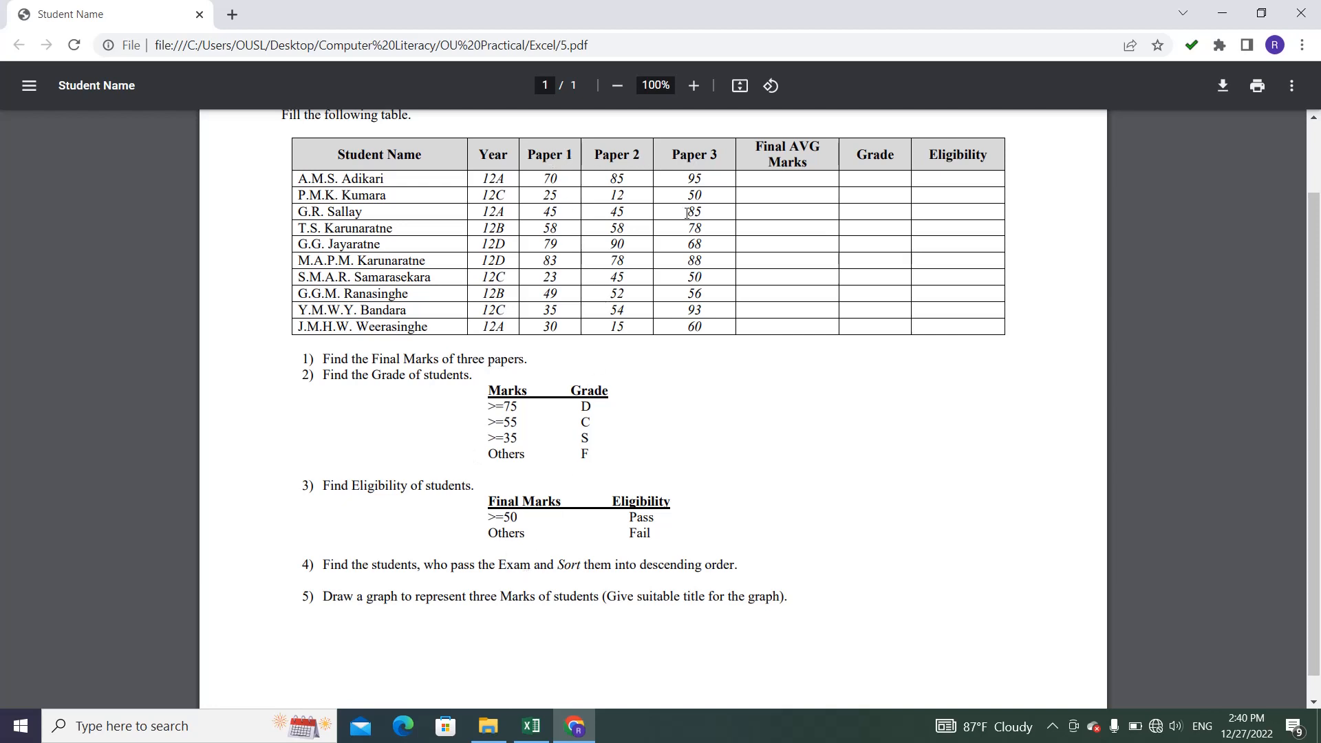
{"action": "scroll", "coordinate": [603, 397], "scroll_direction": "up", "scroll_amount": 2}
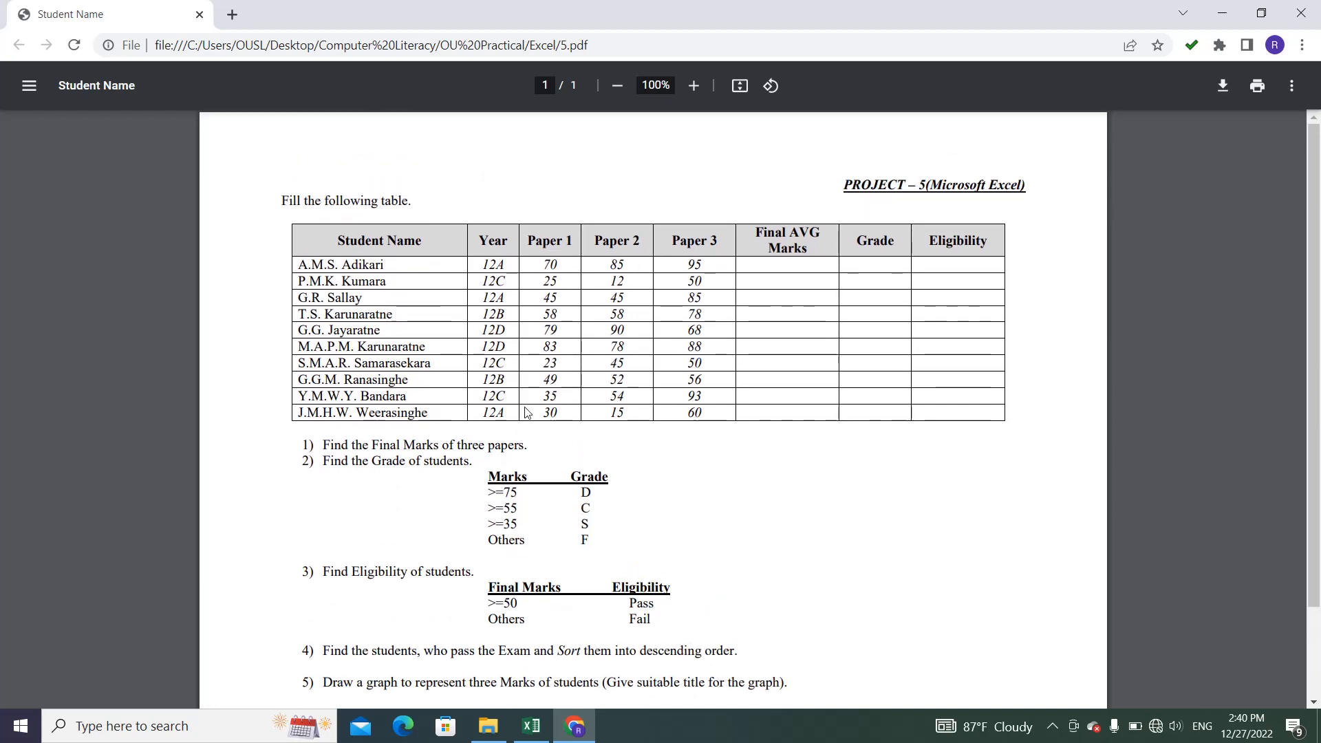
{"action": "left_click", "coordinate": [531, 729]}
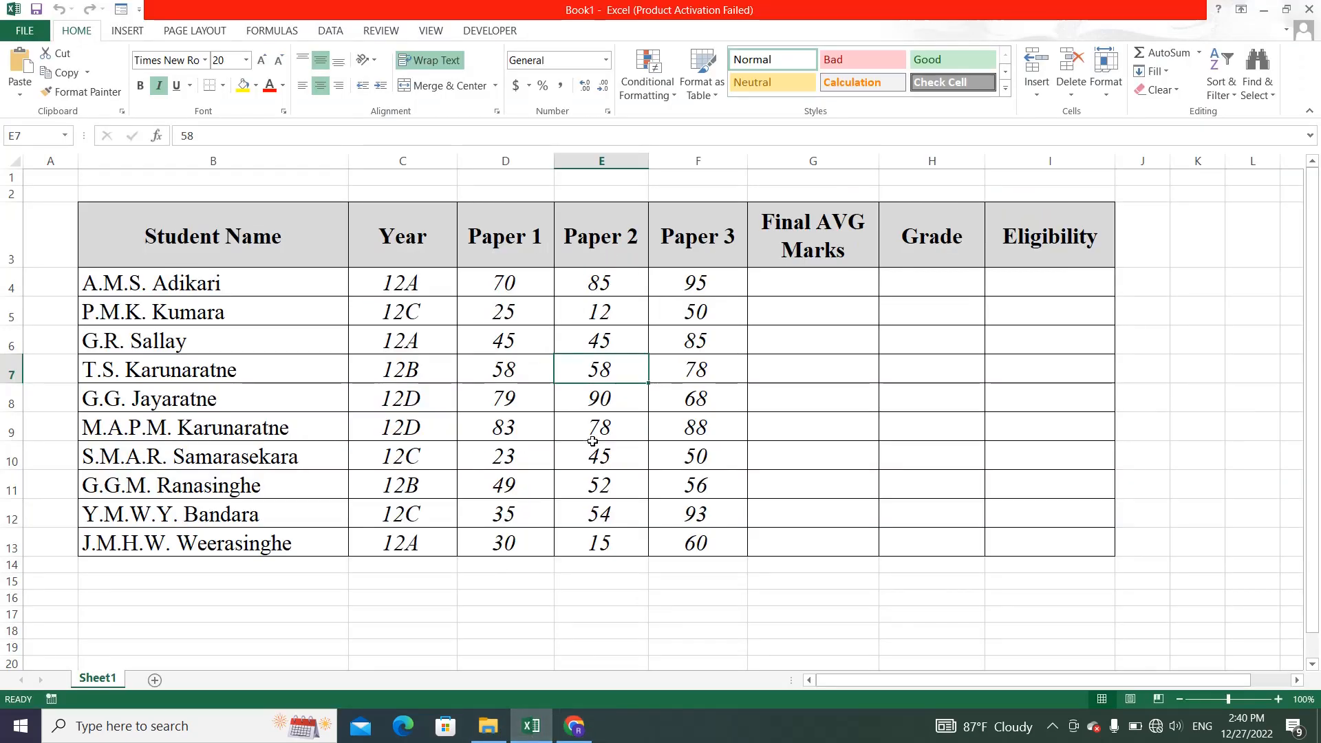
{"action": "left_click", "coordinate": [814, 288]}
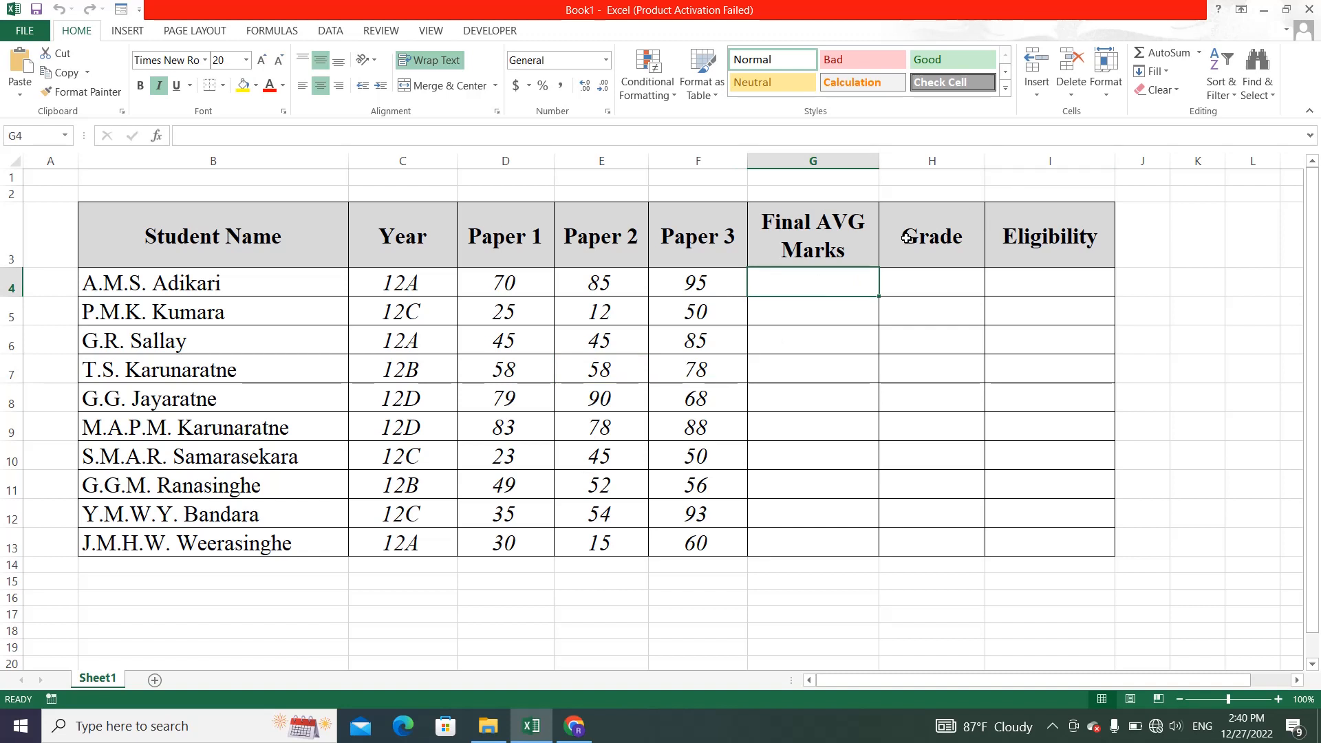
{"action": "left_click", "coordinate": [1199, 53]}
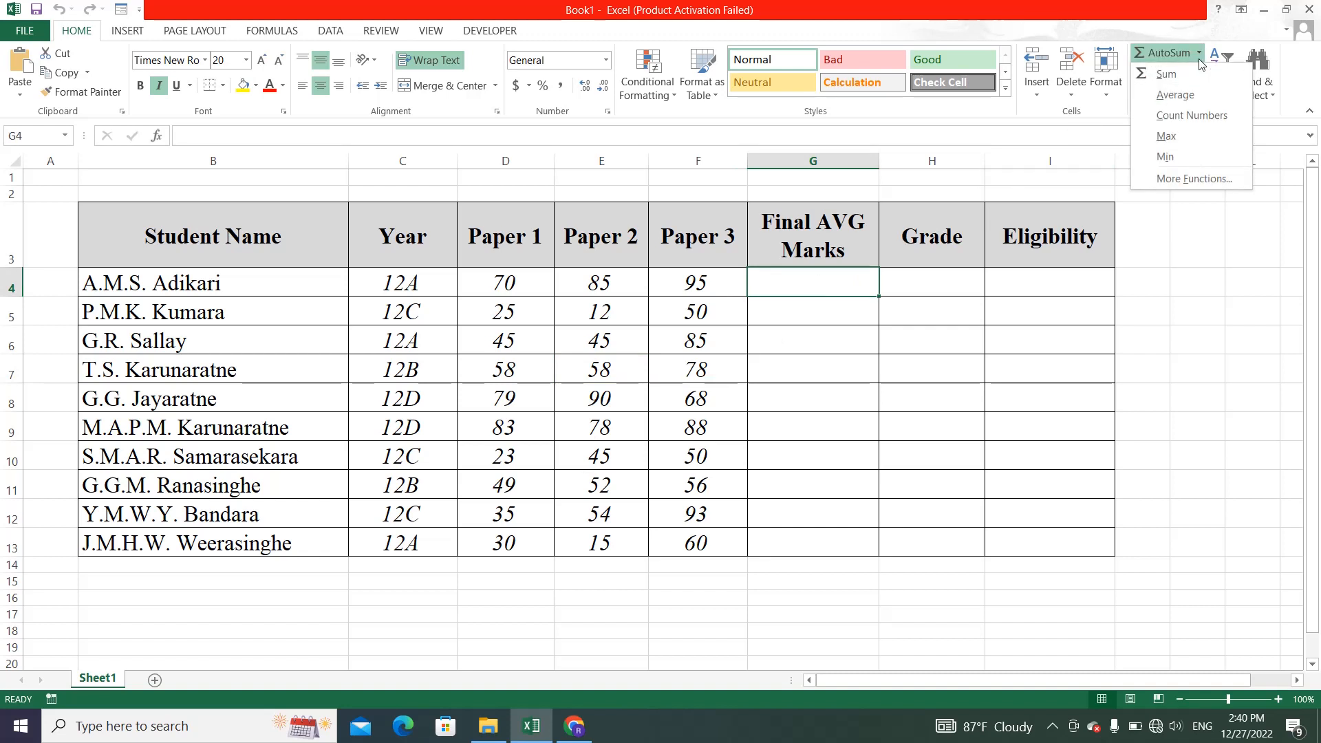
{"action": "left_click", "coordinate": [1175, 95]}
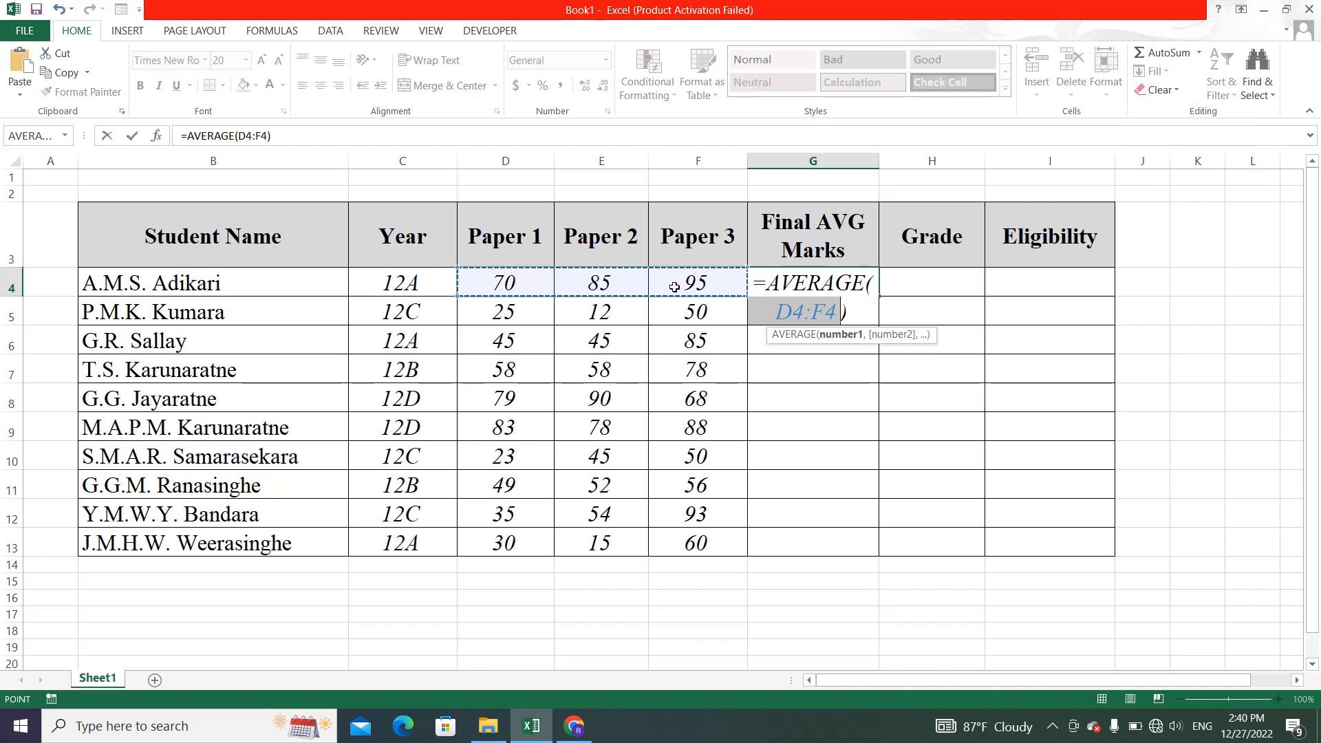
{"action": "key", "text": "Return"}
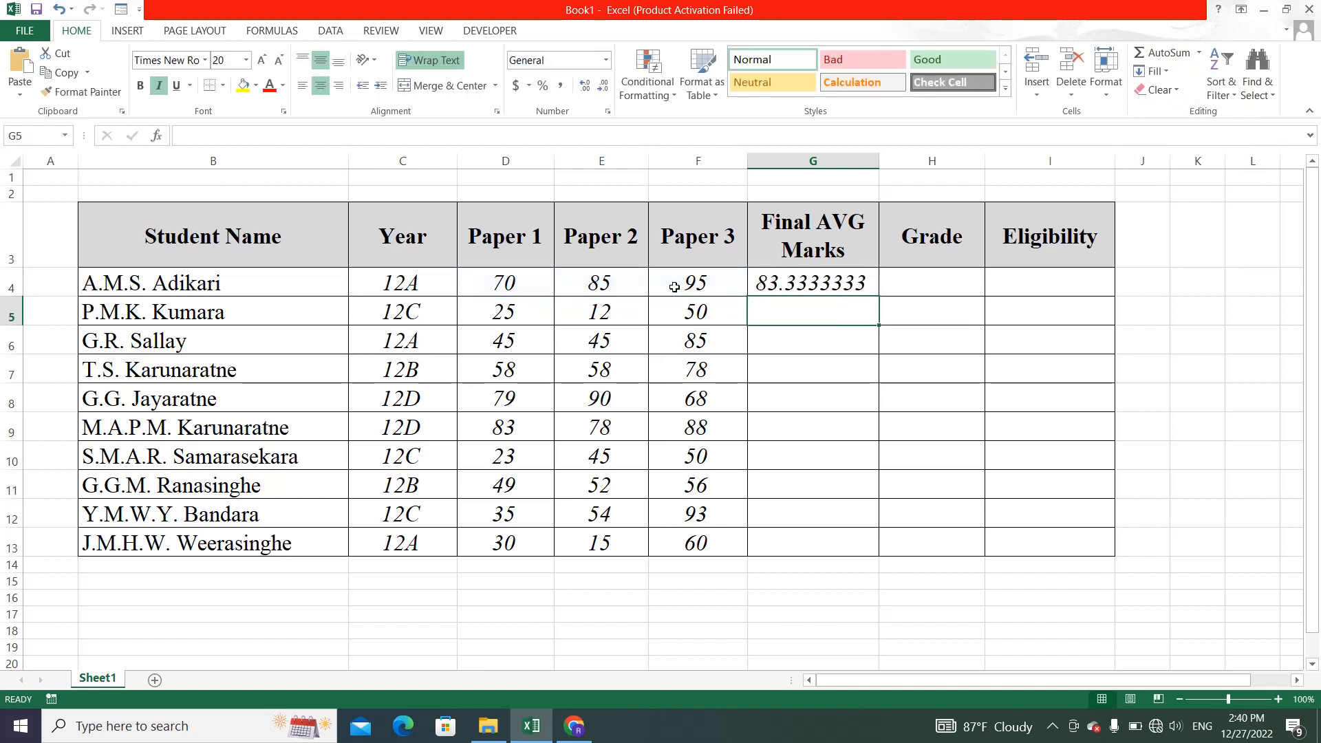
Step: Format the average in G4 to two decimal places and fill the formula down to G13
{"action": "left_click", "coordinate": [790, 279]}
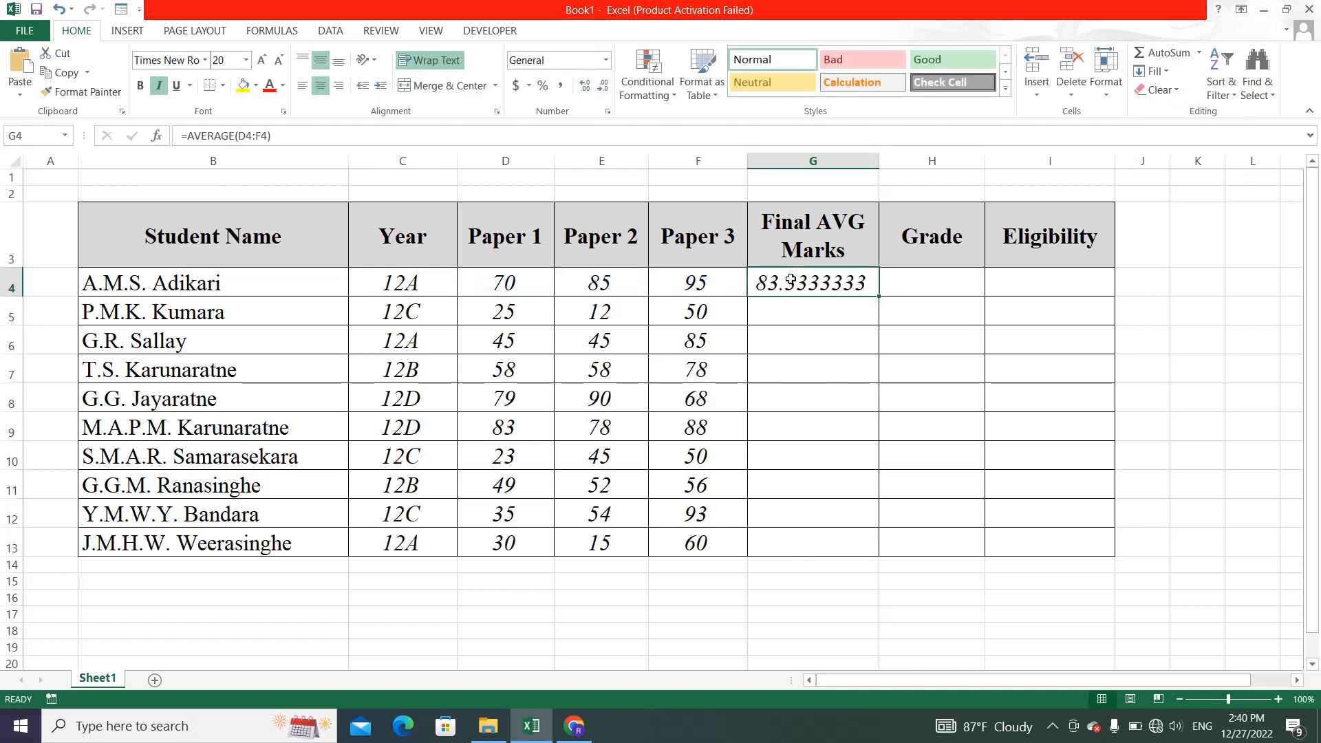
{"action": "left_click", "coordinate": [585, 86]}
{"action": "left_click", "coordinate": [603, 86]}
{"action": "left_click", "coordinate": [603, 85]}
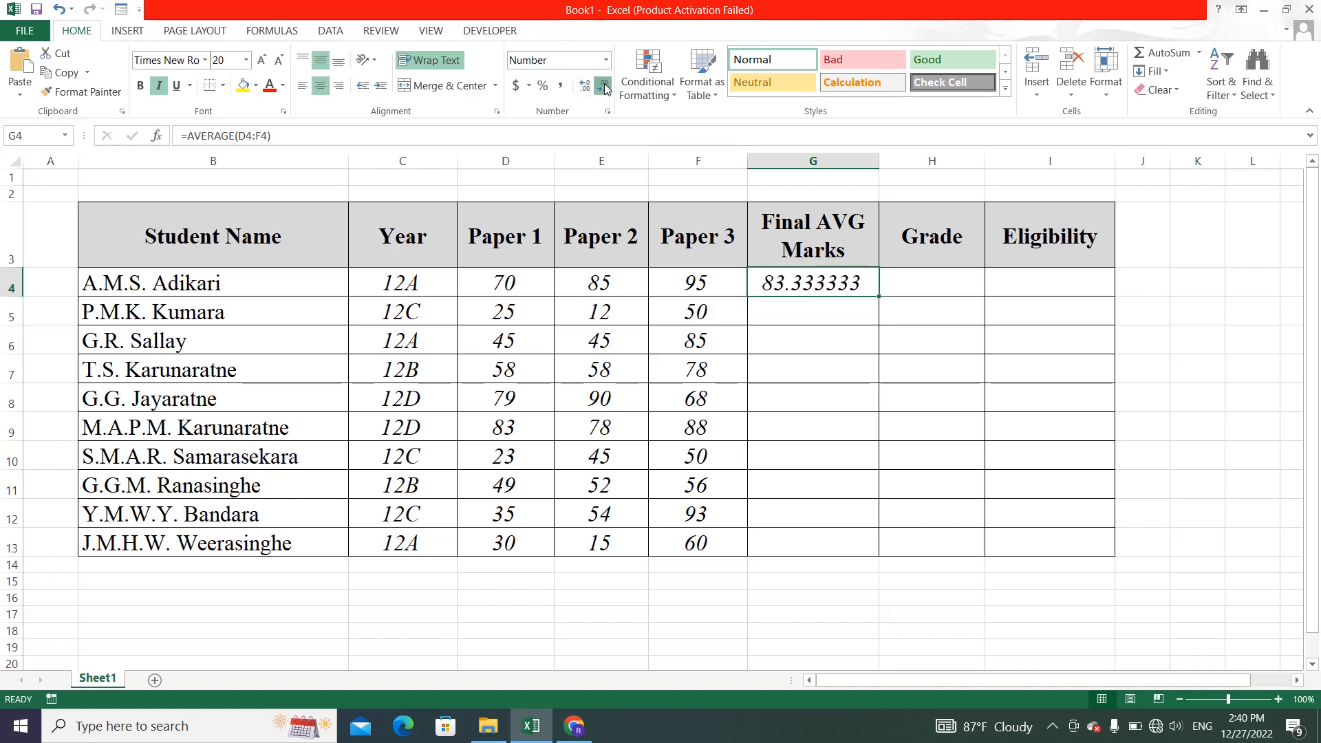
{"action": "left_click", "coordinate": [603, 85]}
{"action": "left_click", "coordinate": [603, 85]}
{"action": "left_click", "coordinate": [604, 85]}
{"action": "left_click", "coordinate": [603, 86]}
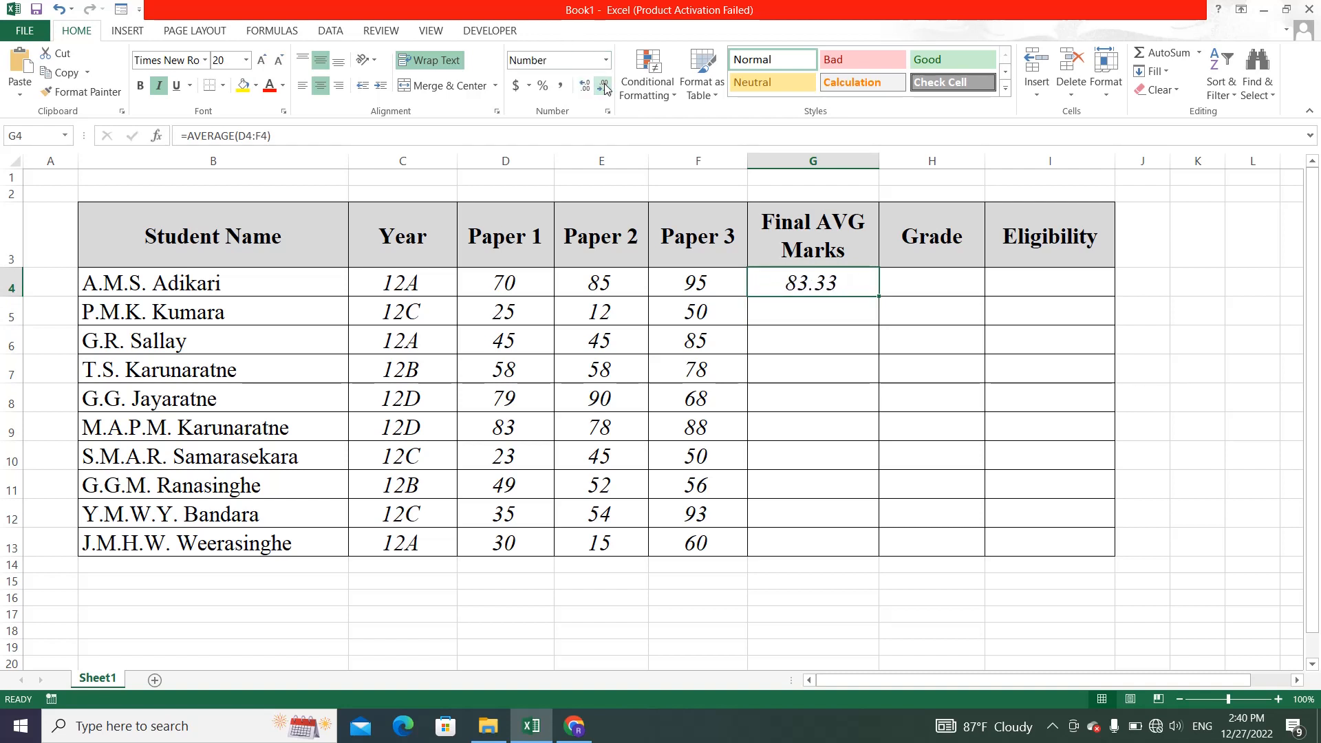
{"action": "left_click_drag", "start_coordinate": [879, 297], "coordinate": [857, 551]}
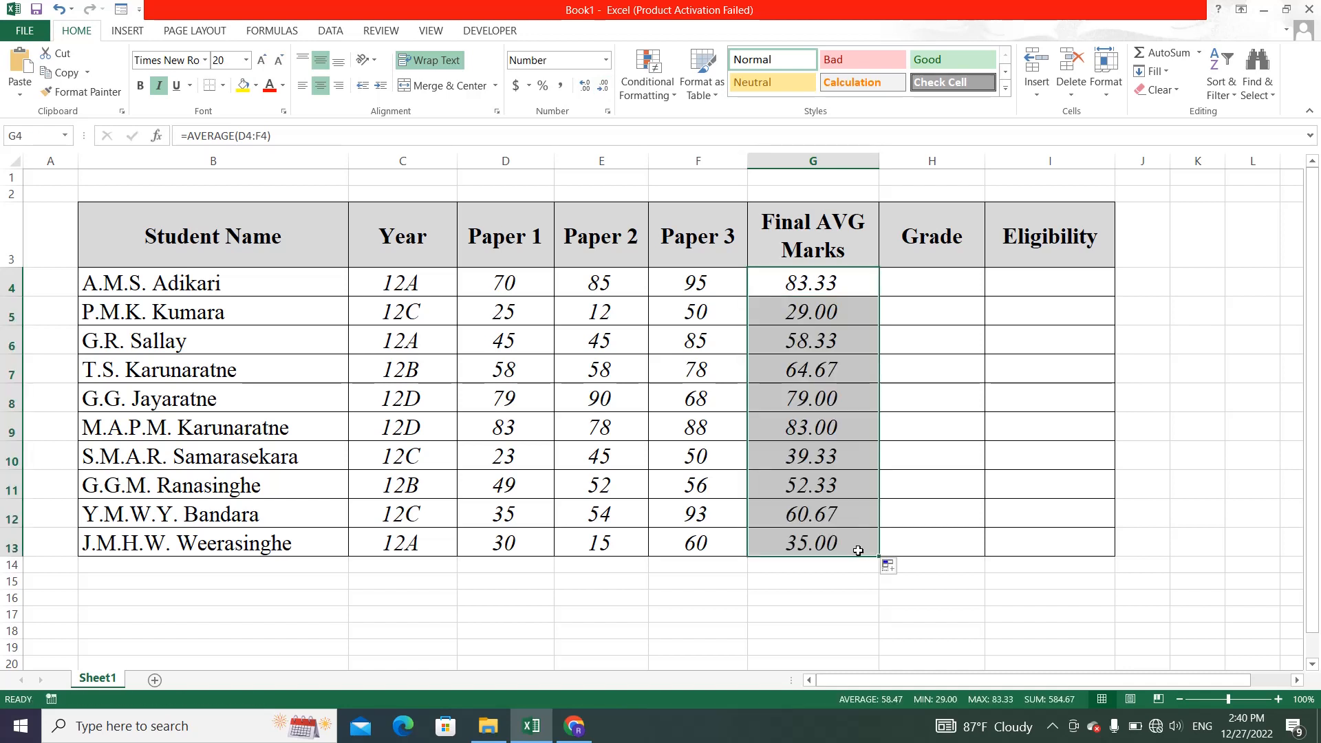
Step: Check the grade thresholds in the project PDF, and insert the IF function in the first Grade cell, H4
{"action": "left_click", "coordinate": [912, 296]}
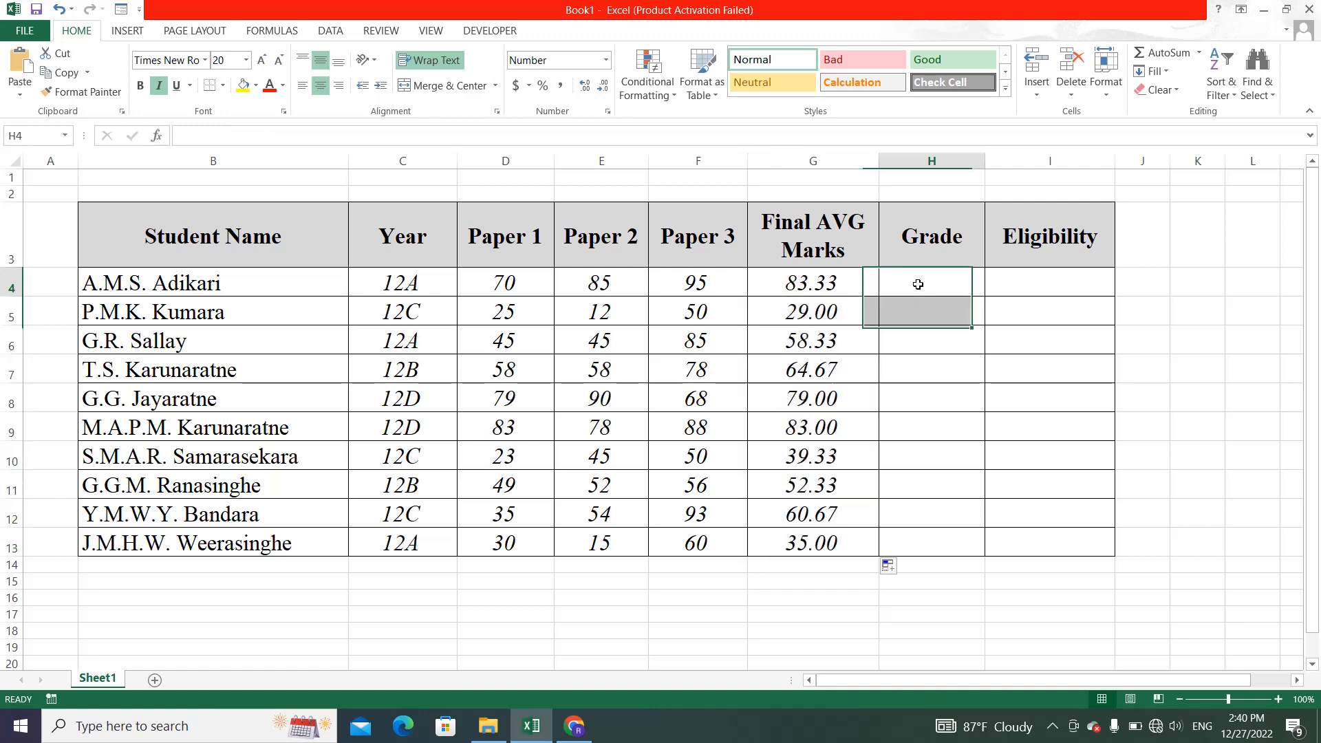
{"action": "left_click", "coordinate": [561, 739]}
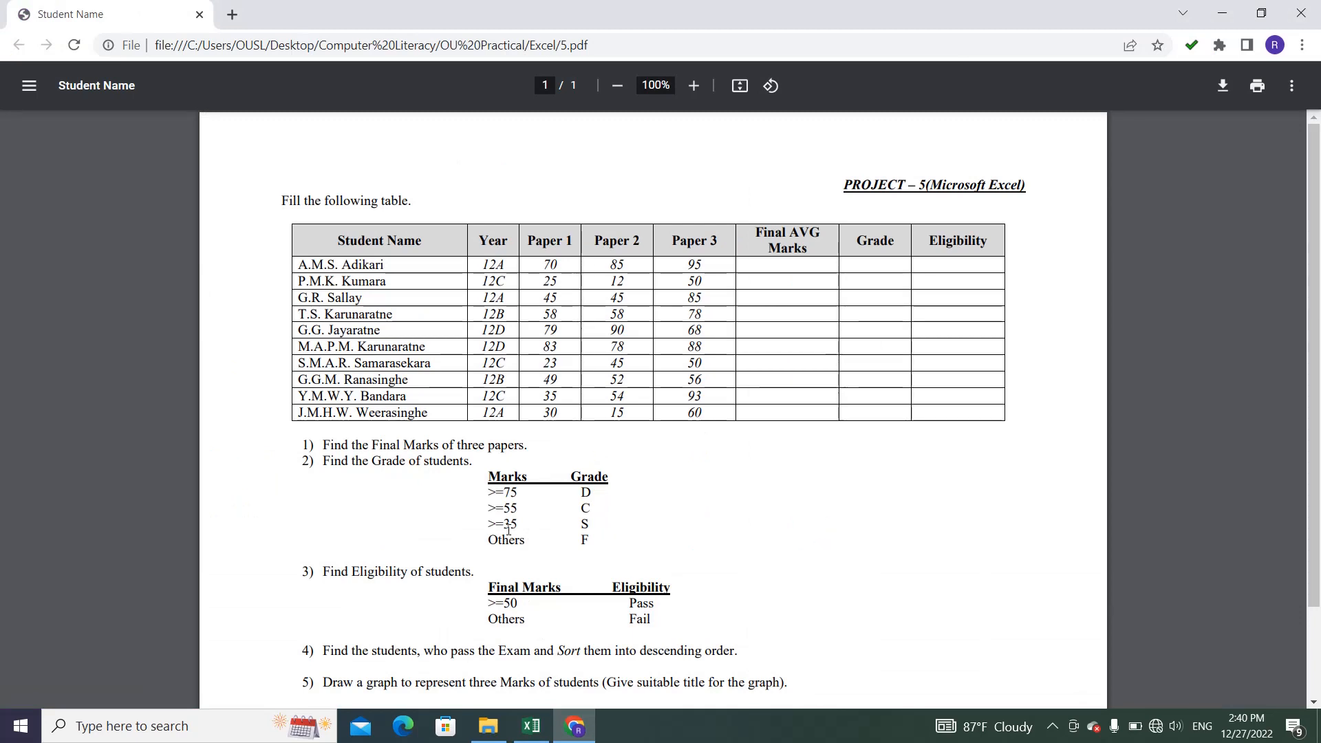
{"action": "left_click", "coordinate": [530, 726]}
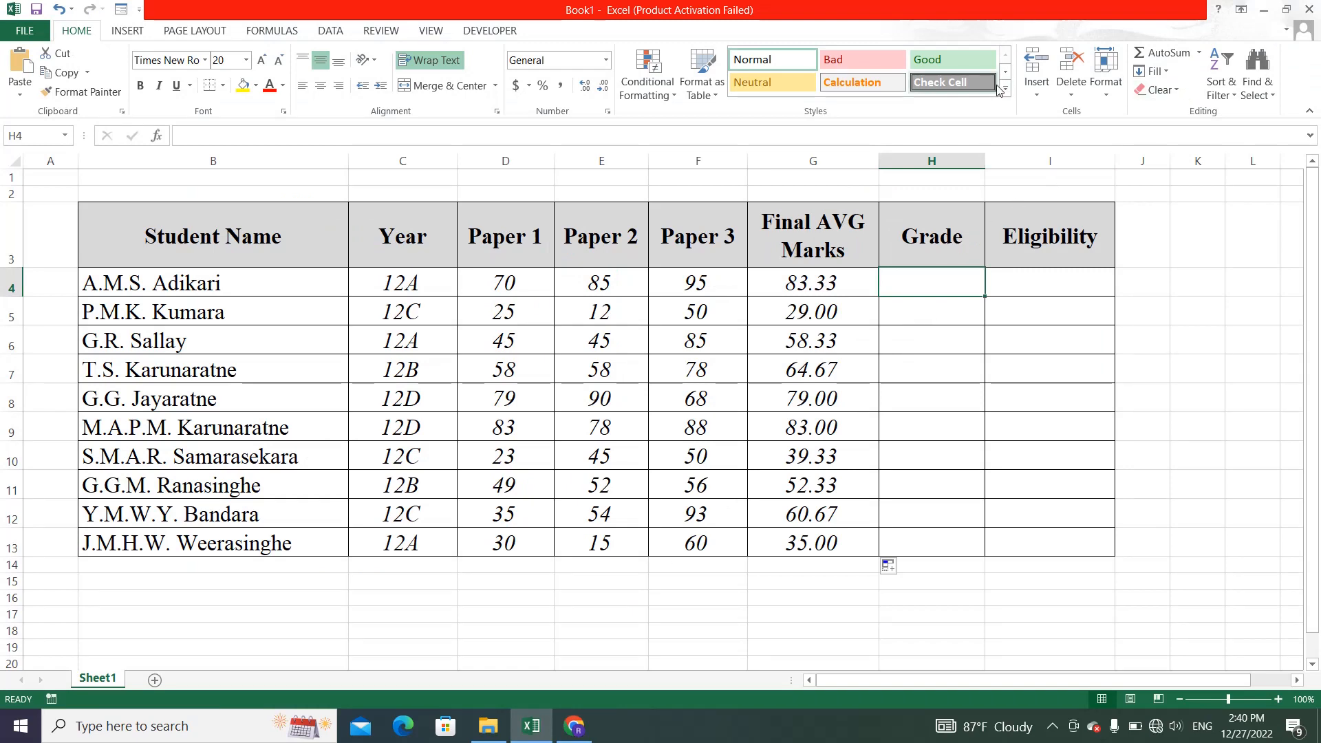
{"action": "left_click", "coordinate": [1198, 52]}
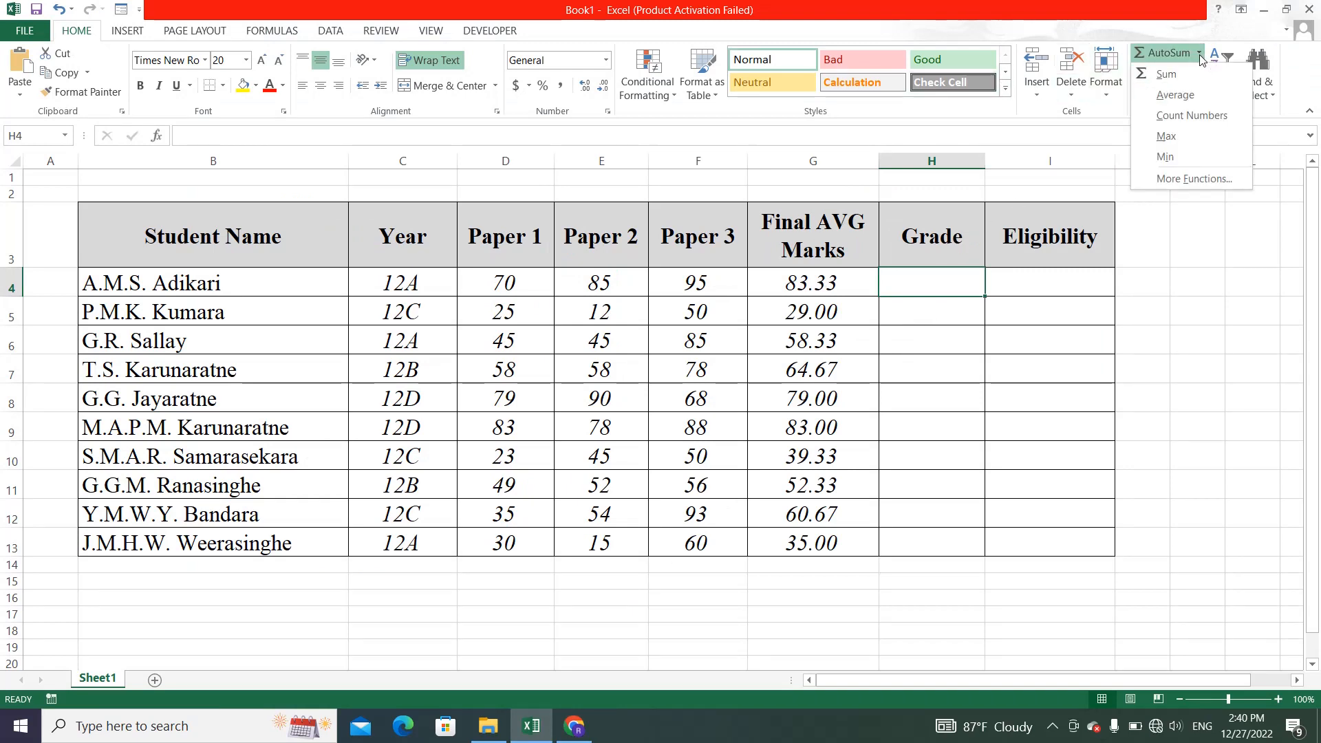
{"action": "left_click", "coordinate": [1186, 180]}
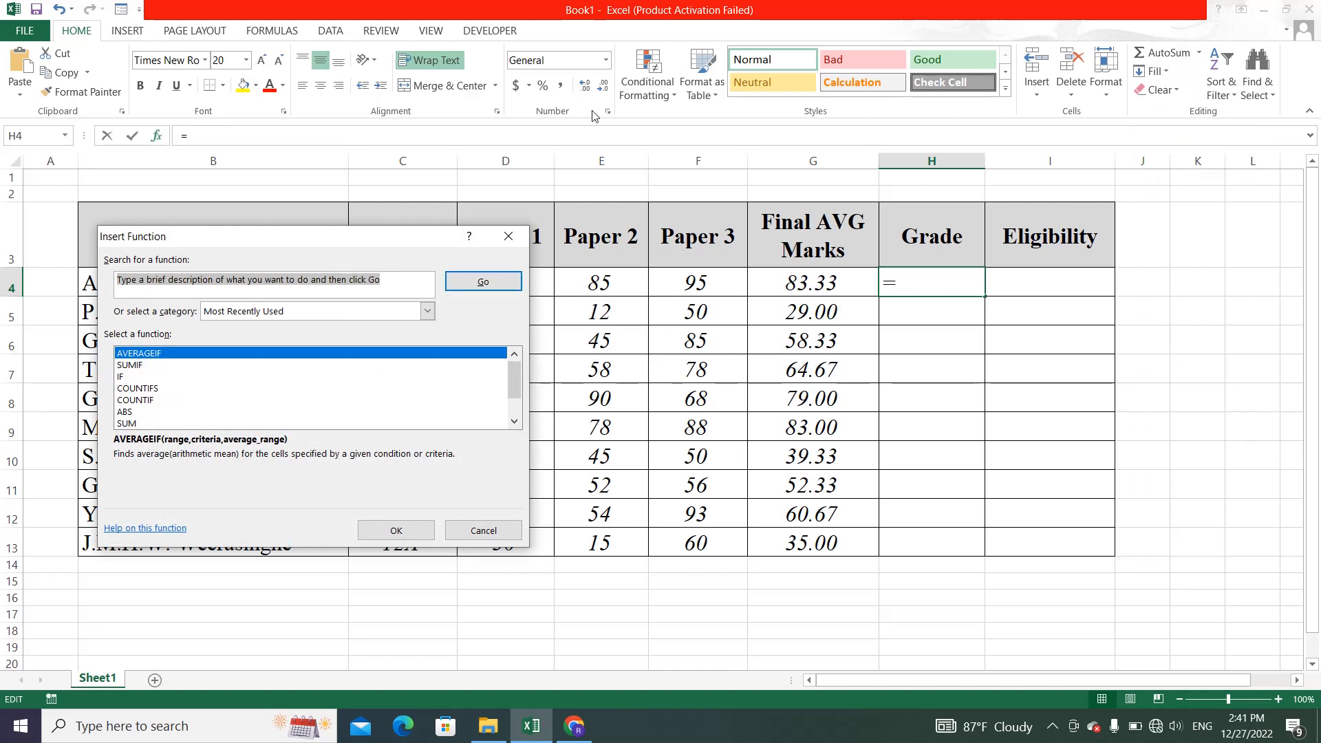
{"action": "left_click_drag", "start_coordinate": [404, 252], "coordinate": [593, 262]}
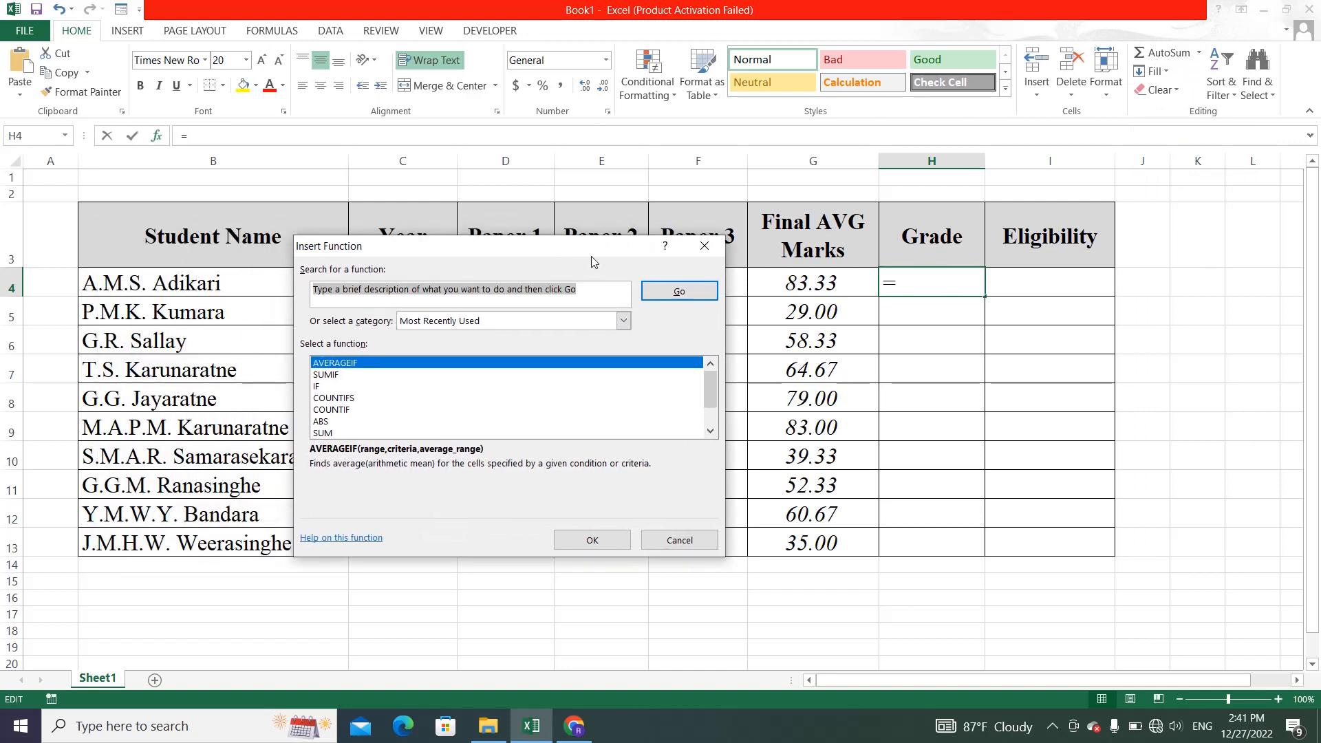
{"action": "type", "text": "if"}
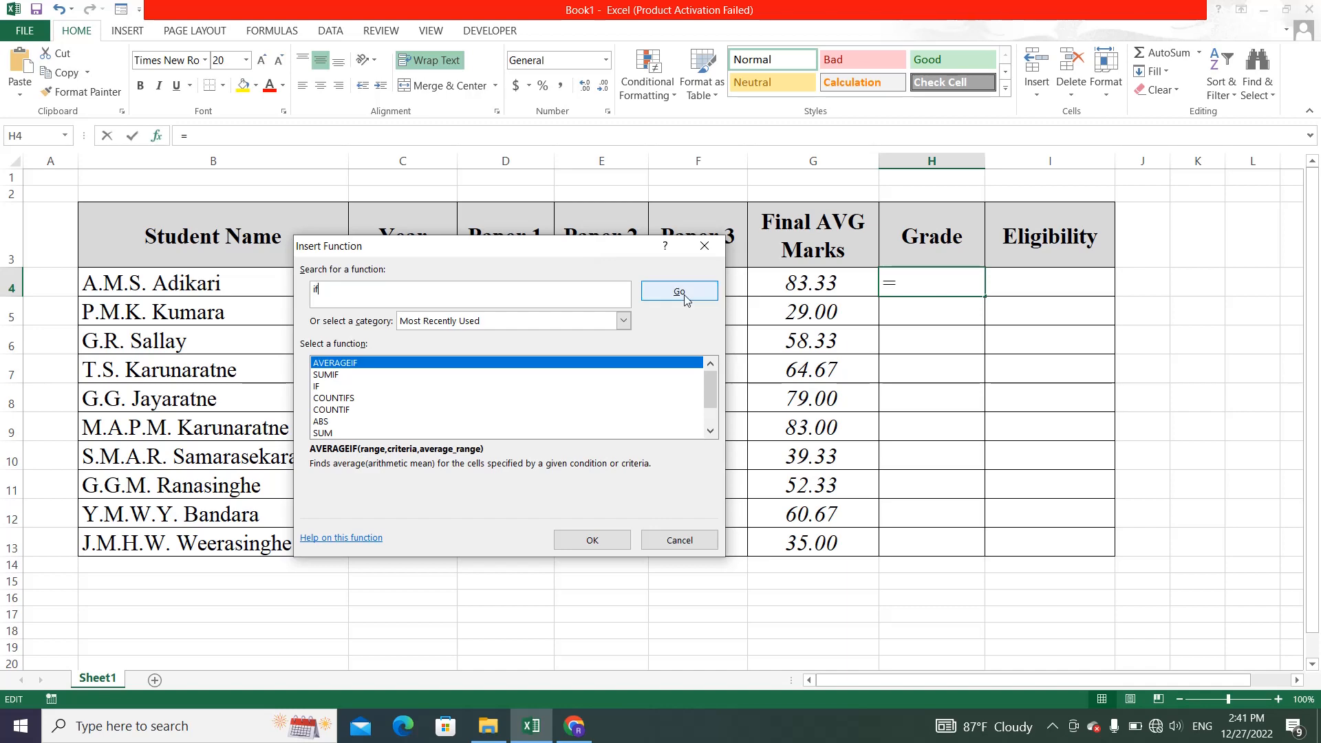
{"action": "left_click", "coordinate": [684, 298]}
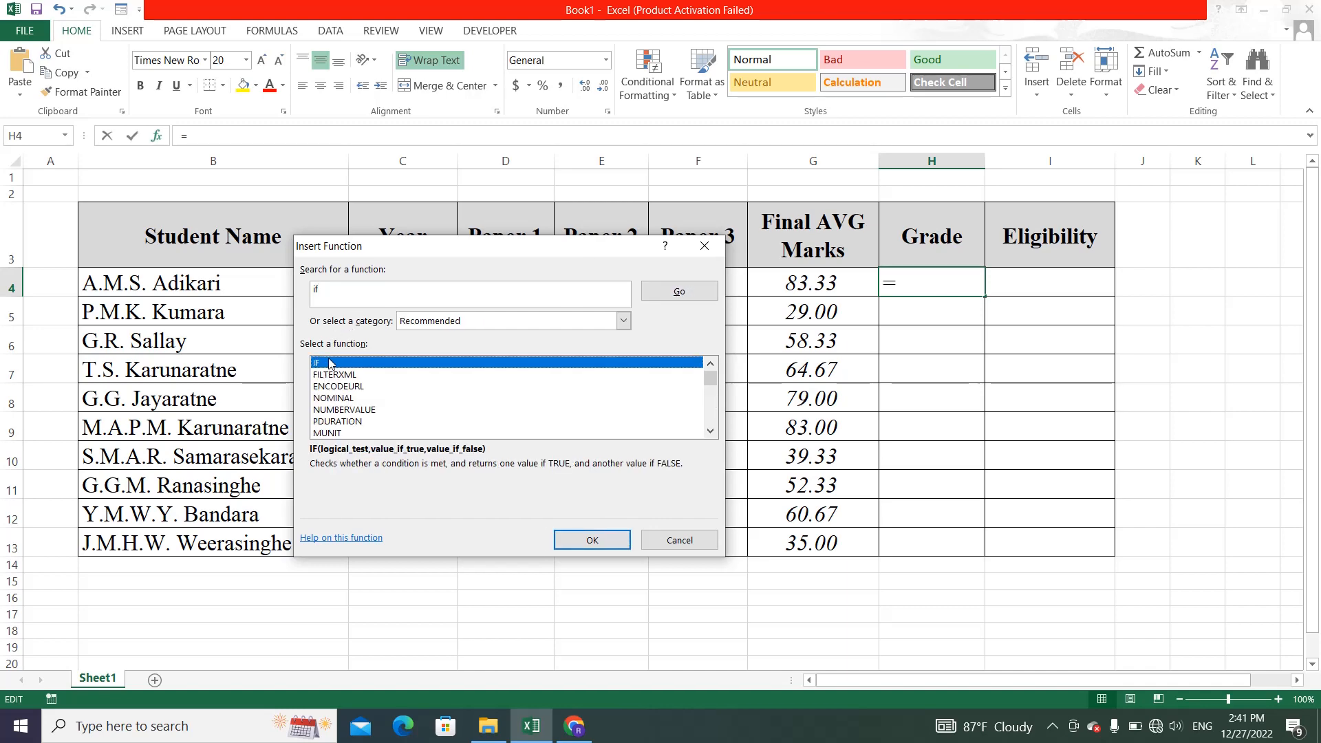
{"action": "left_click", "coordinate": [581, 539]}
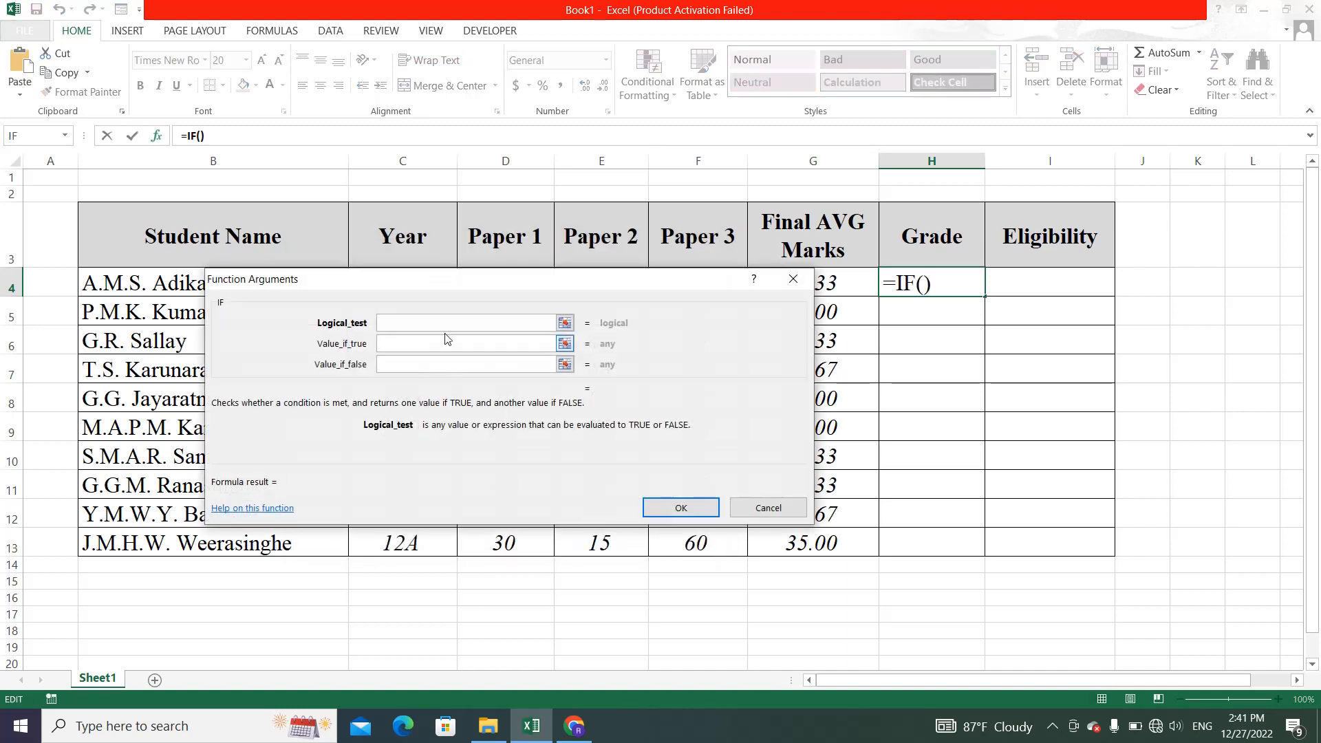
Step: Set the IF function's logical test to G4>=75 and its value if true to "D"
{"action": "left_click_drag", "start_coordinate": [434, 282], "coordinate": [399, 350]}
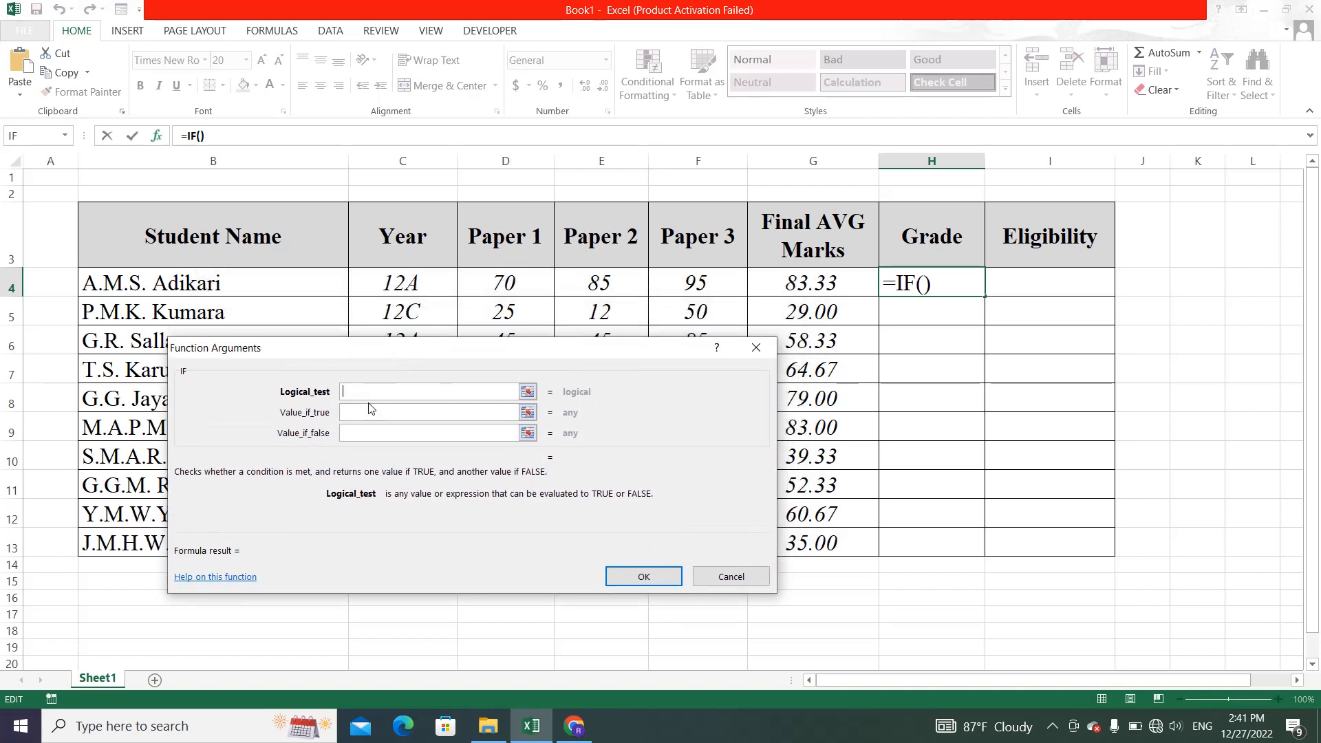
{"action": "left_click", "coordinate": [833, 281]}
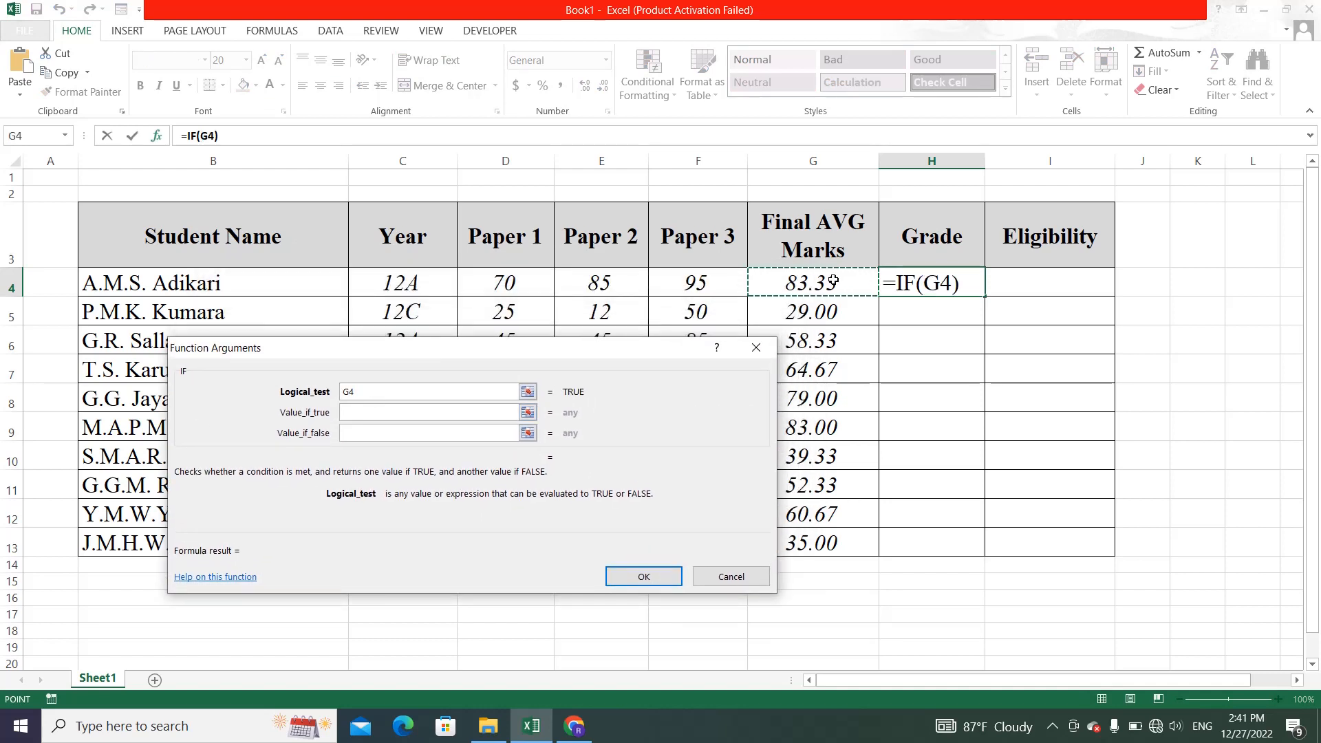
{"action": "type", "text": ">="}
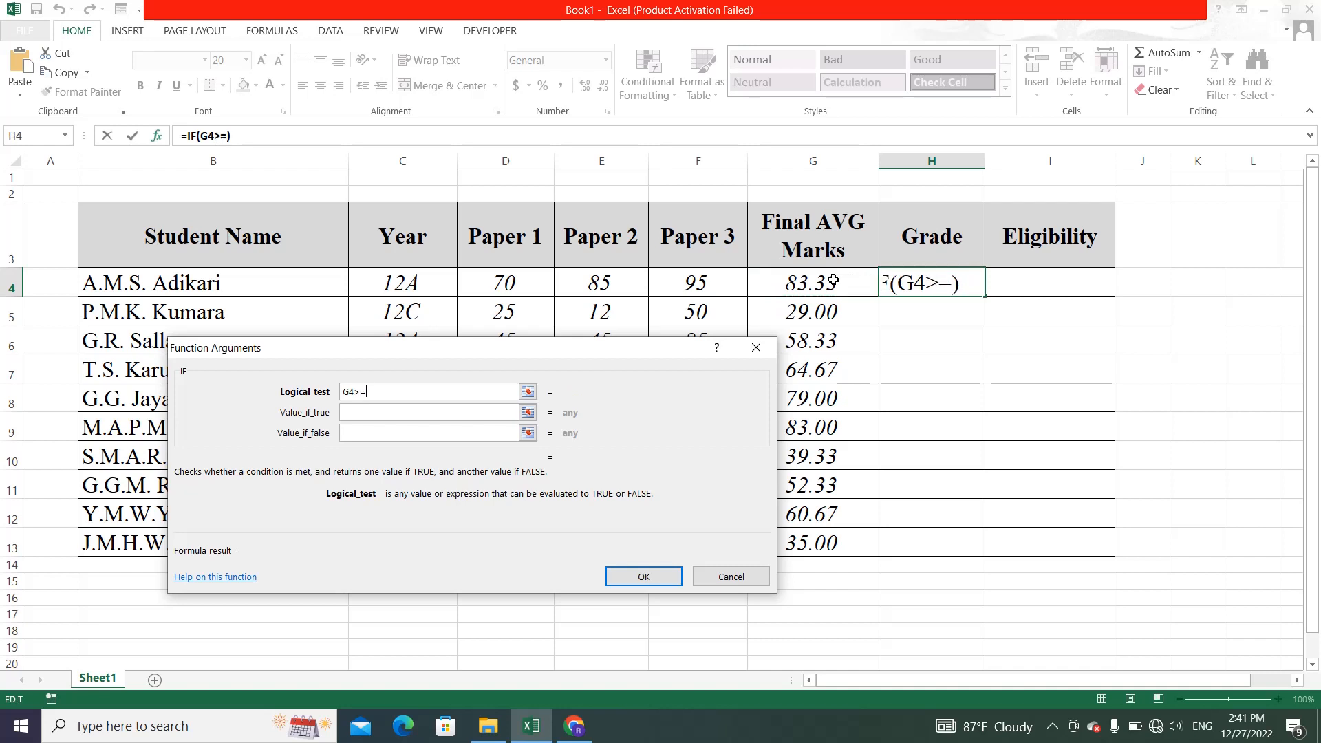
{"action": "type", "text": "75"}
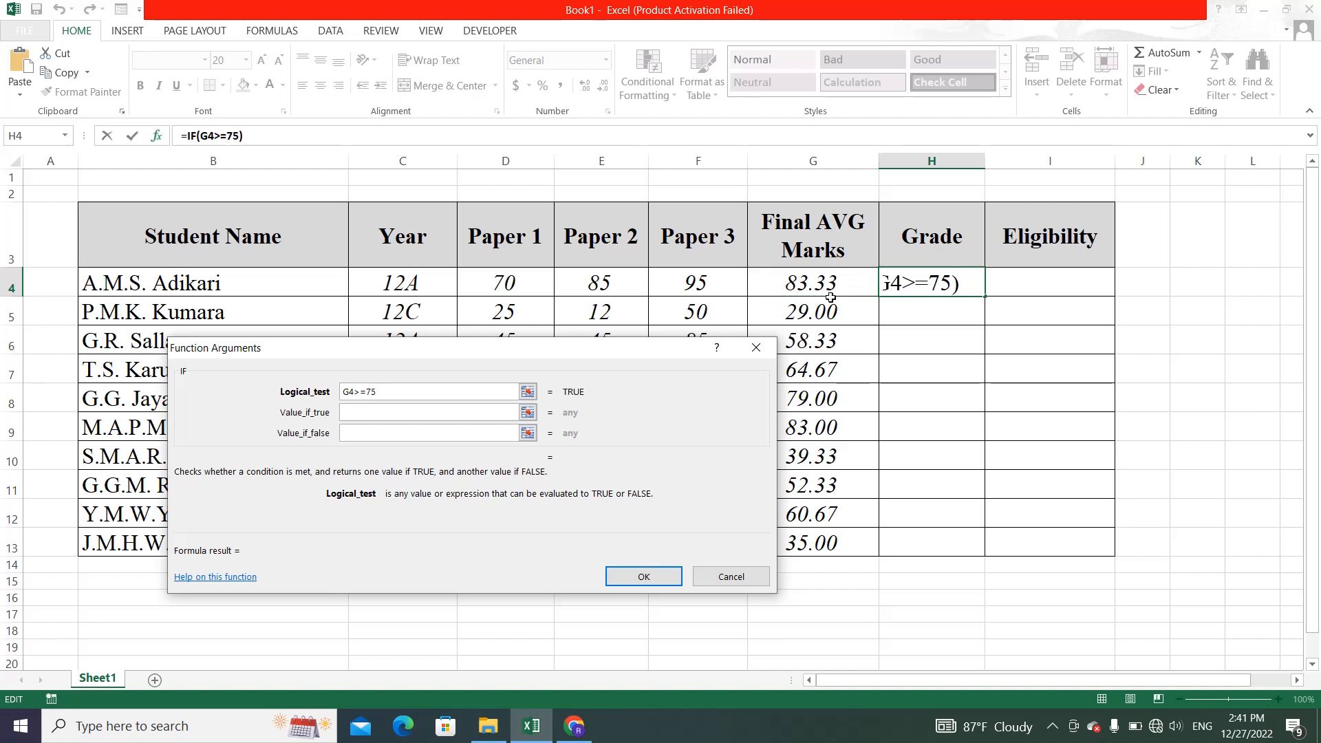
{"action": "left_click", "coordinate": [379, 417]}
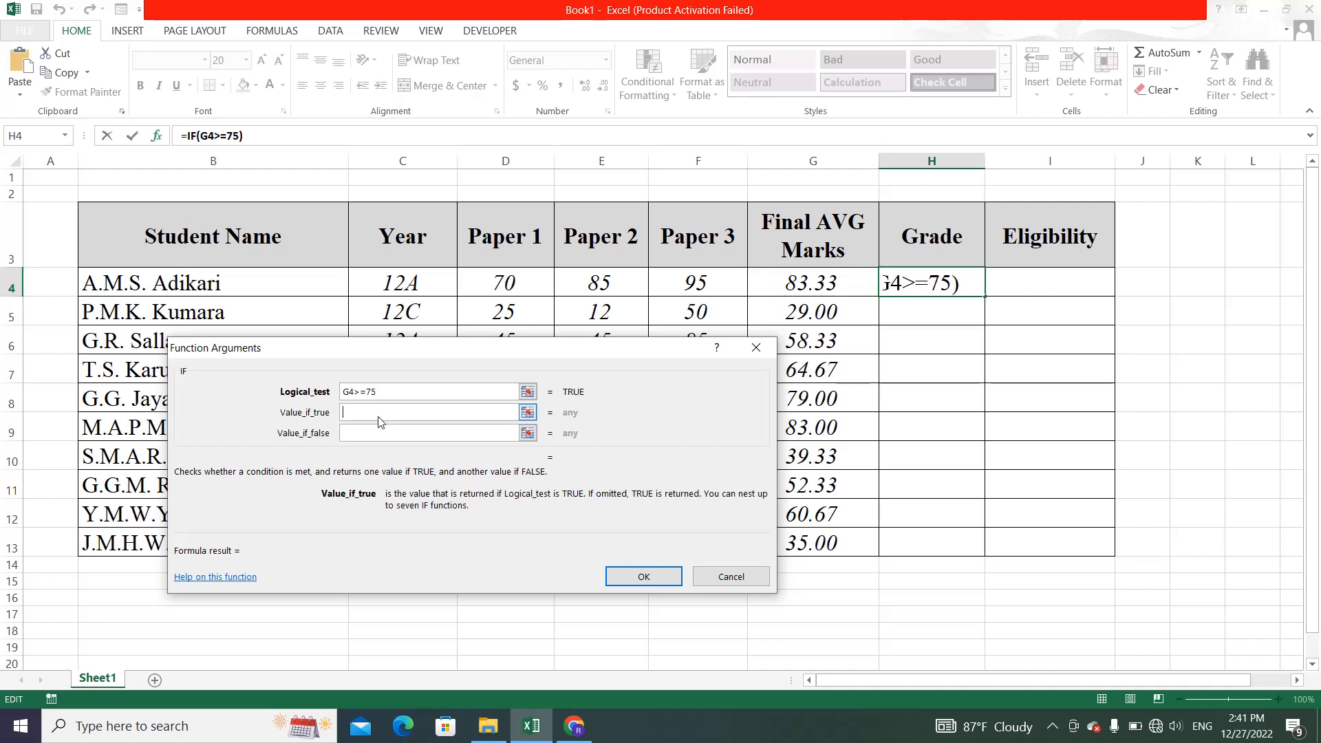
{"action": "type", "text": "D"}
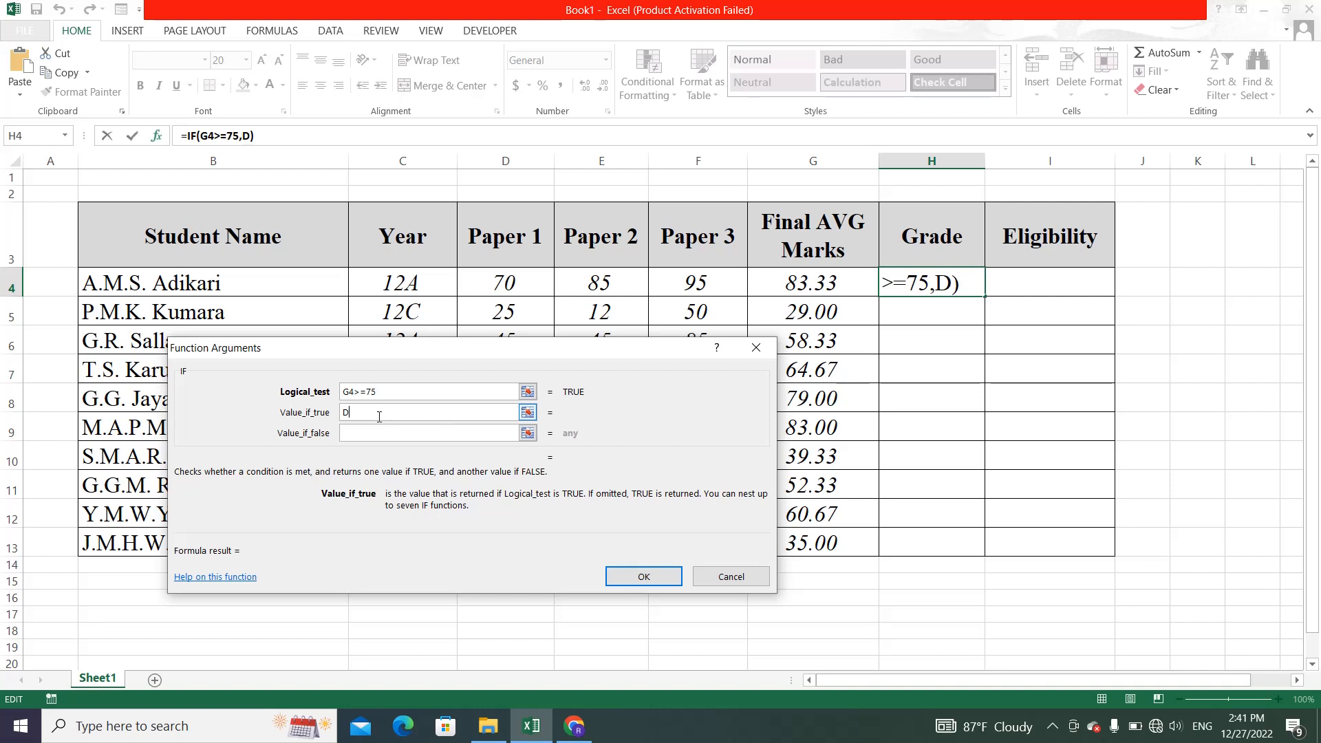
{"action": "left_click", "coordinate": [347, 435]}
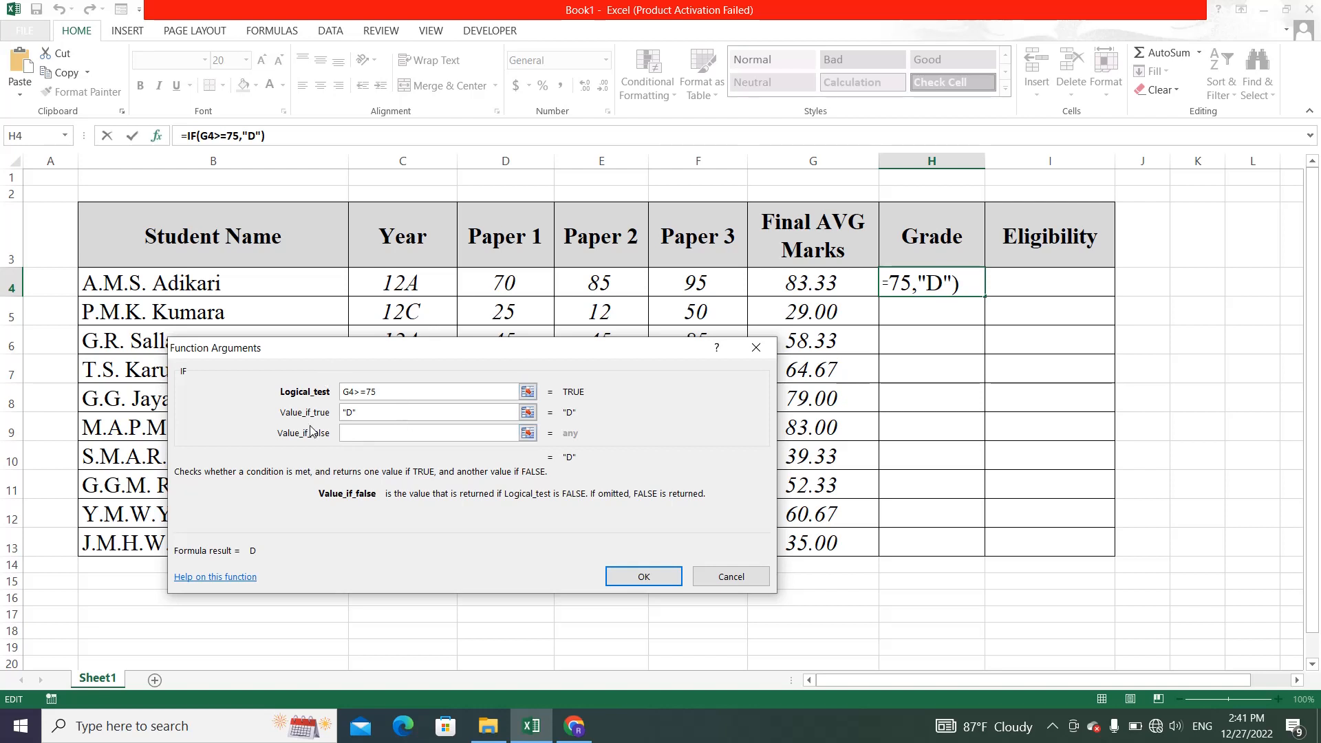
Step: Check the next grade threshold in the PDF, and nest a second IF as the value if false, testing G4>=55 and returning "C"
{"action": "left_click", "coordinate": [582, 733]}
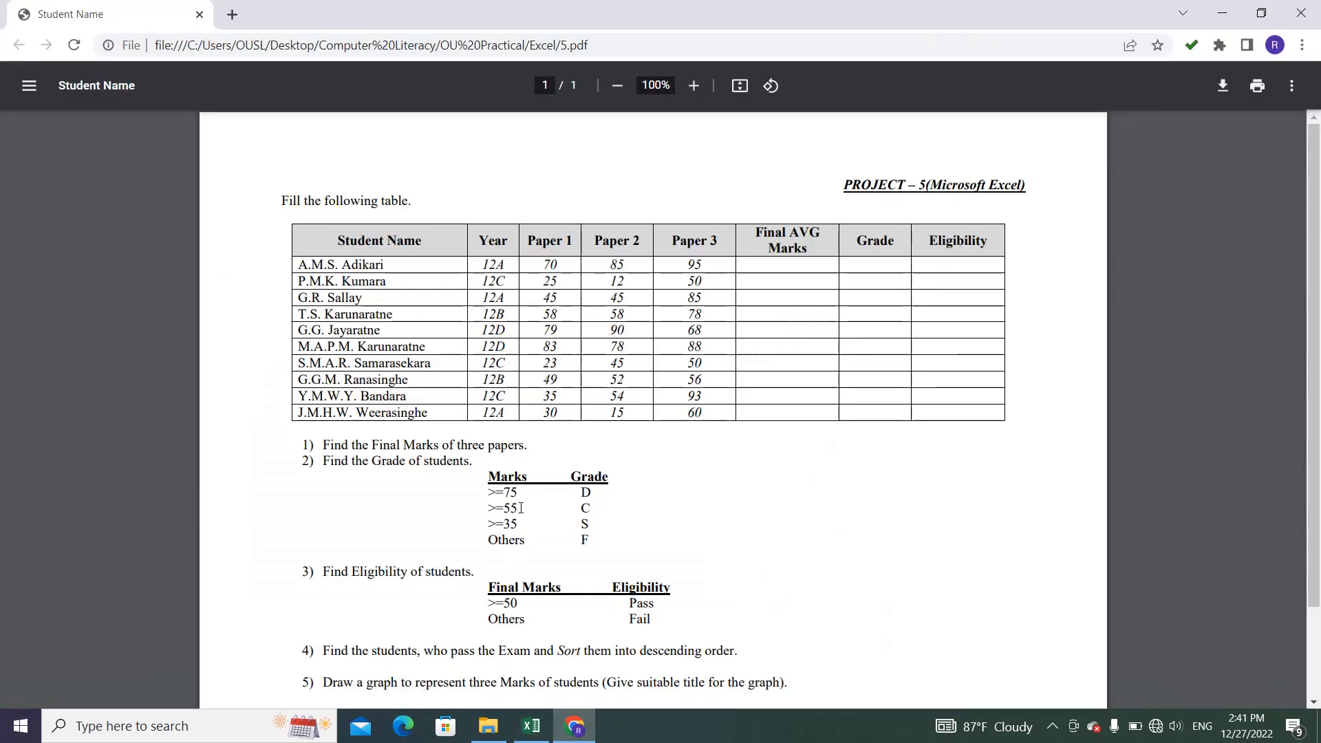
{"action": "left_click", "coordinate": [531, 725]}
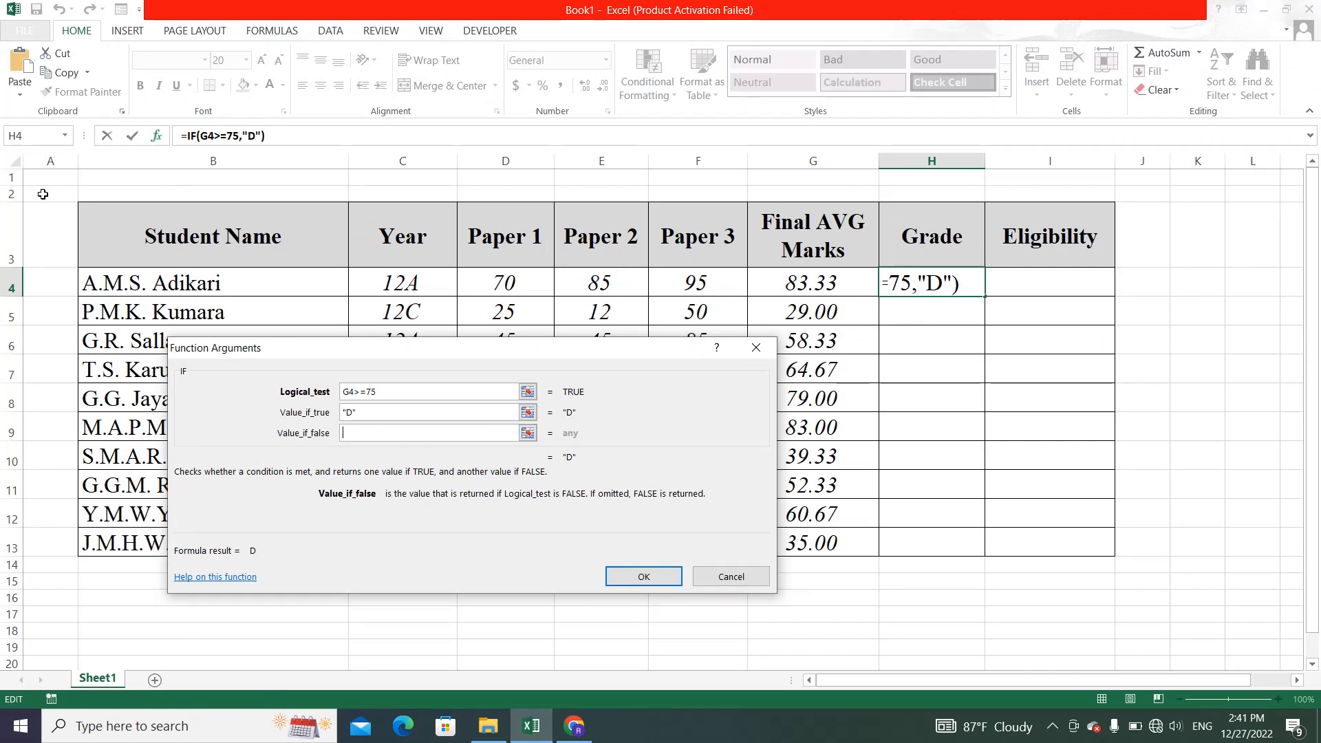
{"action": "left_click", "coordinate": [16, 137]}
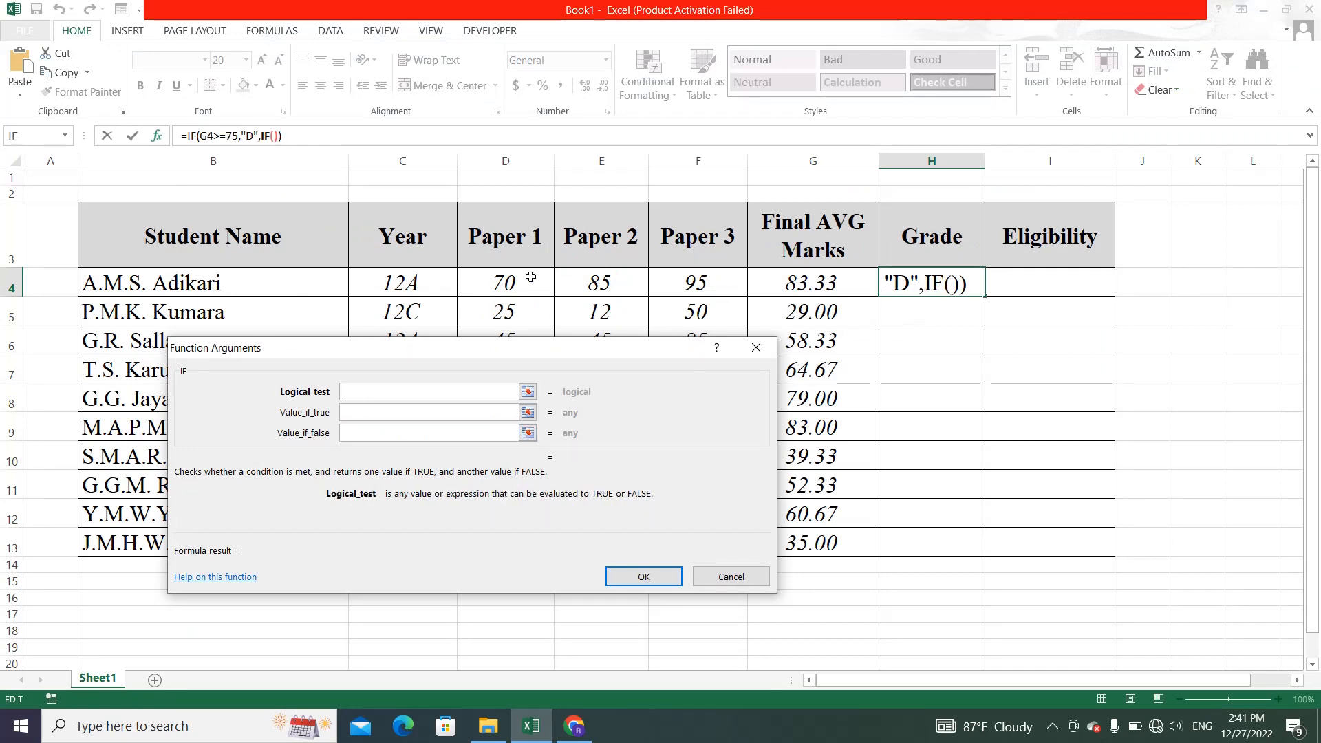
{"action": "left_click", "coordinate": [796, 282]}
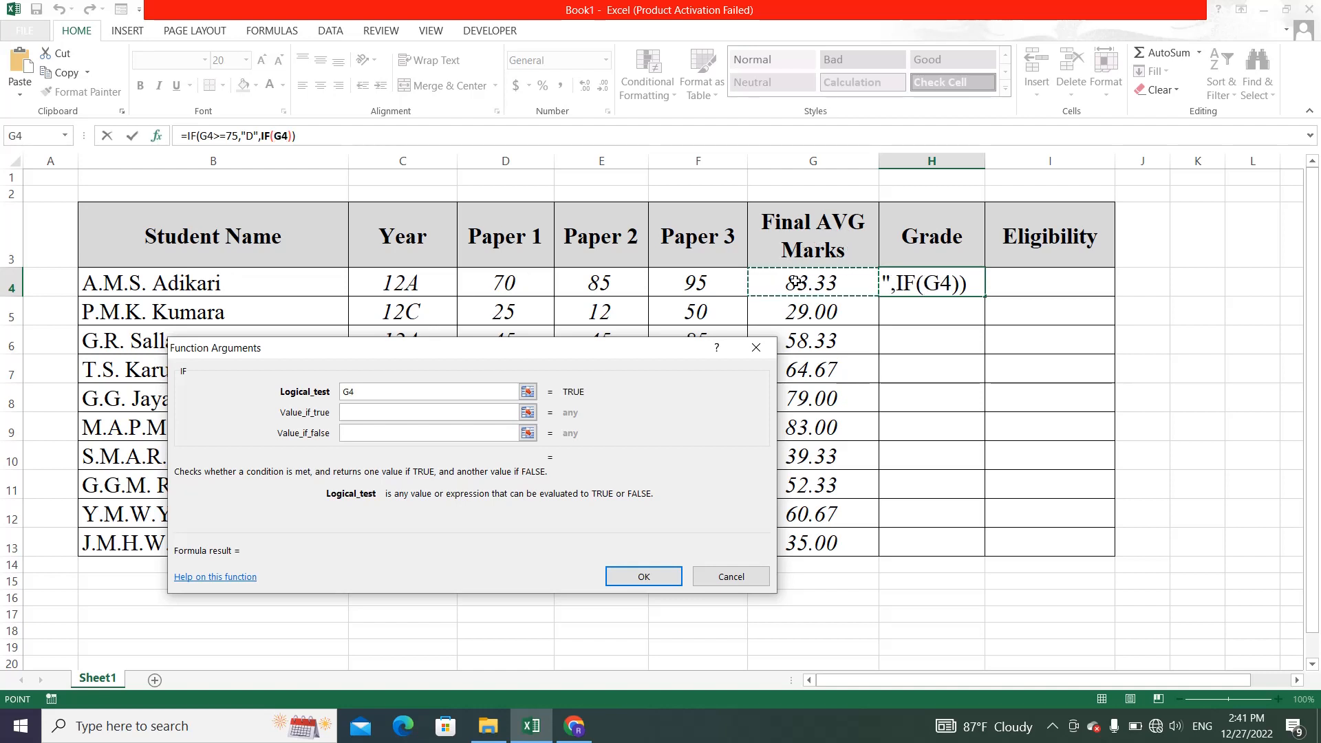
{"action": "type", "text": ">=55"}
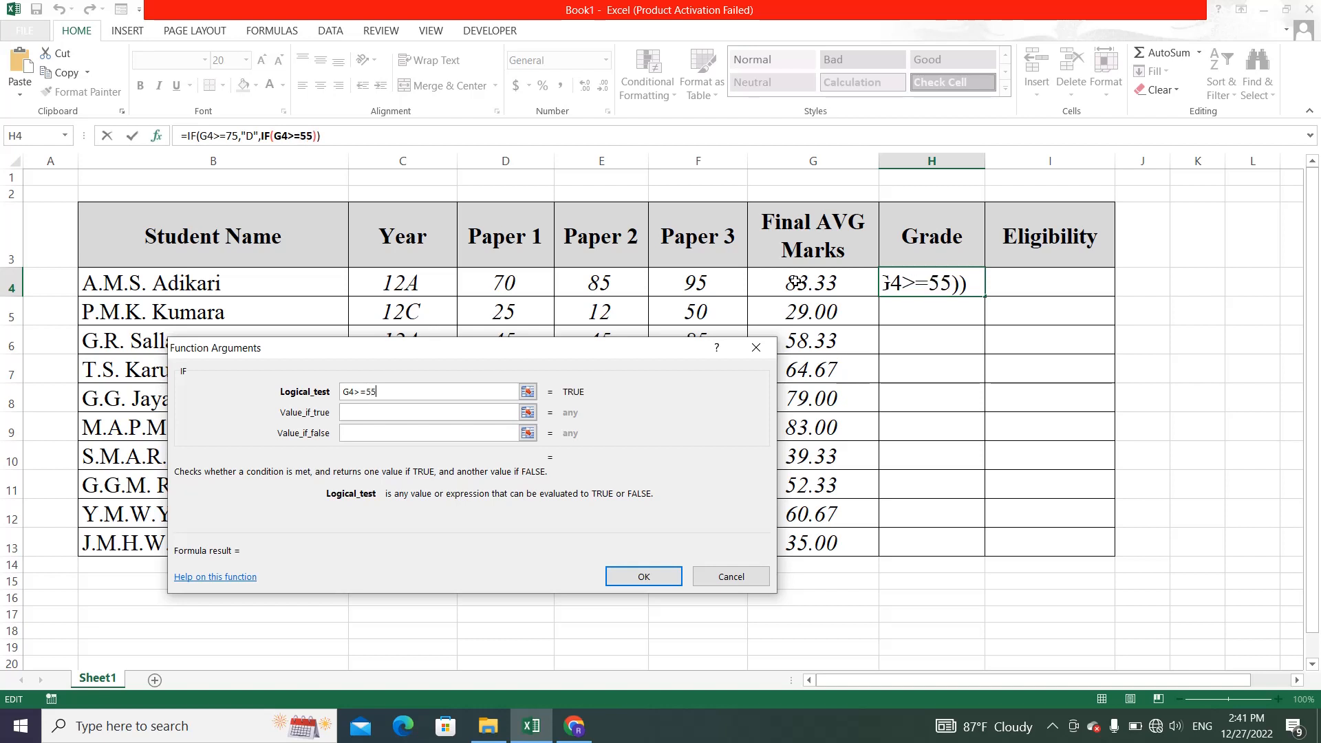
{"action": "left_click", "coordinate": [393, 416]}
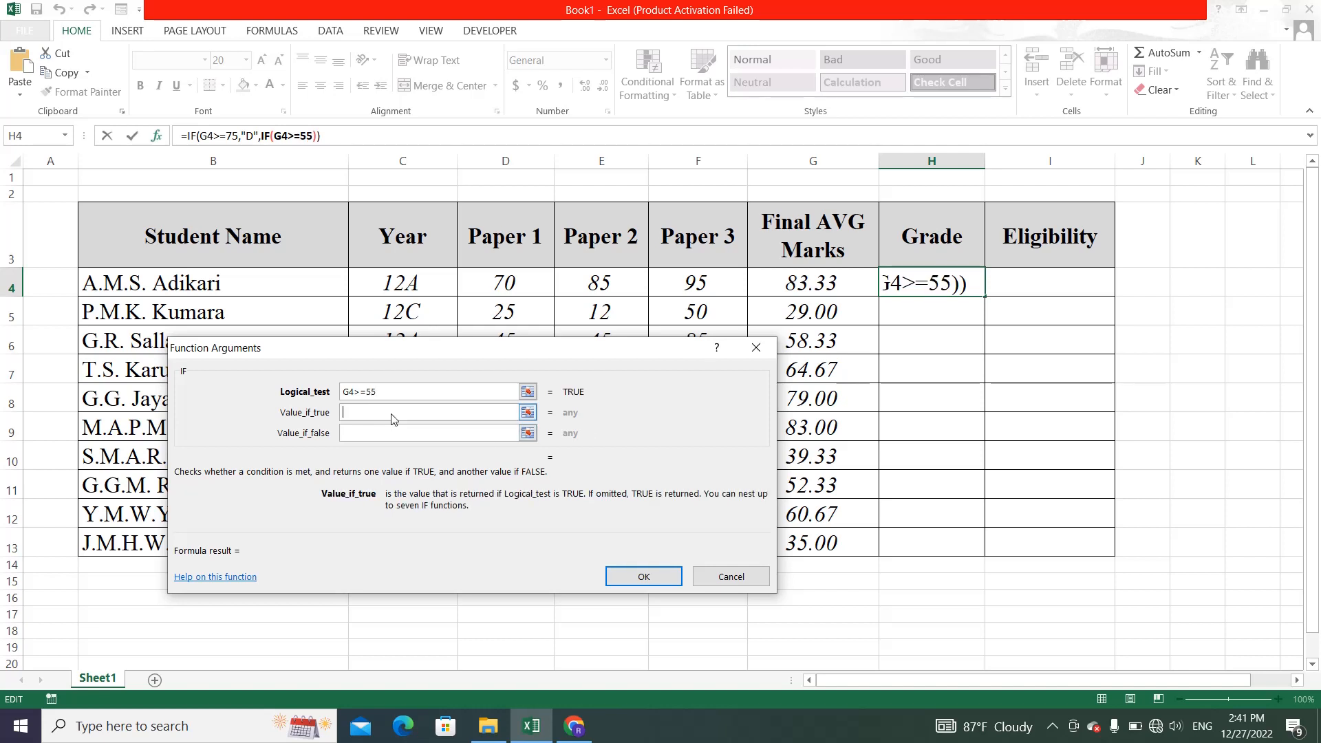
{"action": "type", "text": "C"}
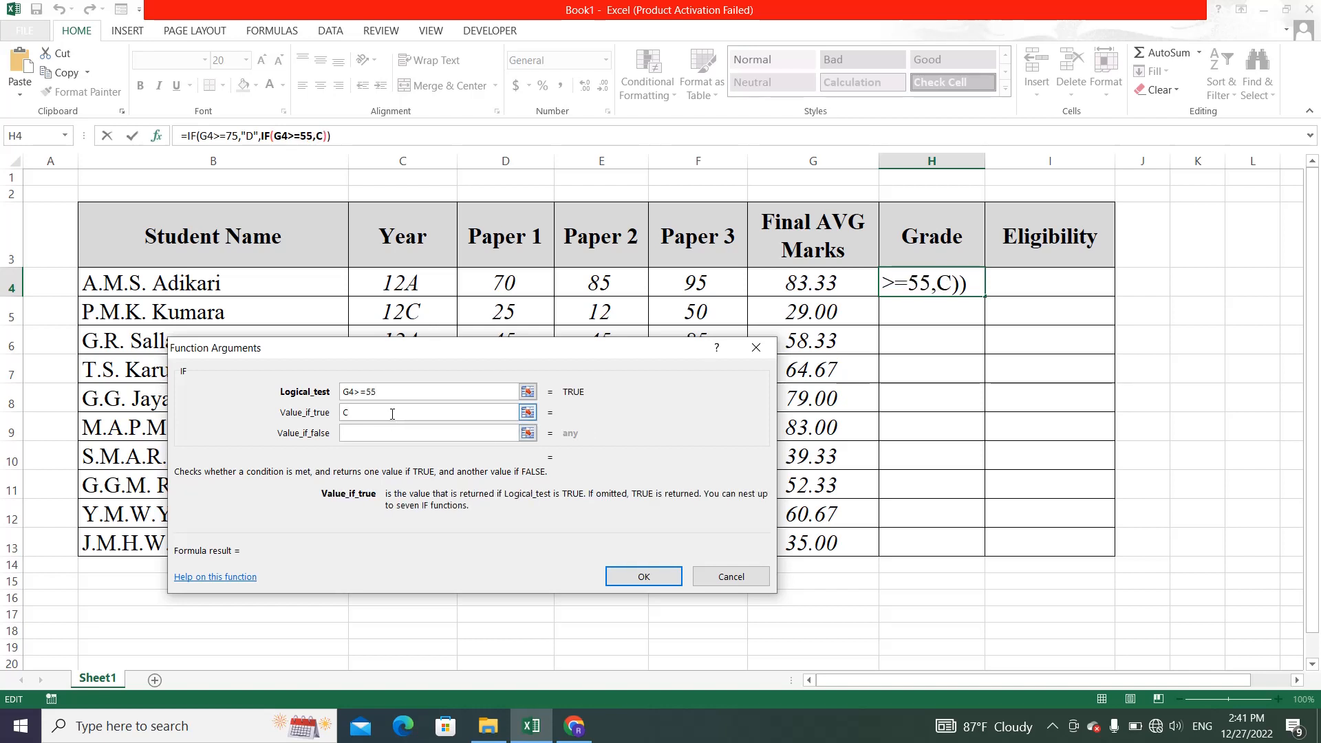
{"action": "left_click", "coordinate": [379, 435]}
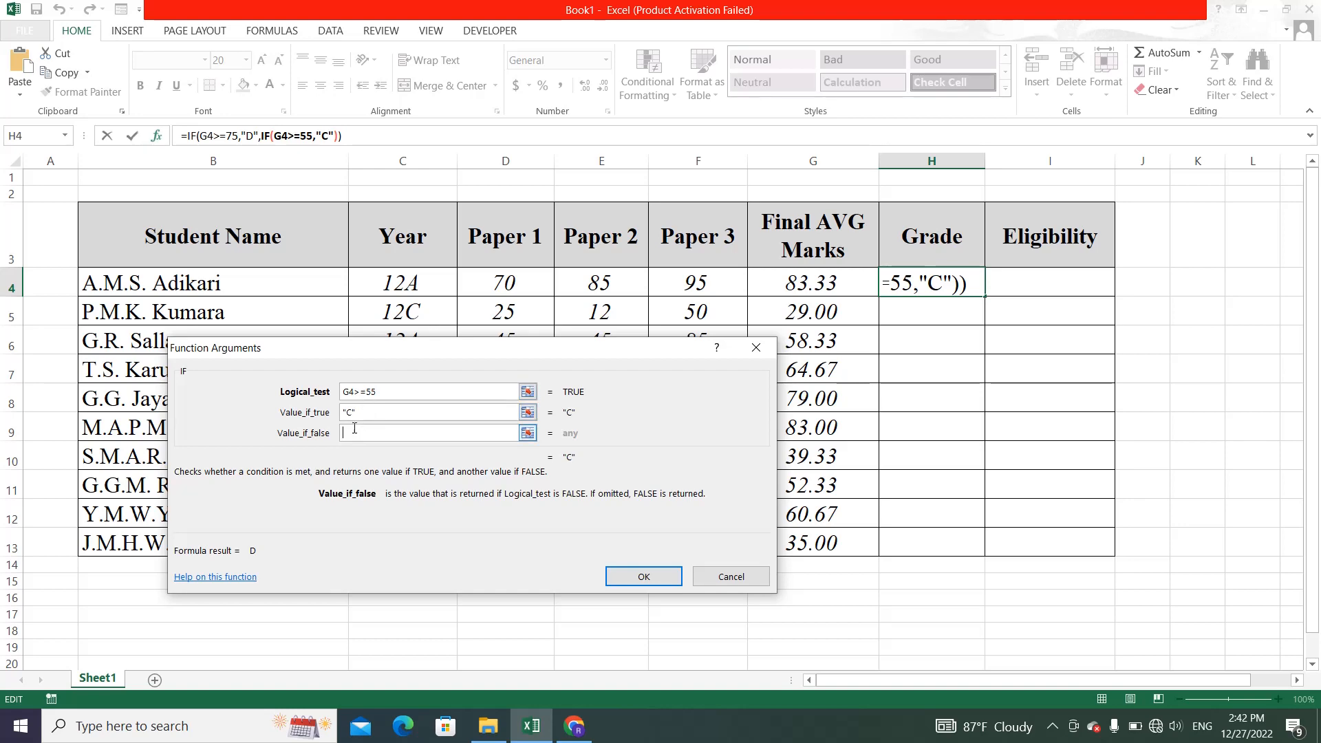
Step: Check the third grade threshold in the project PDF, and nest a third IF as the value if false, testing G4>=35
{"action": "left_click", "coordinate": [574, 726]}
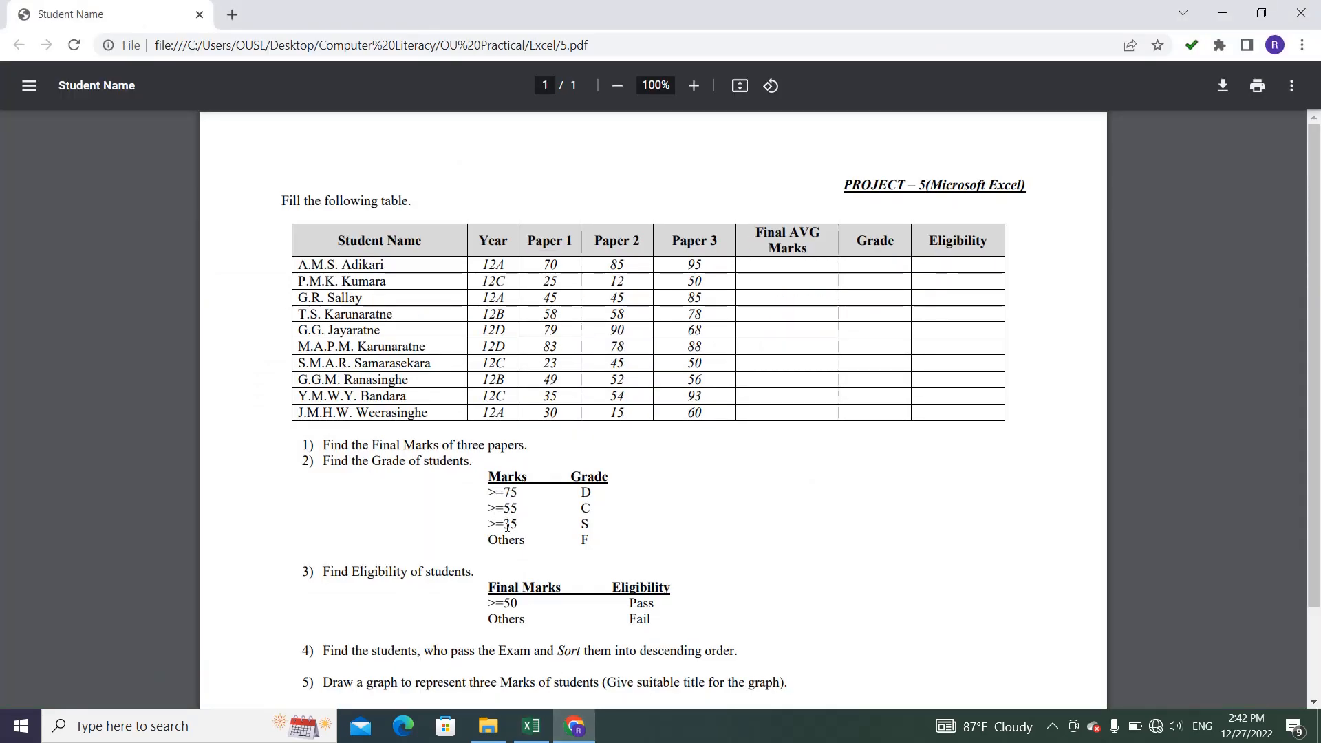
{"action": "left_click", "coordinate": [530, 725]}
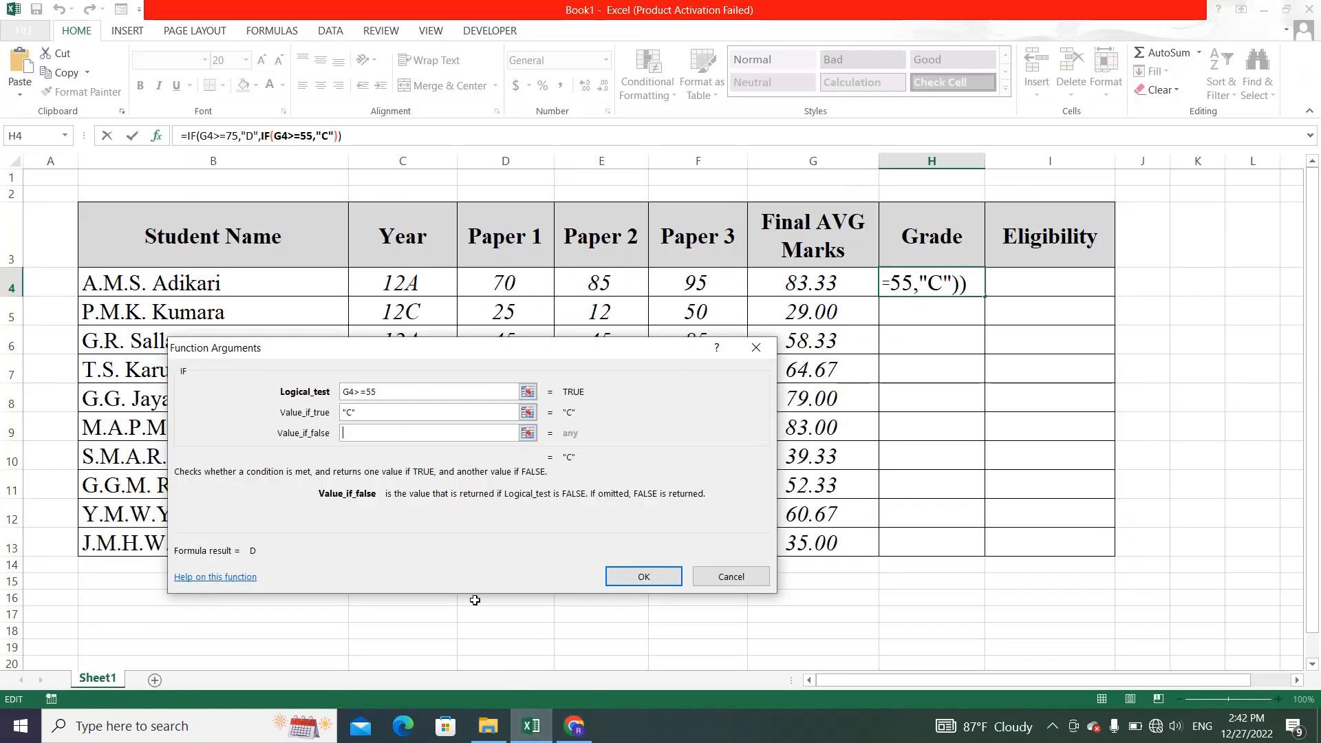
{"action": "left_click", "coordinate": [15, 135]}
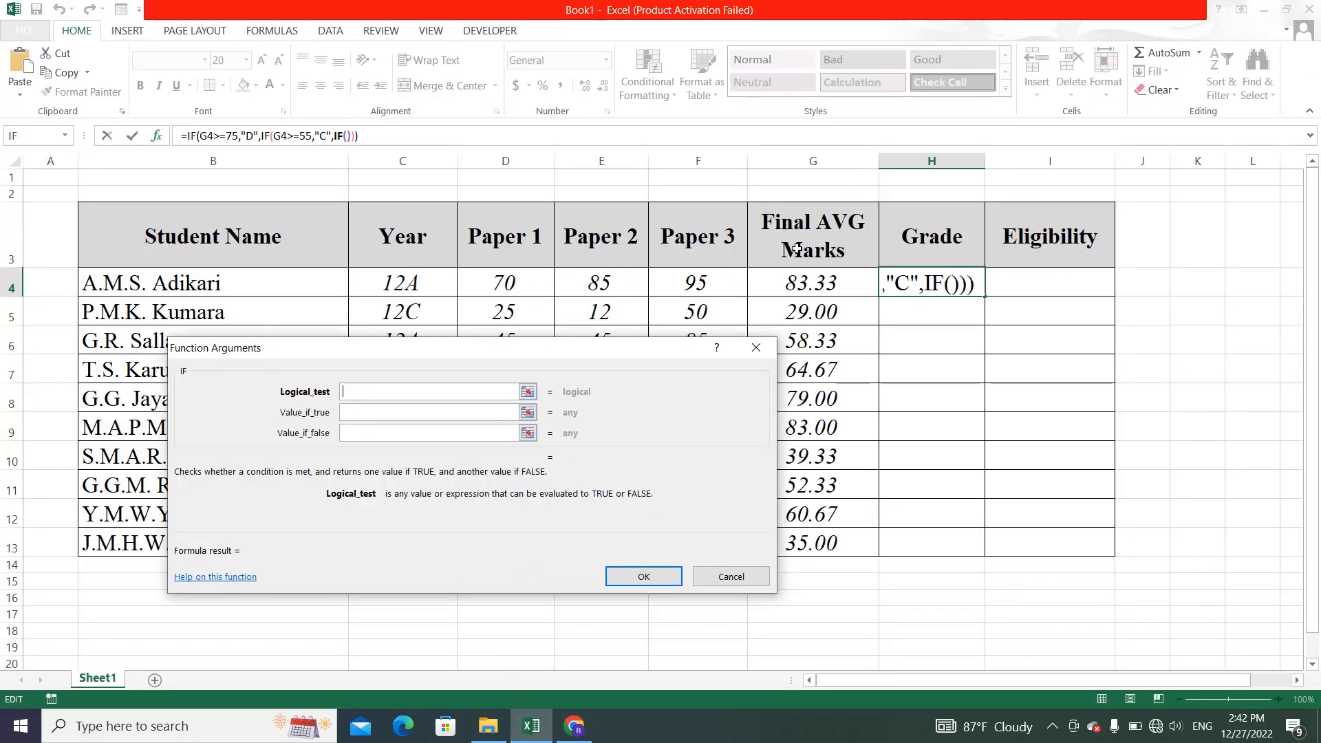
{"action": "left_click", "coordinate": [802, 281]}
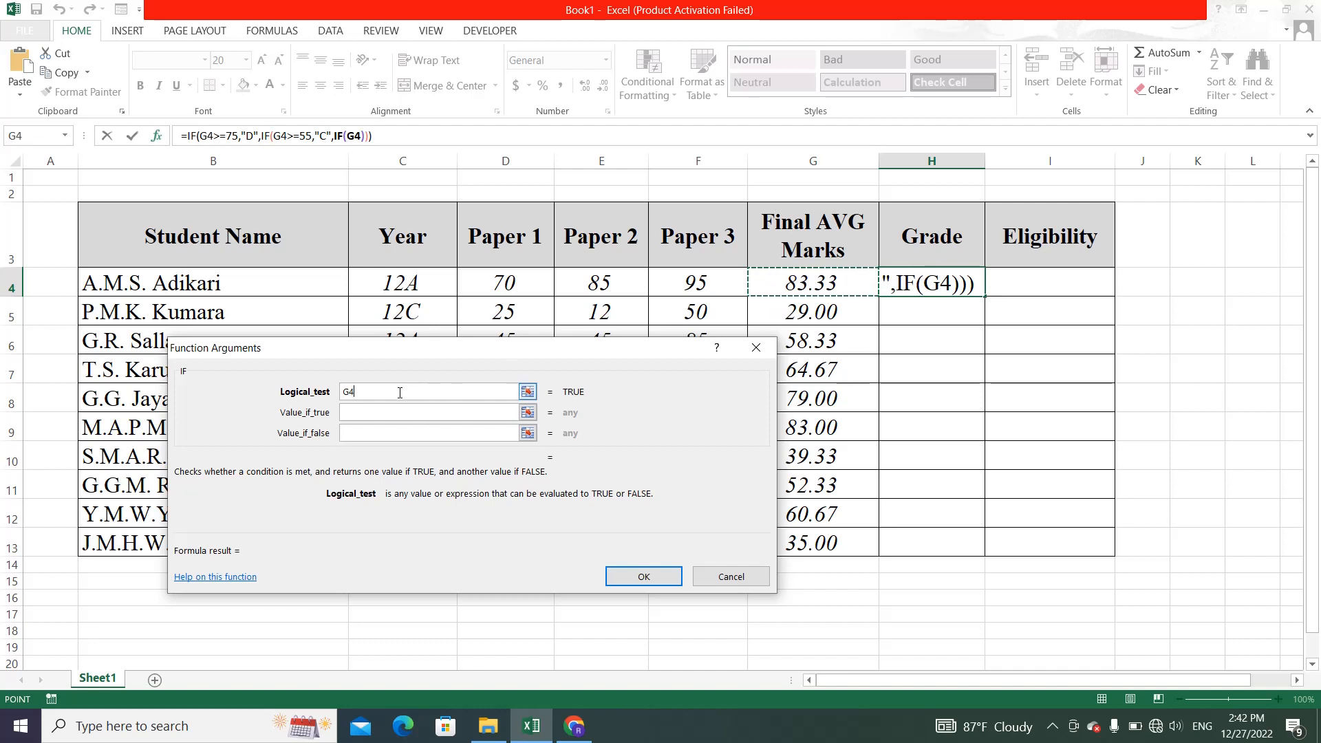
{"action": "type", "text": ">=35"}
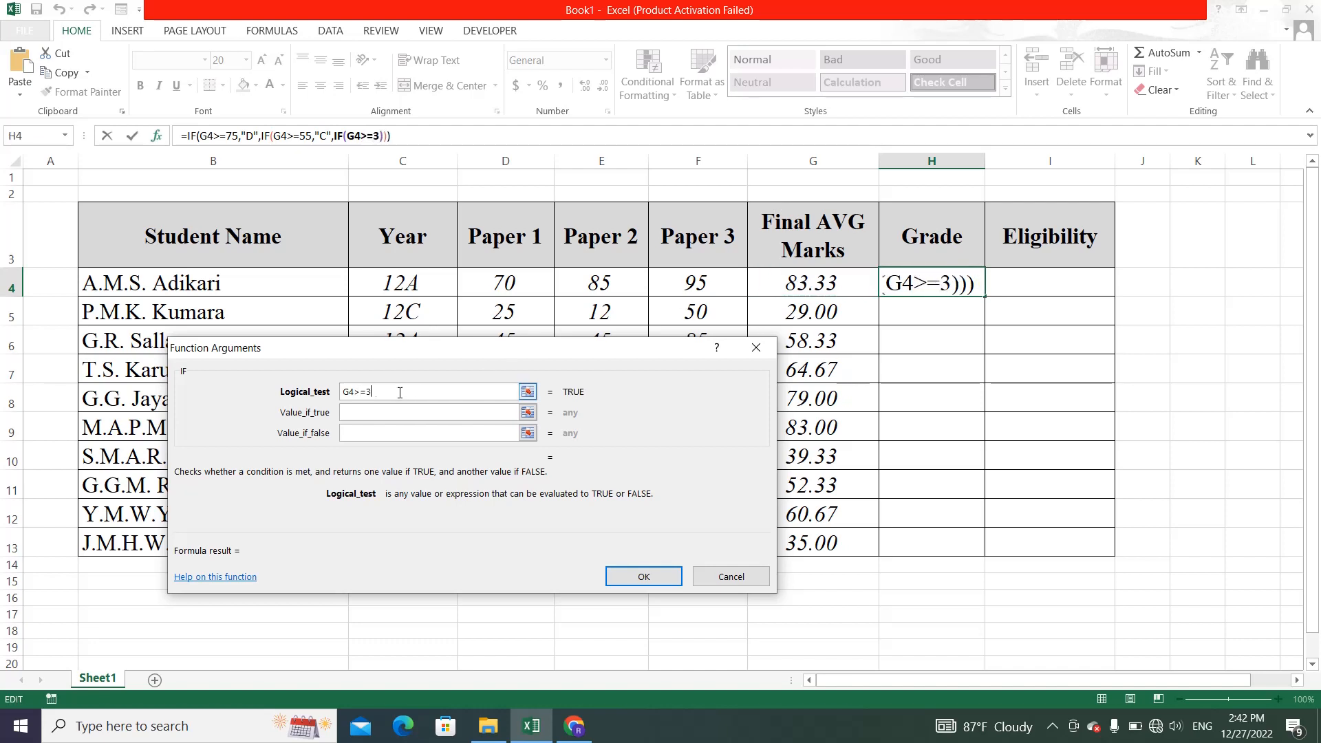
Step: Set the third IF's value if true to "S" and value if false to "F", completing the formula in H4
{"action": "left_click", "coordinate": [380, 413]}
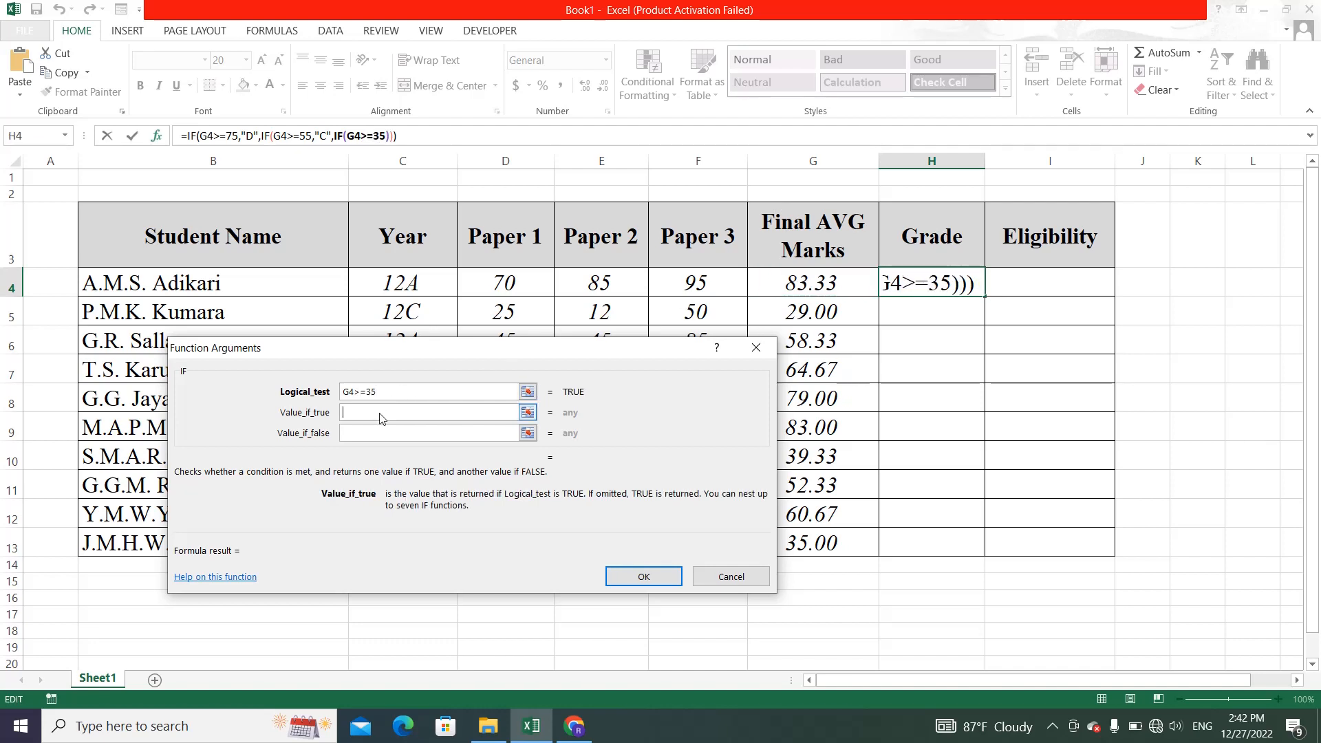
{"action": "type", "text": "S"}
{"action": "left_click", "coordinate": [358, 432]}
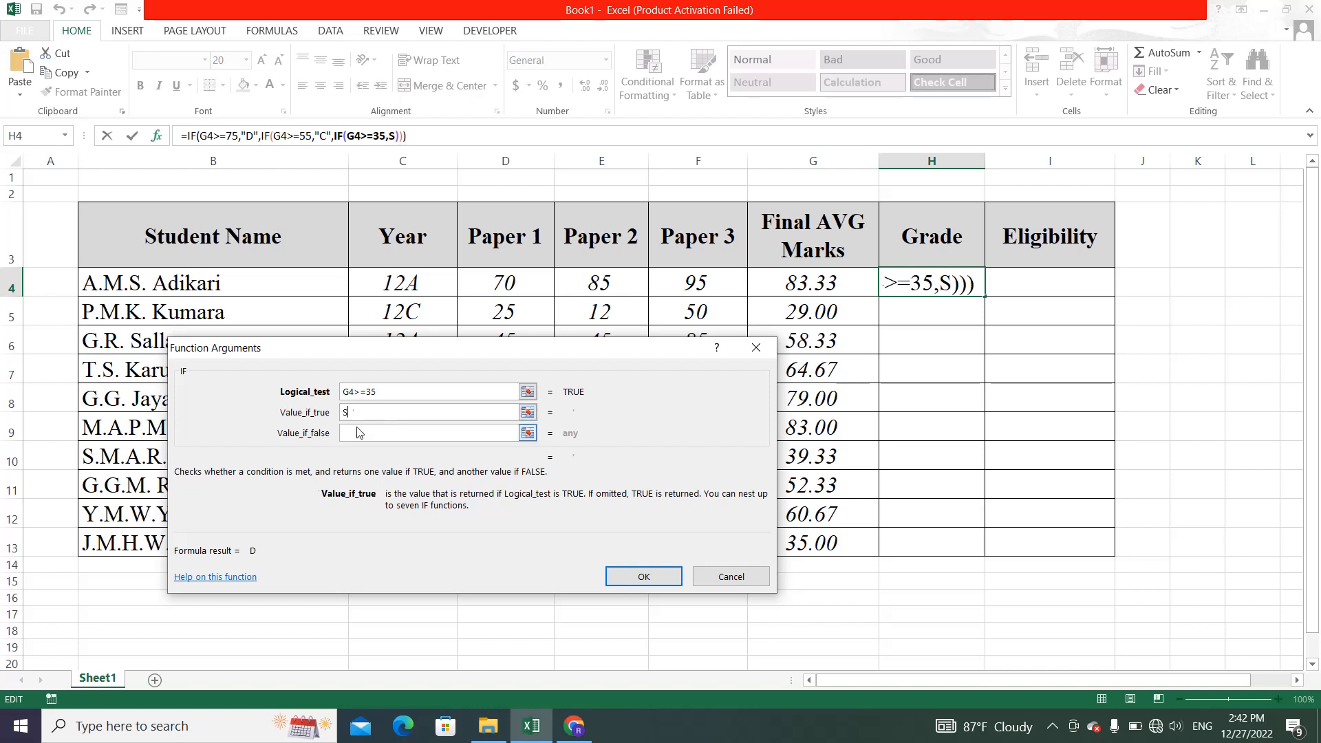
{"action": "left_click", "coordinate": [359, 432]}
{"action": "type", "text": "F"}
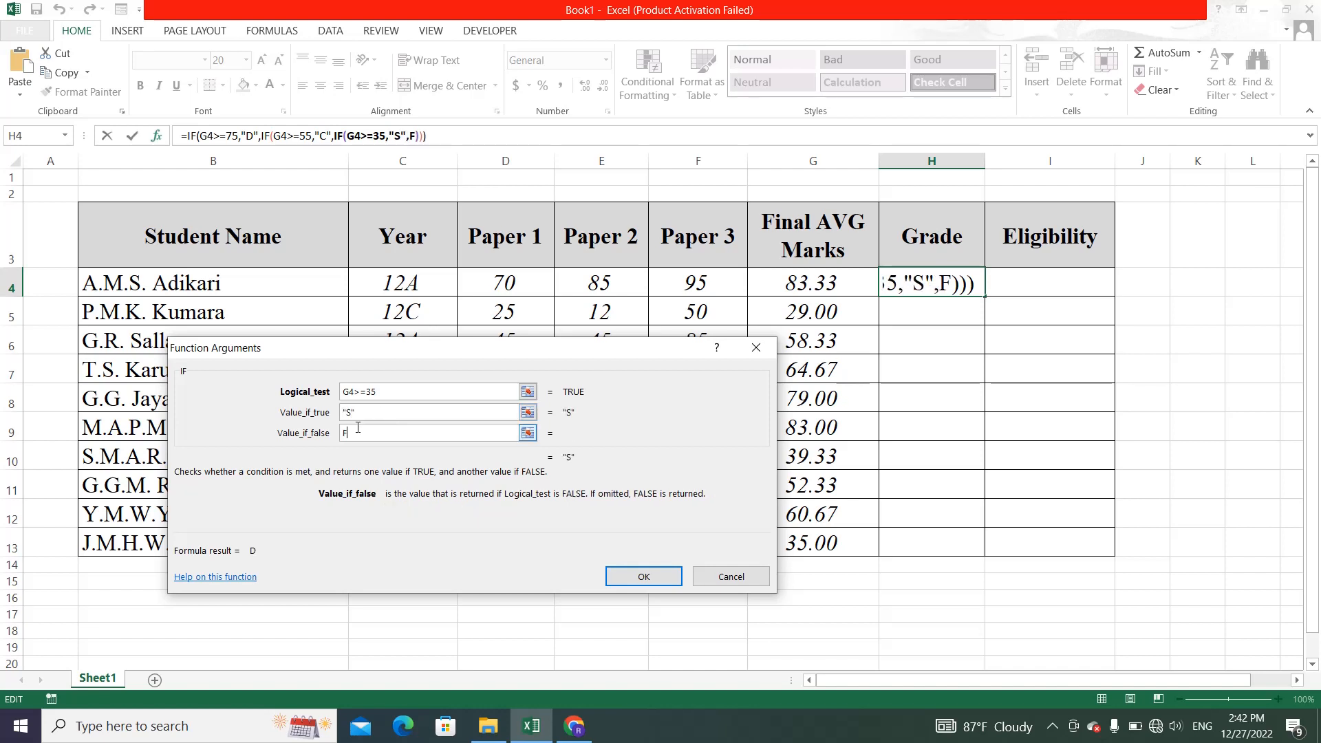
{"action": "left_click", "coordinate": [639, 576]}
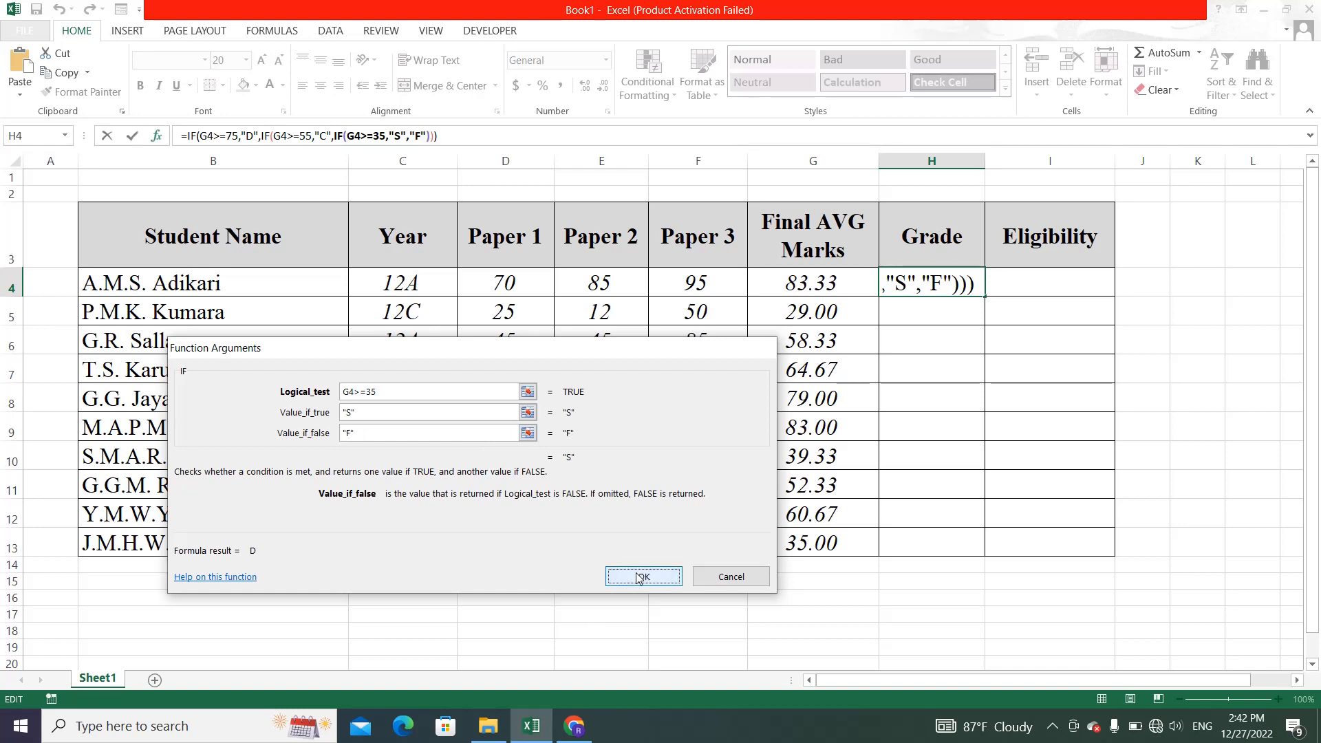
Step: Review the nested IF formula in H4 and fill it down the Grade column to H13
{"action": "double_click", "coordinate": [958, 287]}
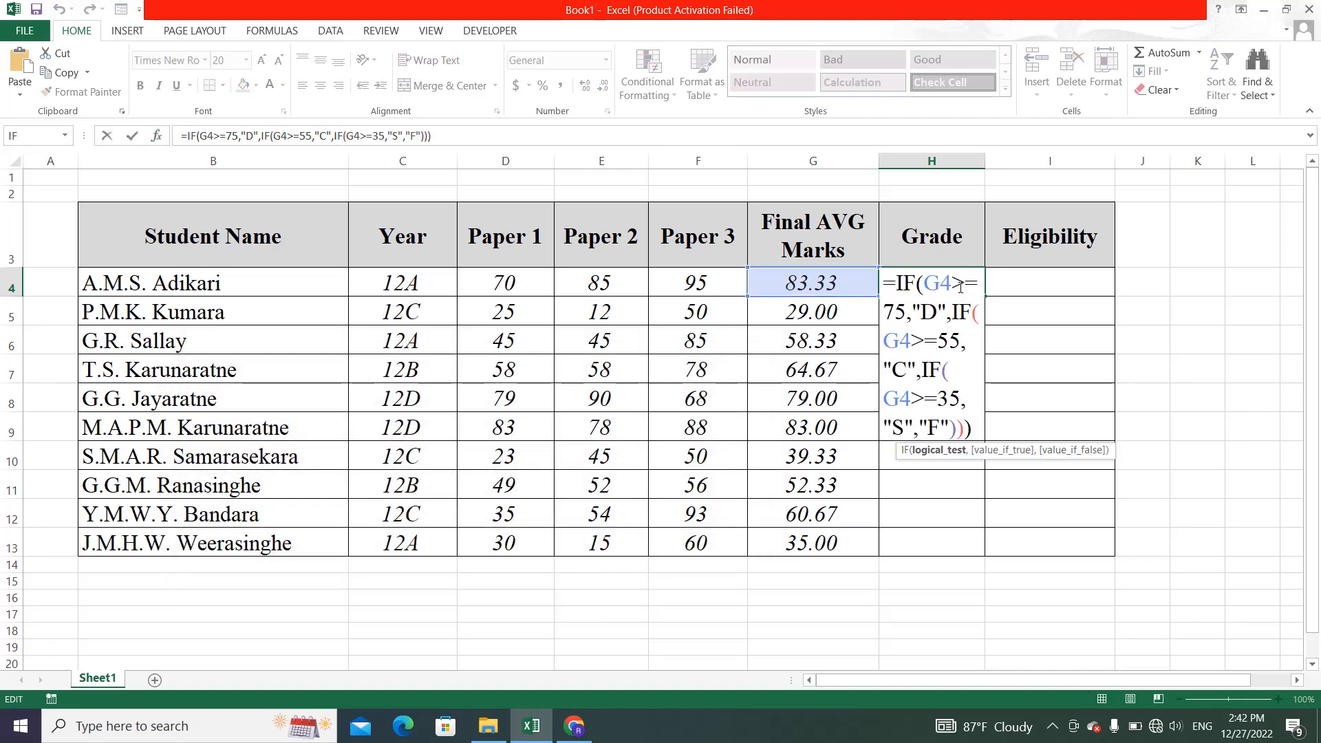
{"action": "key", "text": "Escape"}
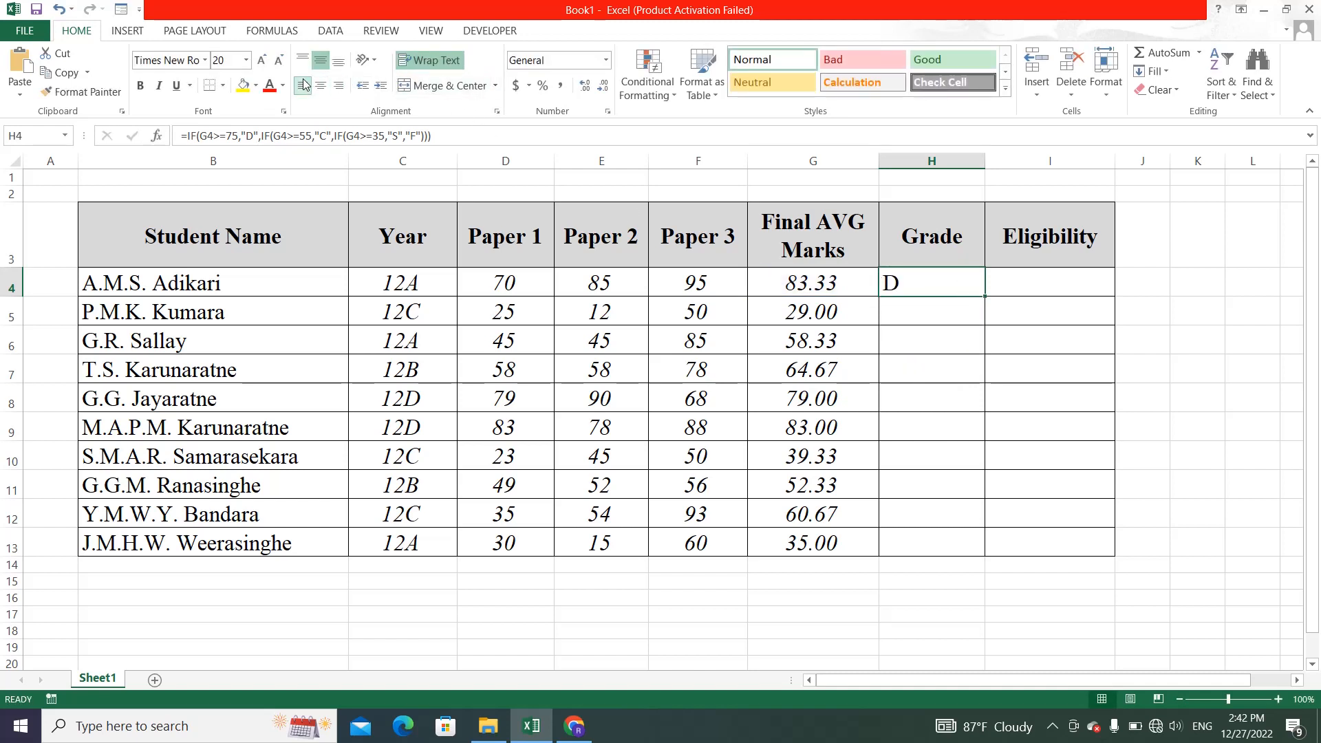
{"action": "double_click", "coordinate": [918, 288]}
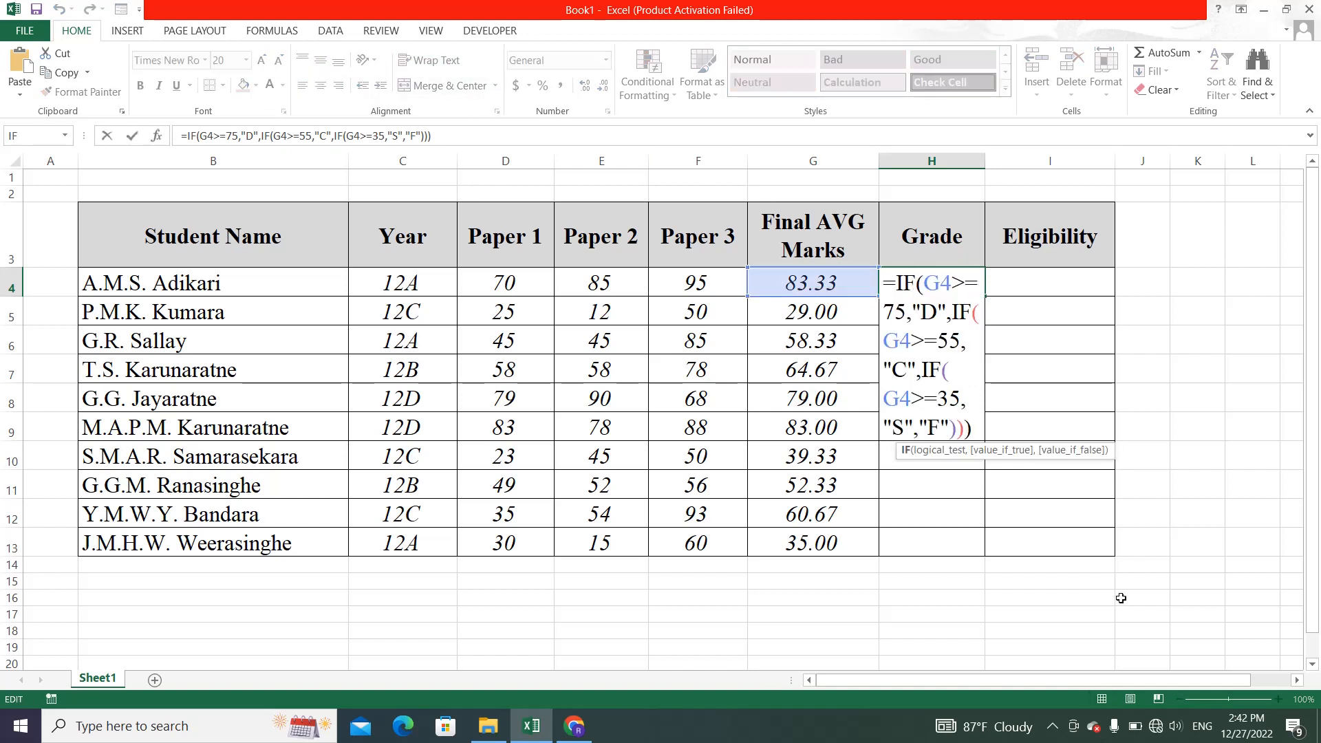
{"action": "left_click", "coordinate": [1297, 680]}
{"action": "left_click", "coordinate": [1297, 680]}
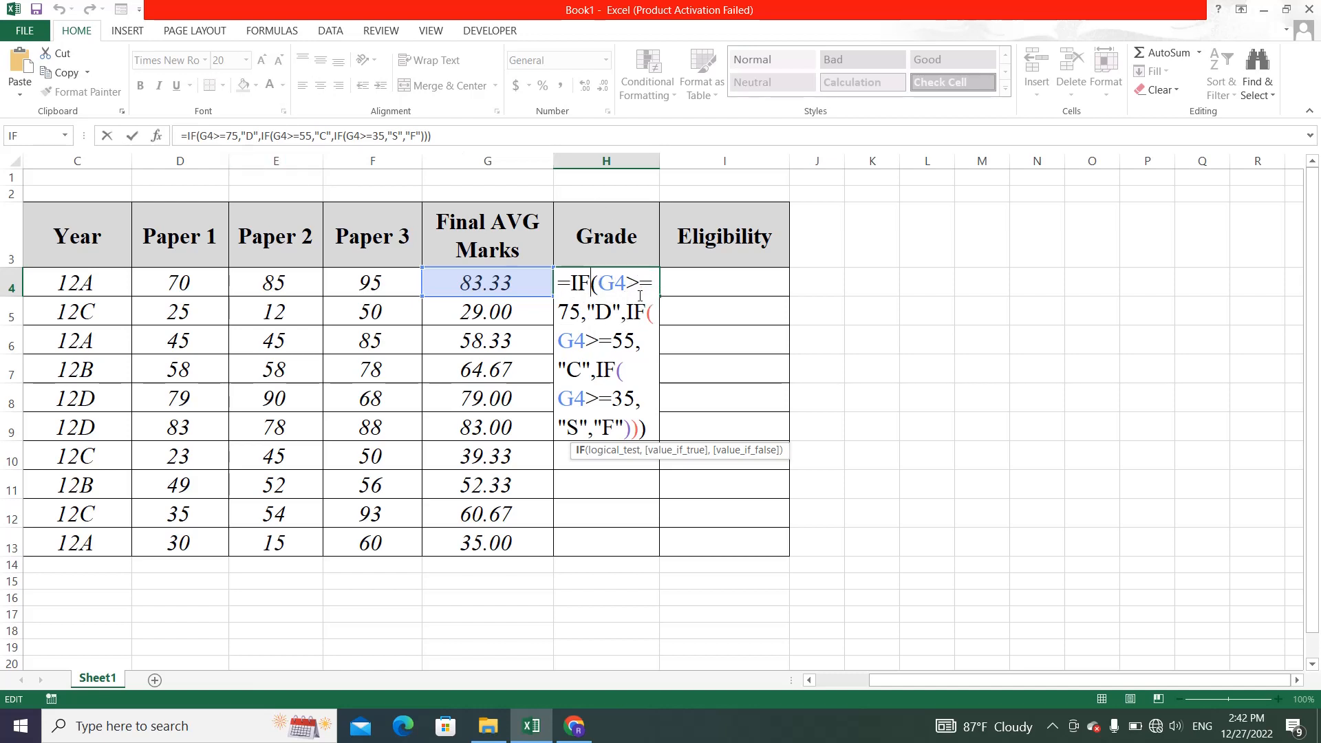
{"action": "key", "text": "ctrl+Return"}
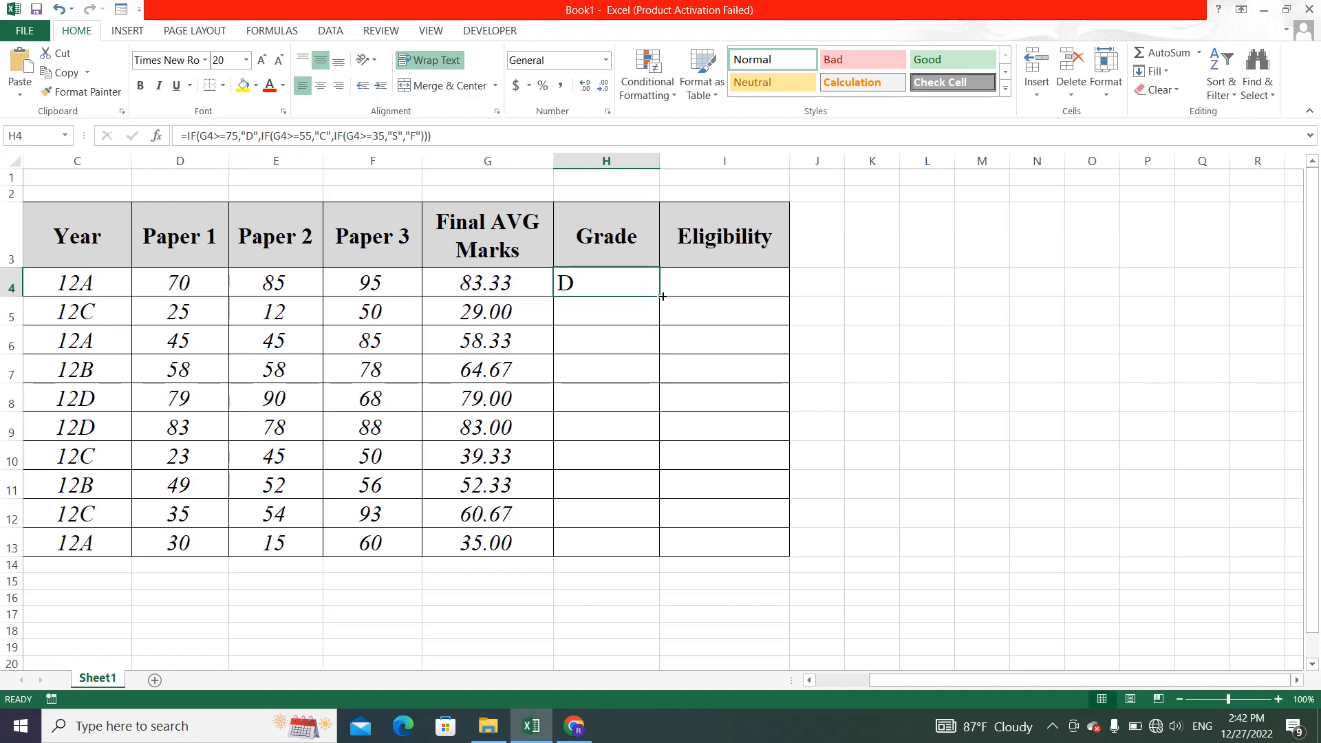
{"action": "left_click_drag", "start_coordinate": [661, 296], "coordinate": [608, 549]}
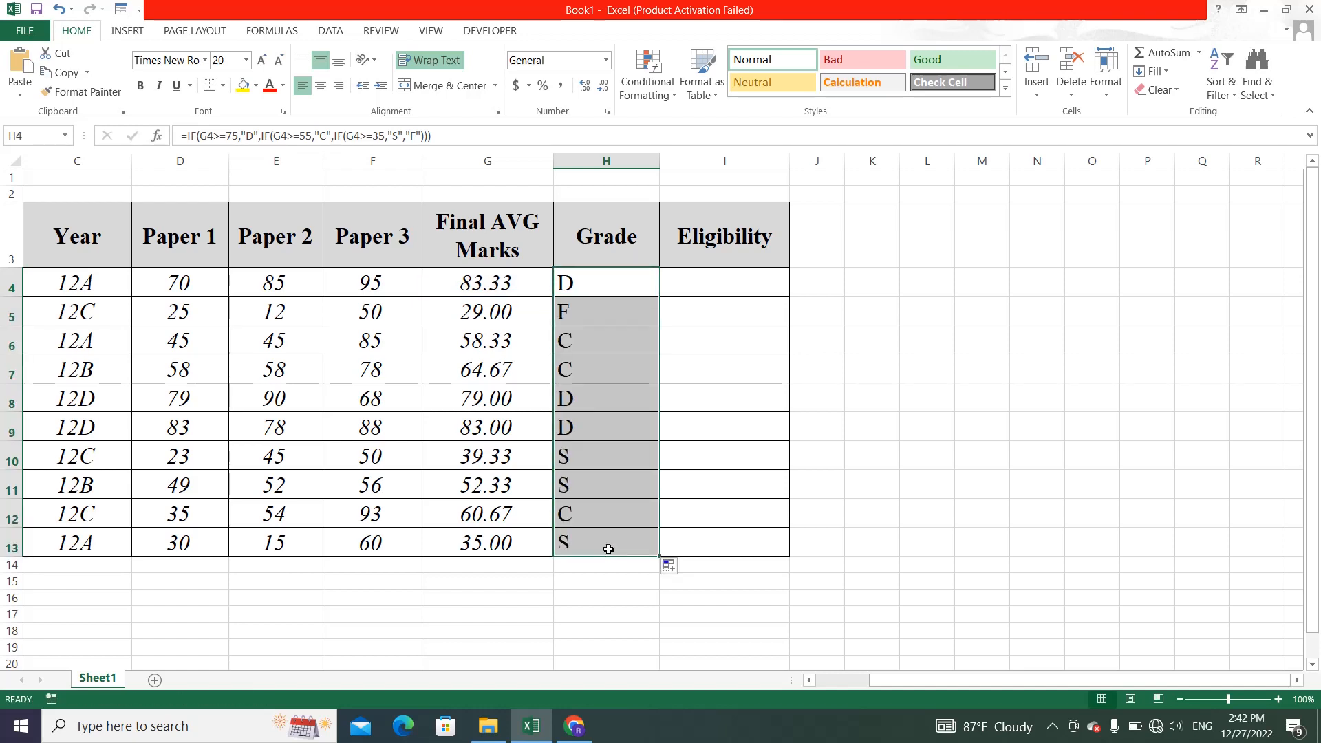
Step: Top-align cell H4 and centre the grades in H4:H13 horizontally
{"action": "left_click", "coordinate": [594, 281]}
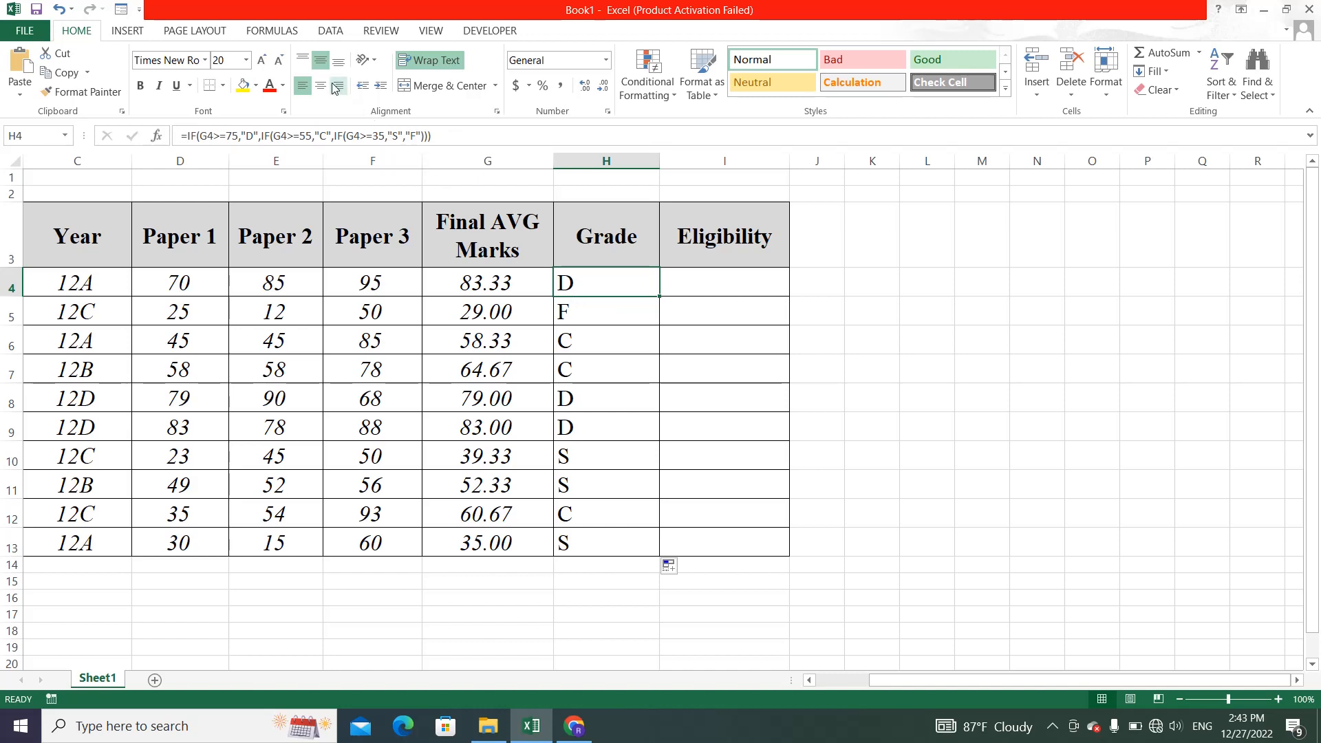
{"action": "left_click", "coordinate": [305, 63]}
{"action": "double_click", "coordinate": [607, 288]}
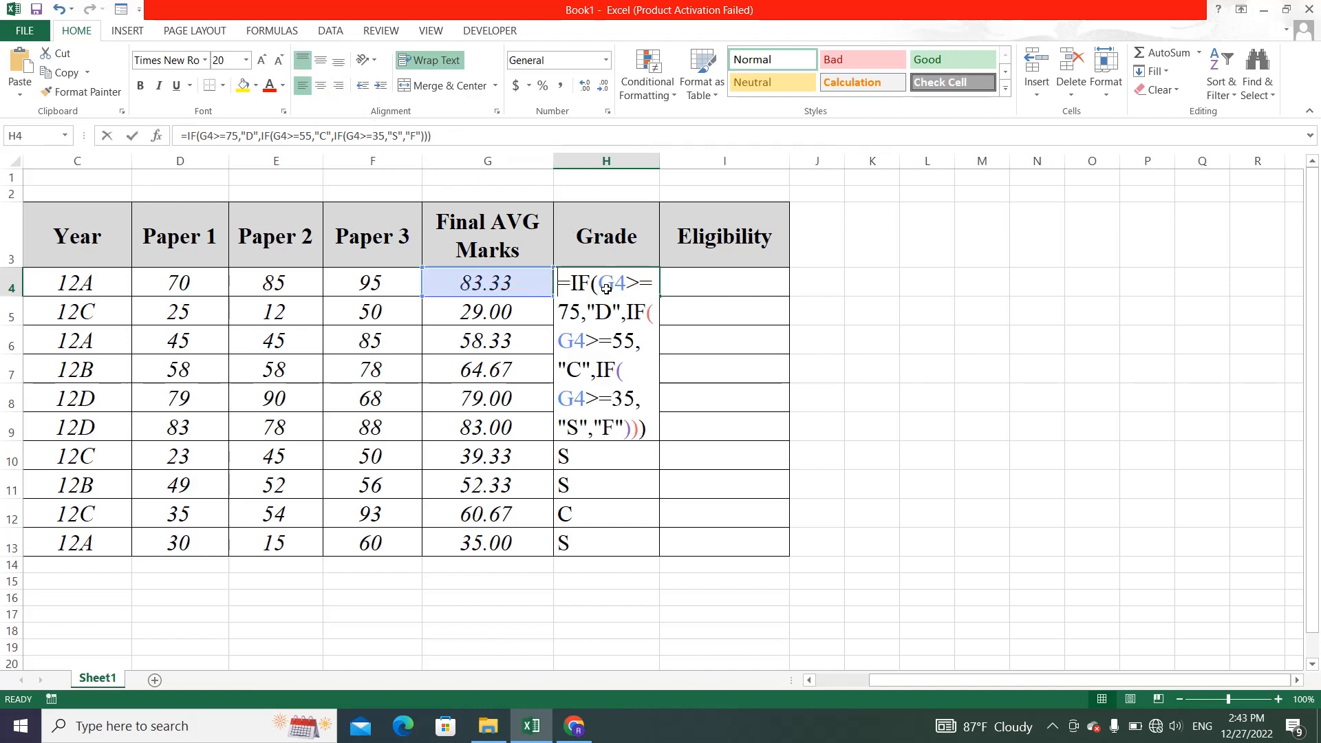
{"action": "key", "text": "Escape"}
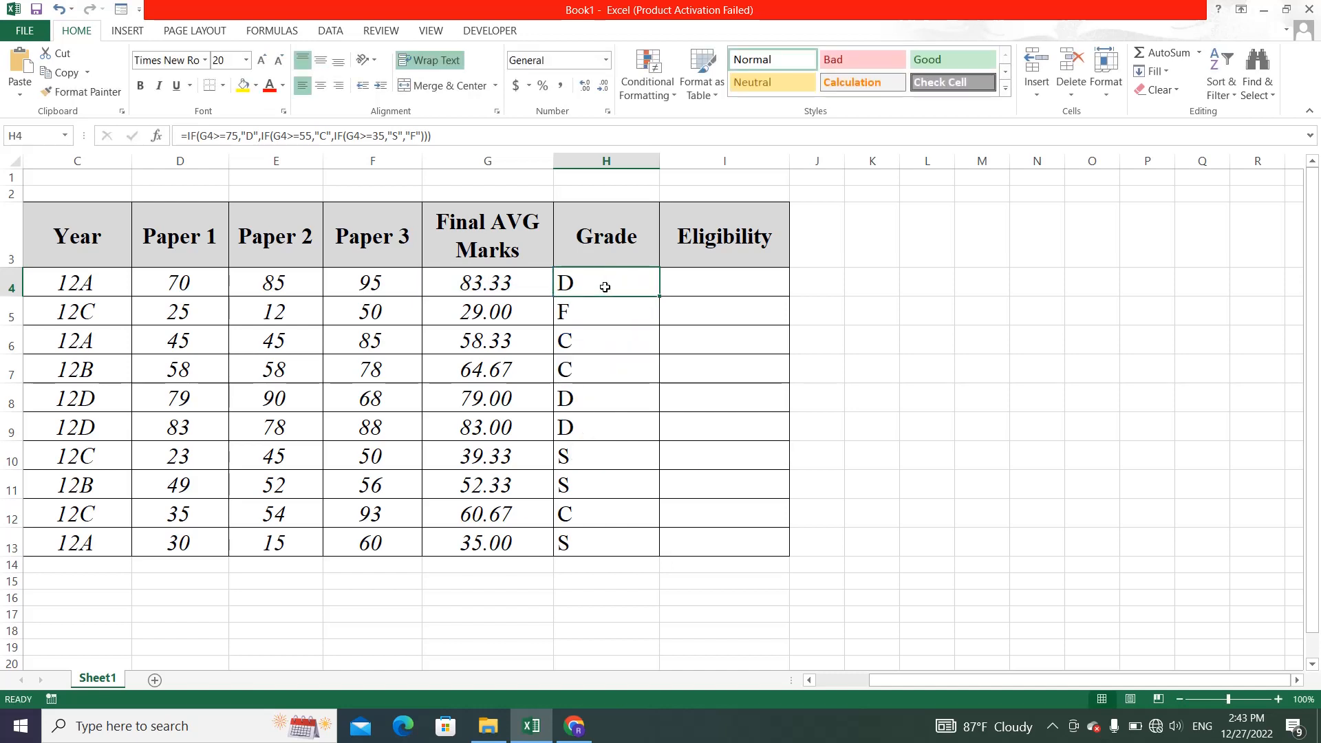
{"action": "left_click_drag", "start_coordinate": [614, 287], "coordinate": [593, 539]}
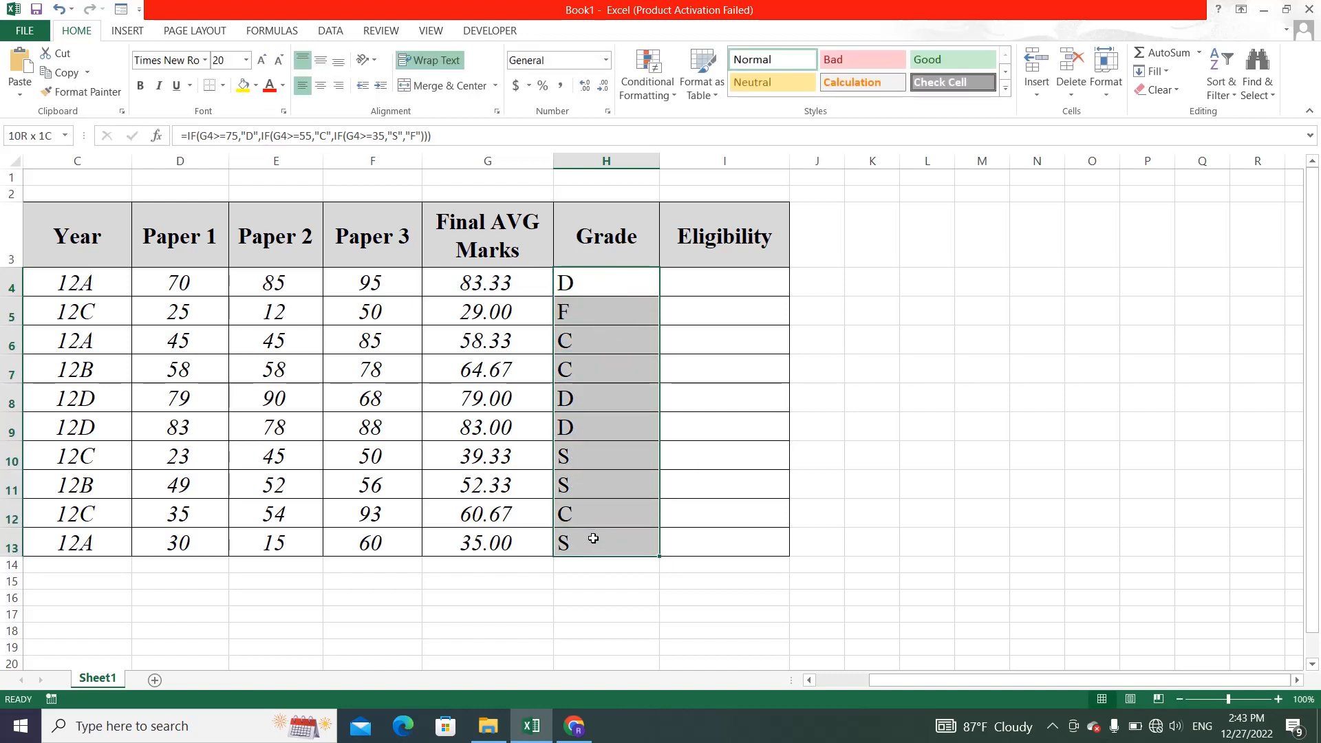
{"action": "left_click", "coordinate": [321, 85]}
Step: Check the eligibility criteria in the project PDF, and enter =IF(G4>=50,"Pass","Fail") in the first Eligibility cell, I4
{"action": "left_click", "coordinate": [715, 288]}
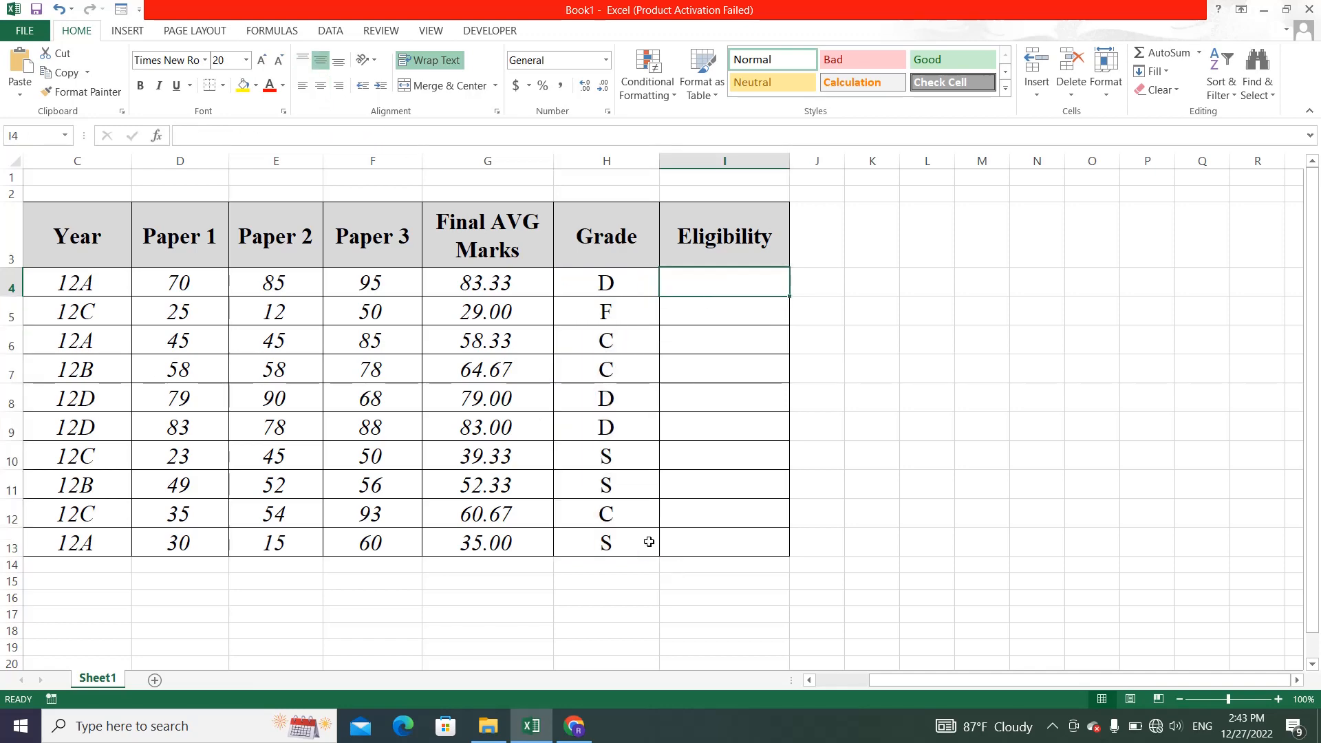
{"action": "left_click", "coordinate": [575, 727]}
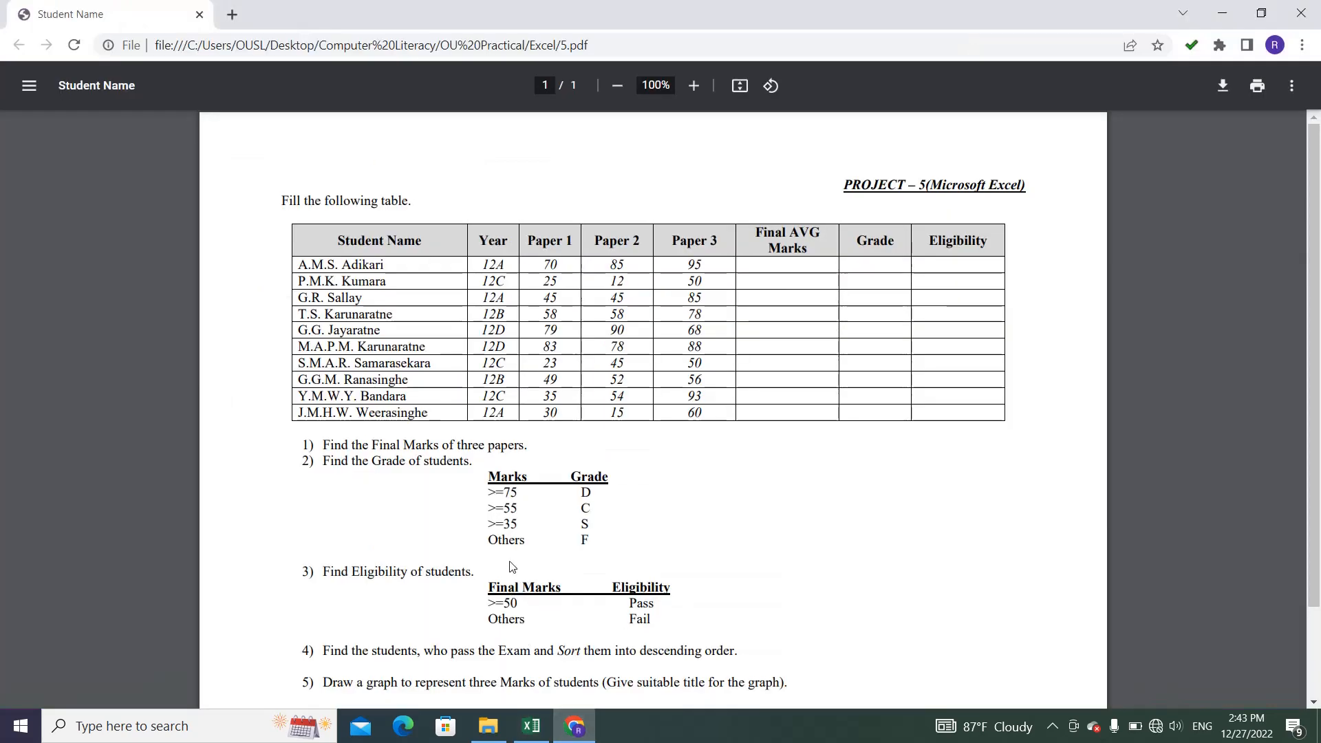
{"action": "left_click", "coordinate": [546, 728]}
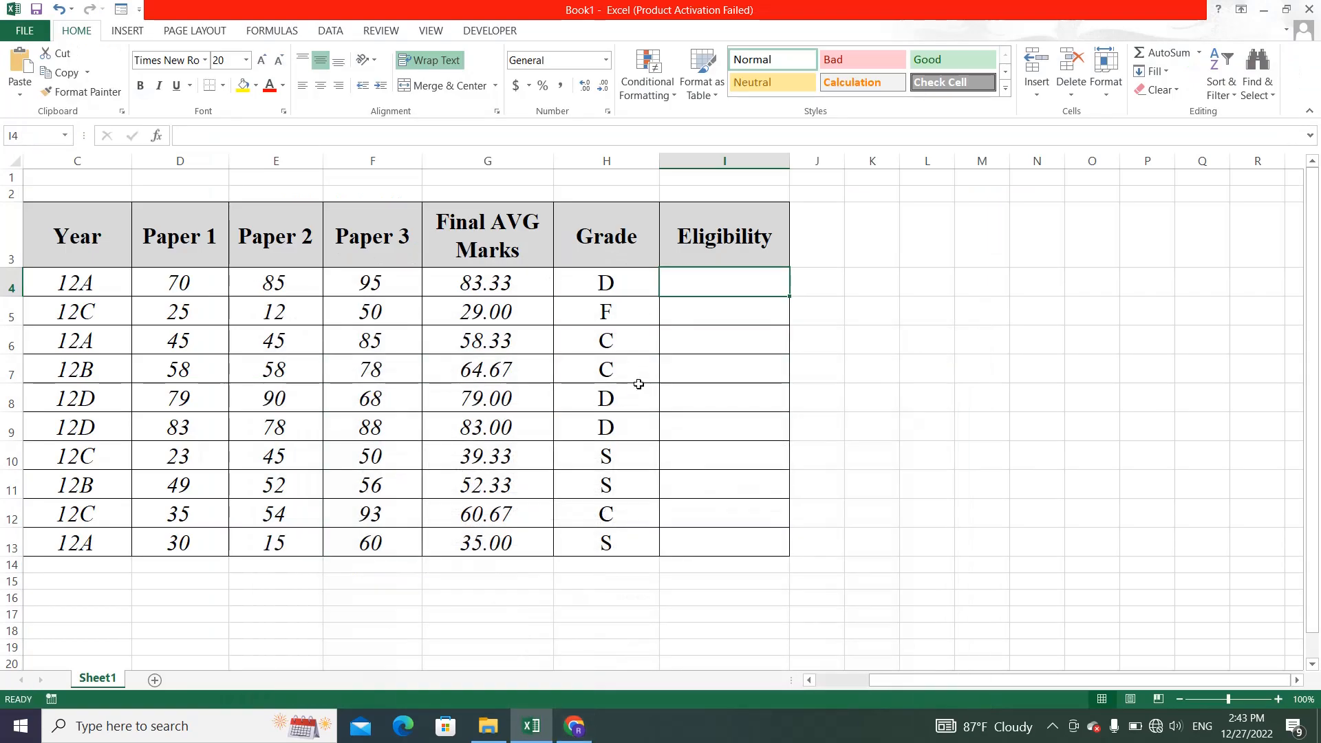
{"action": "type", "text": "="}
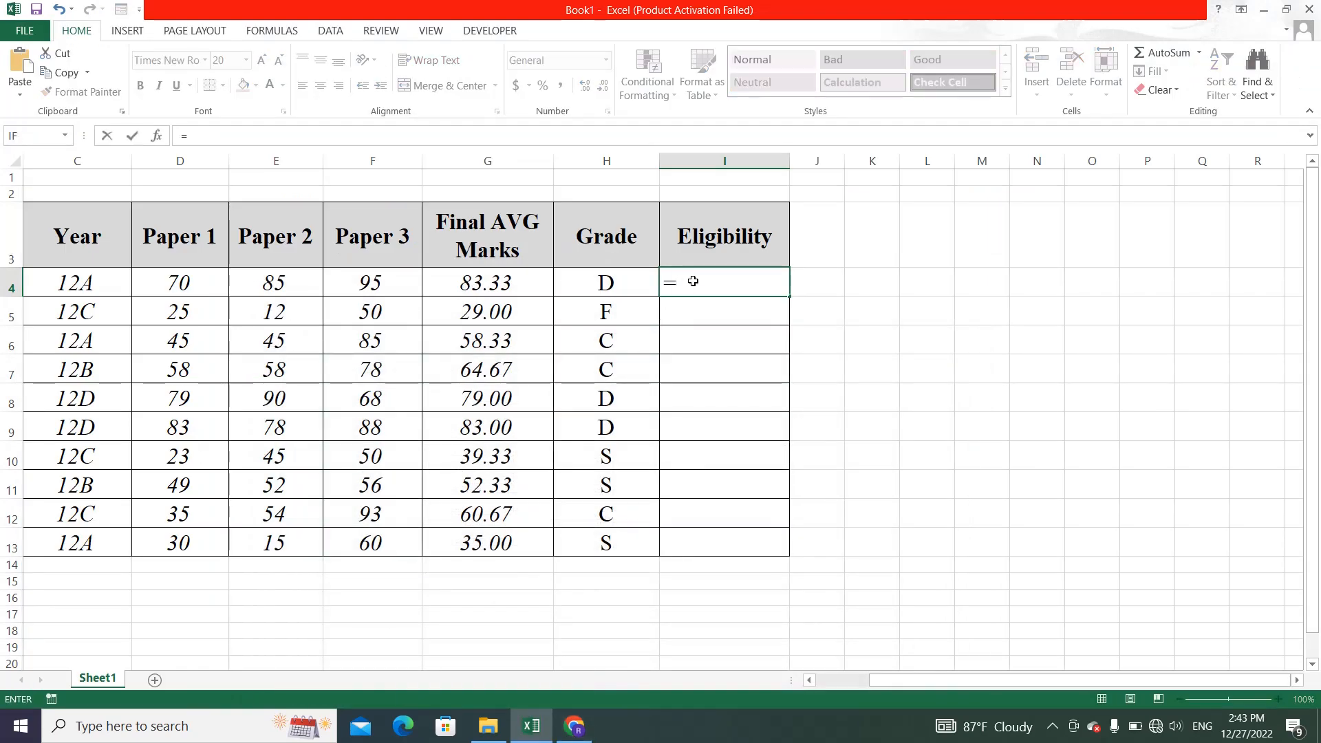
{"action": "type", "text": "IF"}
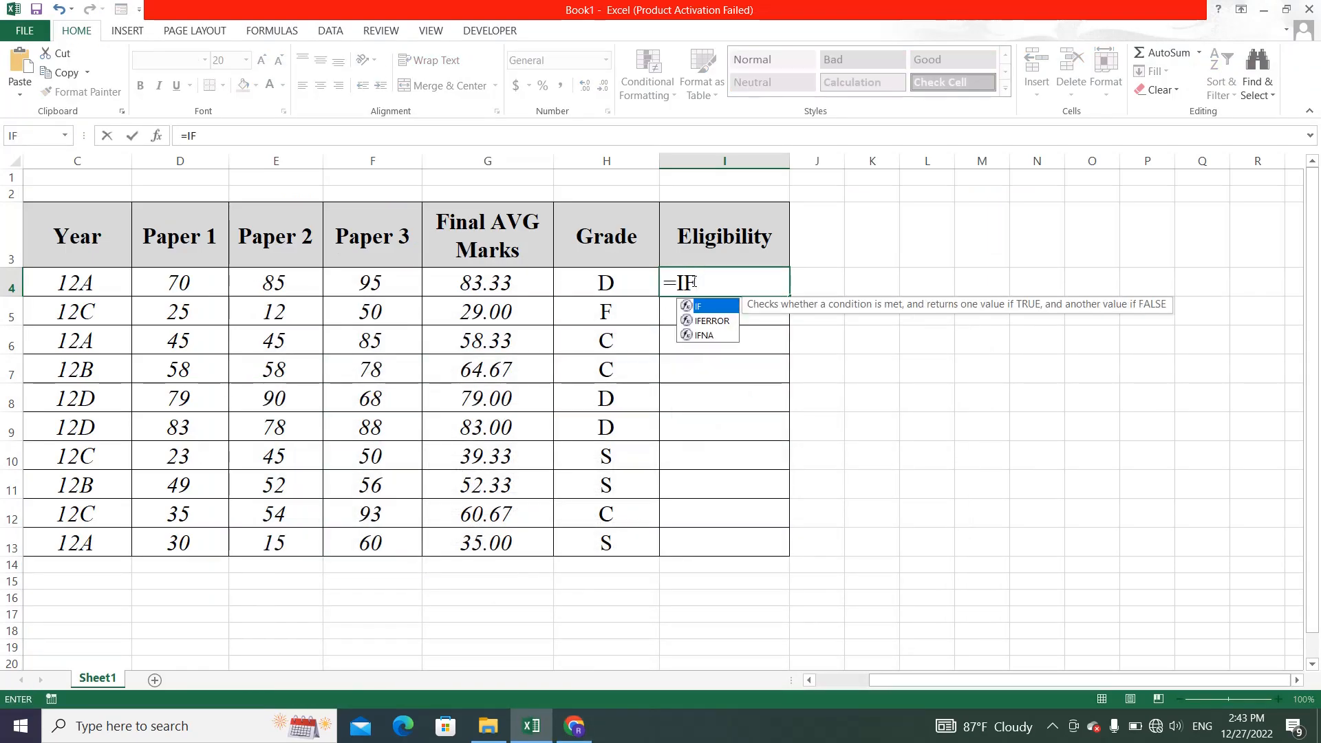
{"action": "type", "text": "("}
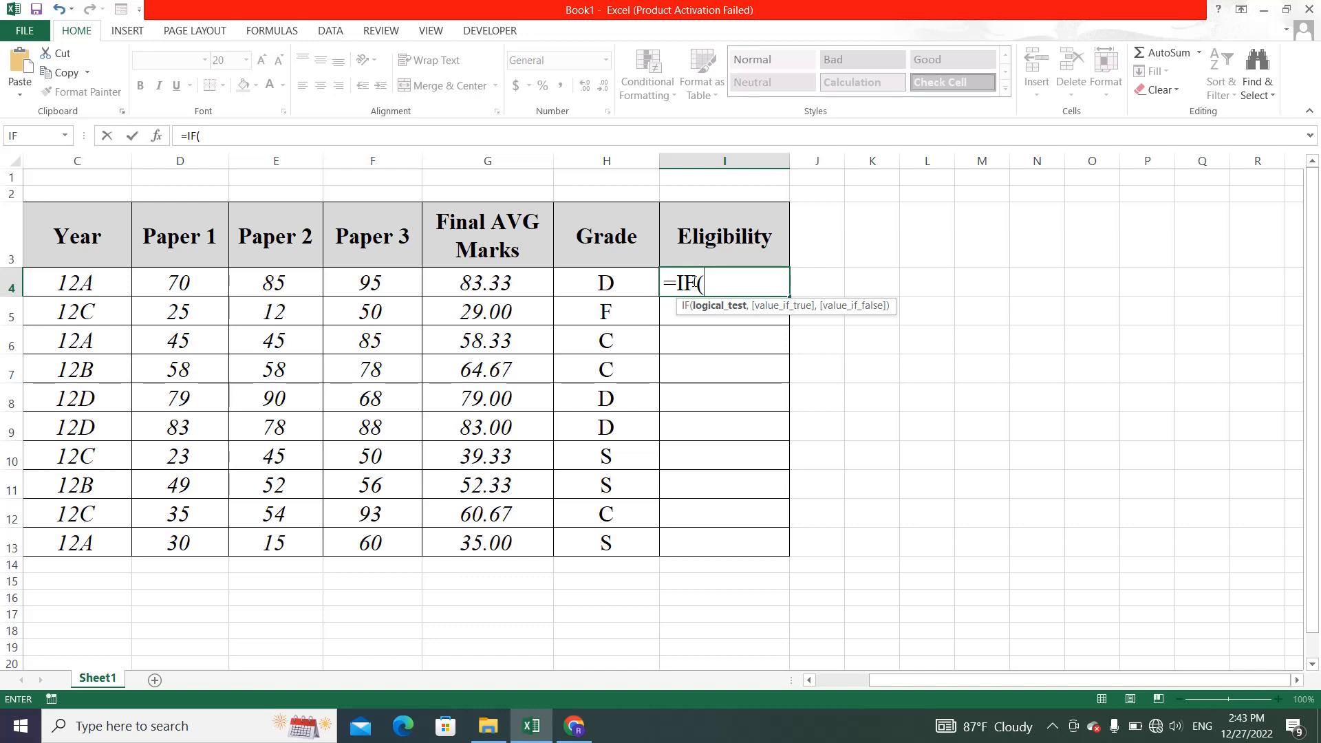
{"action": "left_click", "coordinate": [506, 279]}
{"action": "type", "text": ">"}
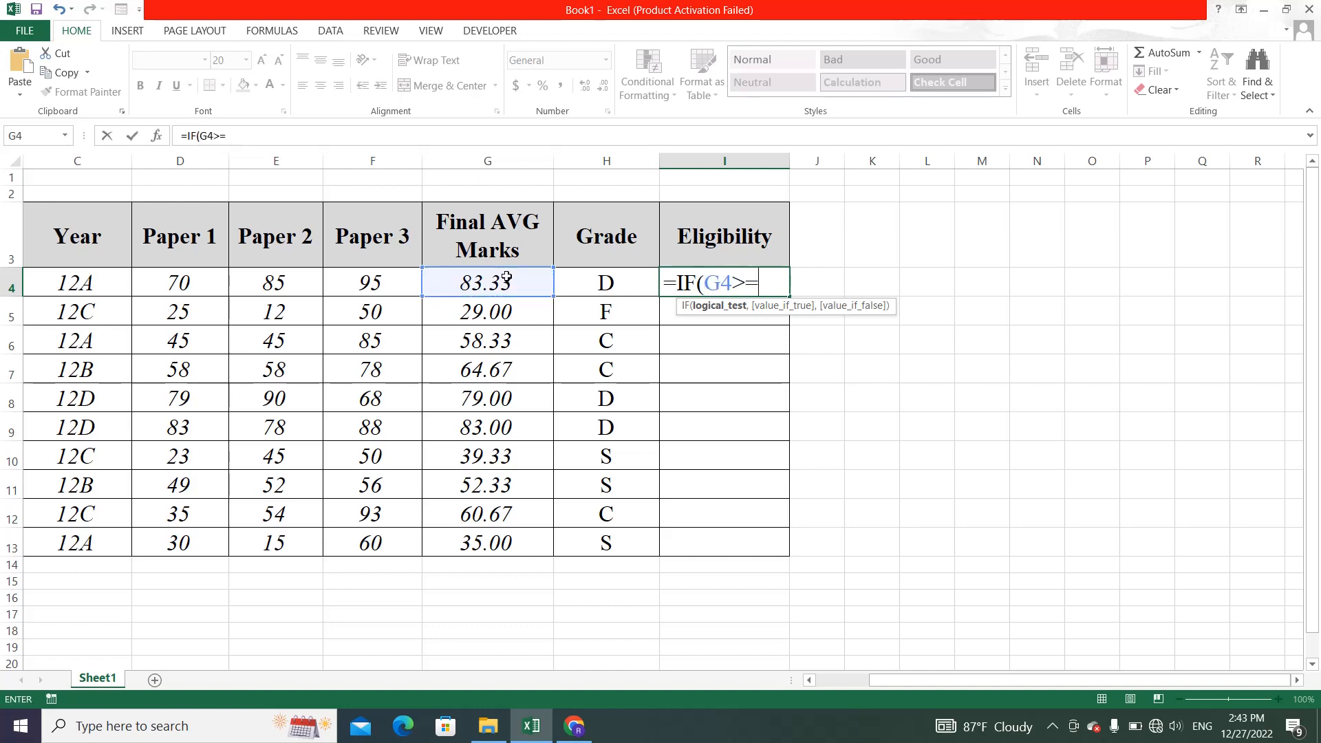
{"action": "type", "text": "=50,\""}
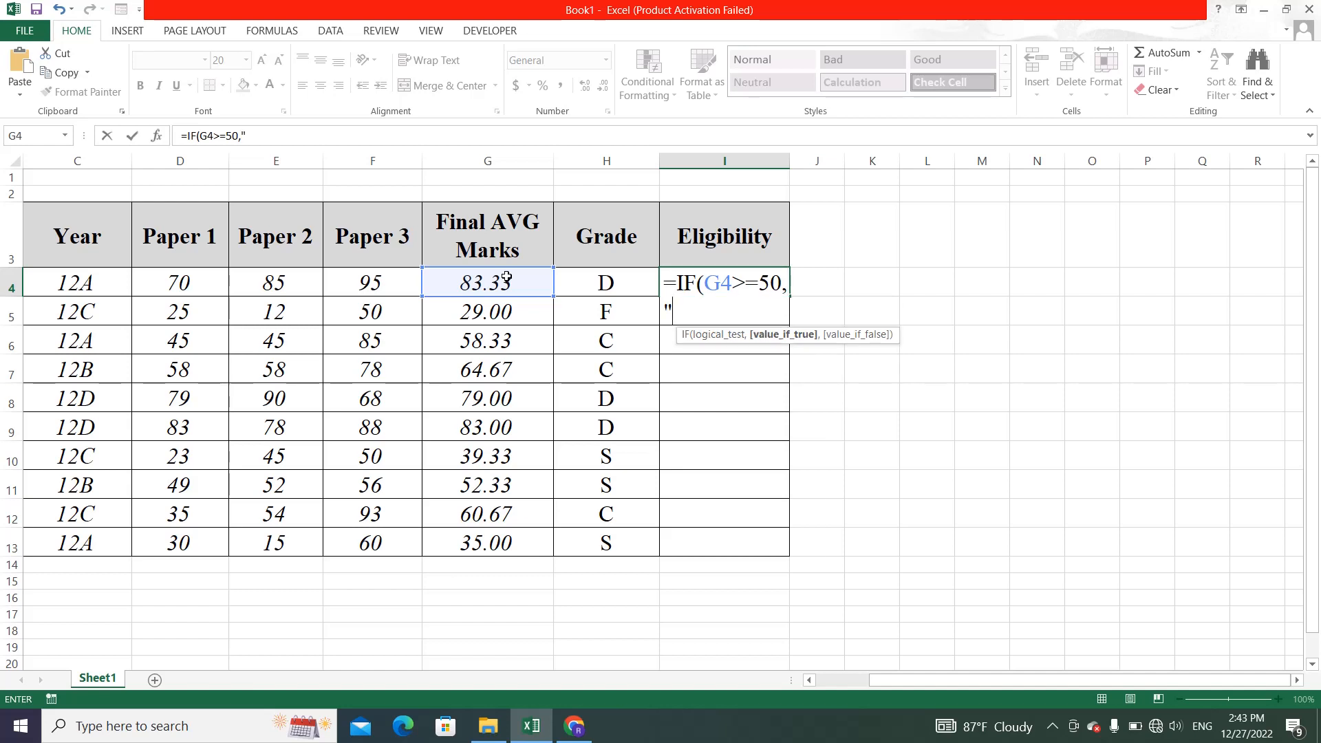
{"action": "type", "text": "Pass\",\"F"}
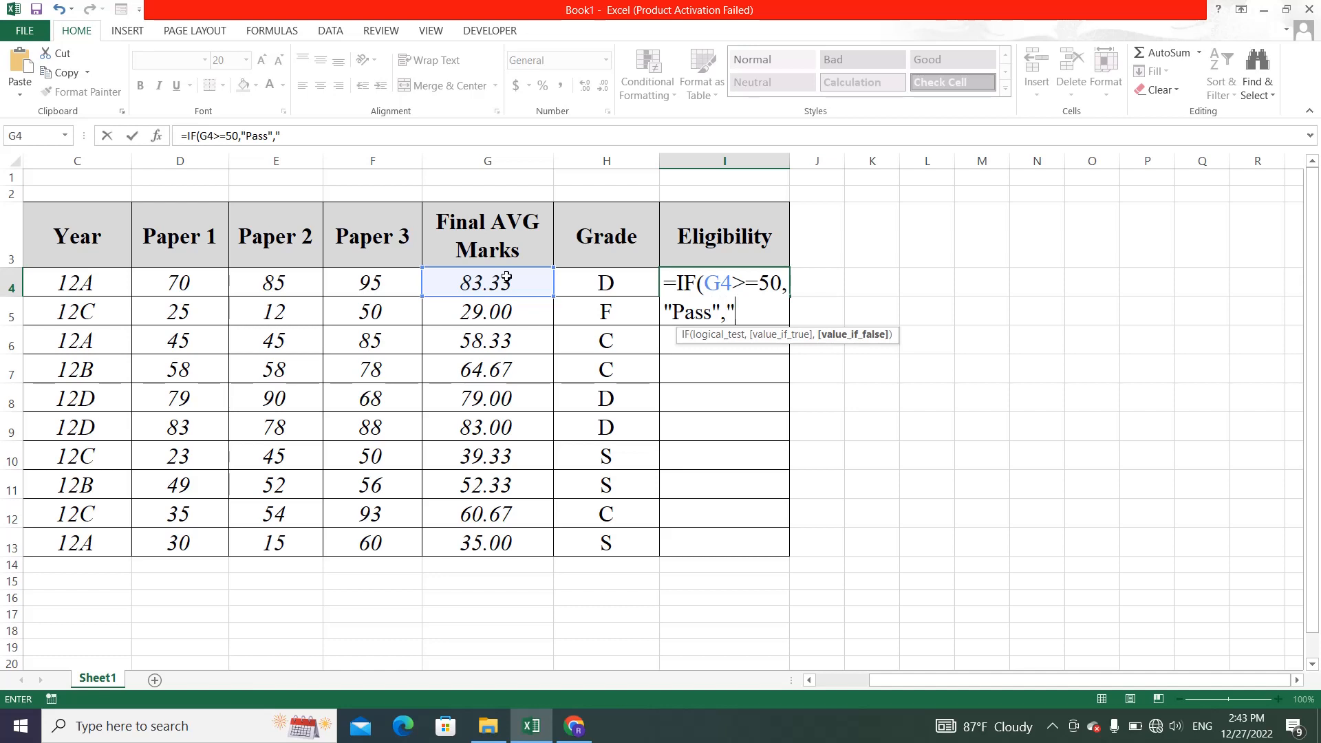
{"action": "type", "text": "ail\")"}
{"action": "key", "text": "Return"}
Step: Fill the eligibility formula from I4 down to I13
{"action": "left_click", "coordinate": [661, 276]}
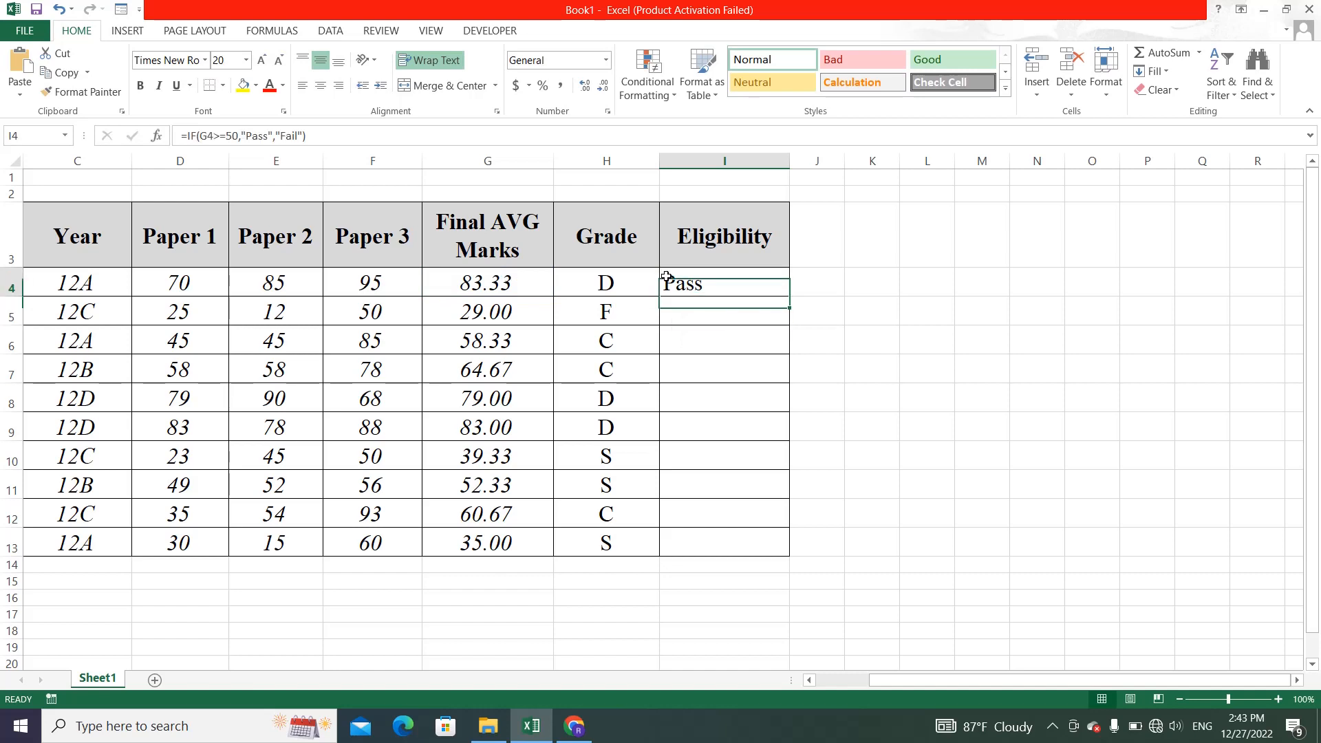
{"action": "left_click_drag", "start_coordinate": [791, 296], "coordinate": [766, 550]}
{"action": "left_click", "coordinate": [858, 398]}
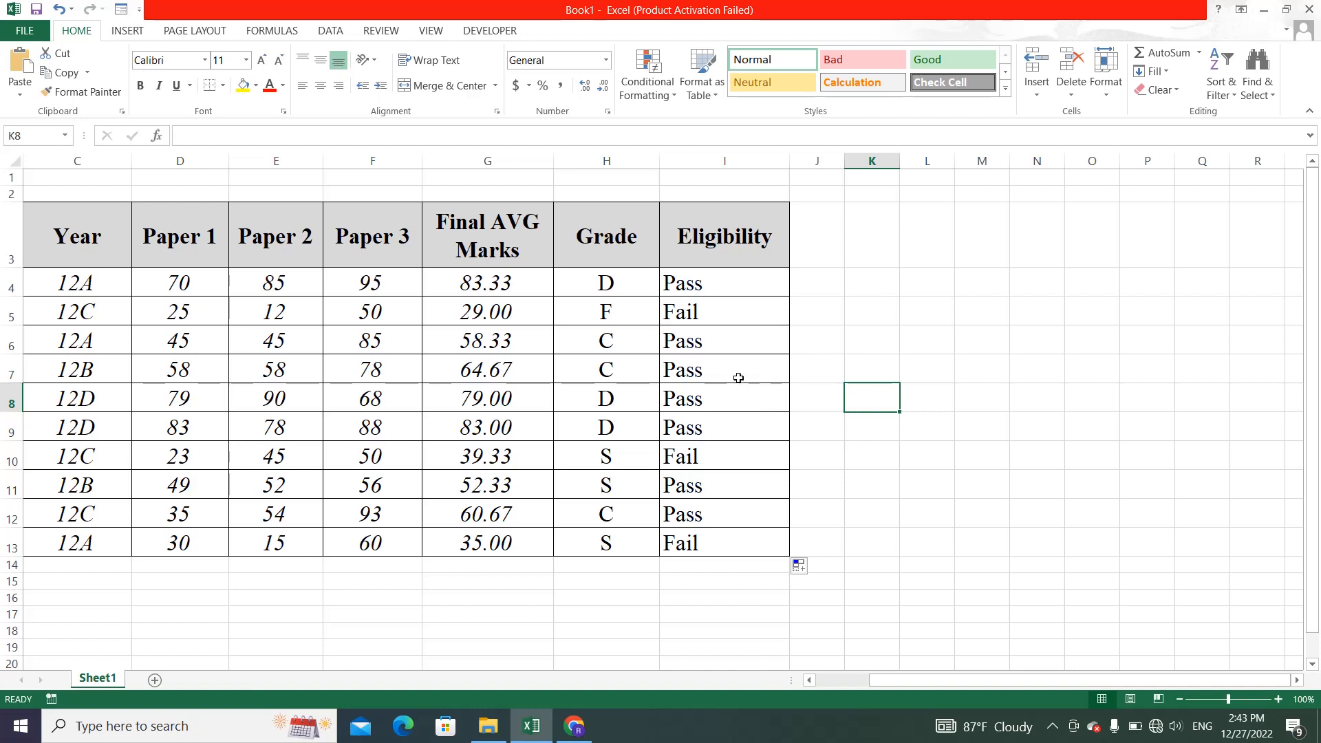
Step: Read the remaining tasks 4 and 5 in the project PDF, and return to the full marks table in Excel
{"action": "left_click", "coordinate": [623, 286]}
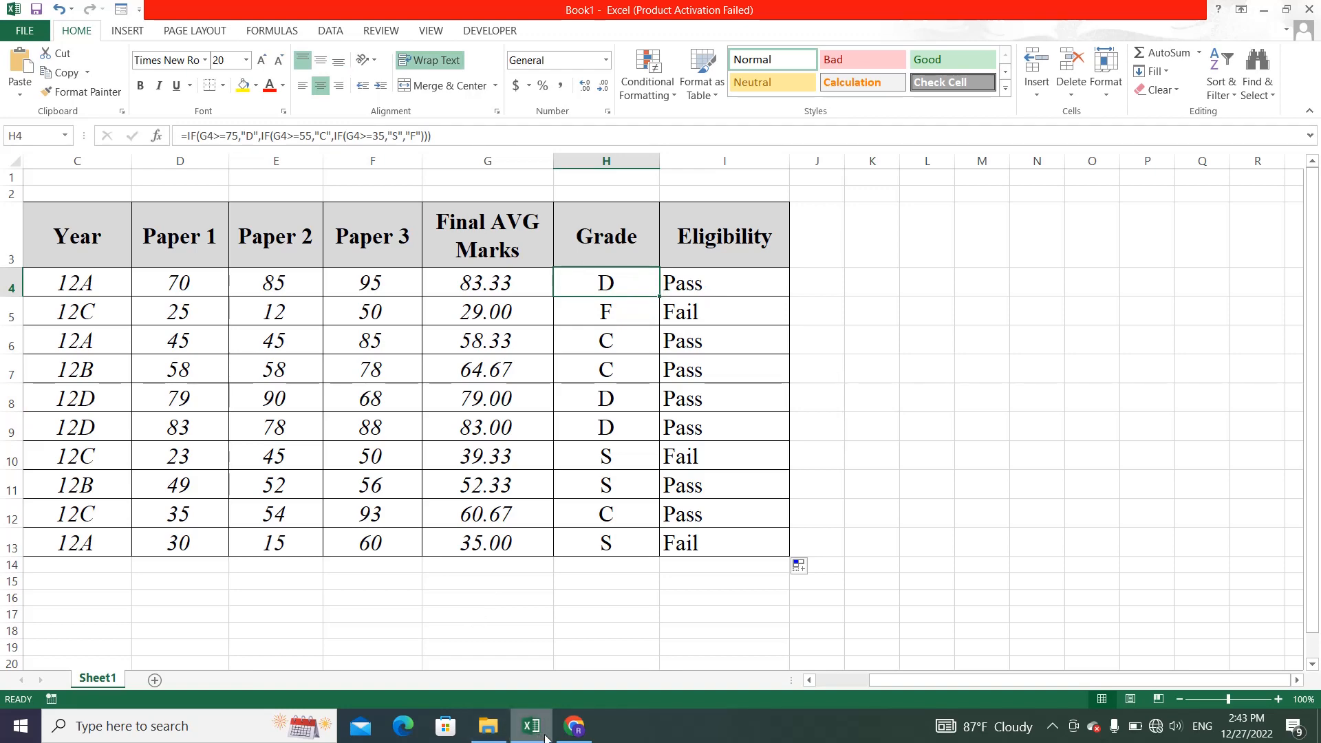
{"action": "left_click", "coordinate": [570, 735]}
{"action": "scroll", "coordinate": [461, 523], "scroll_direction": "down", "scroll_amount": 2}
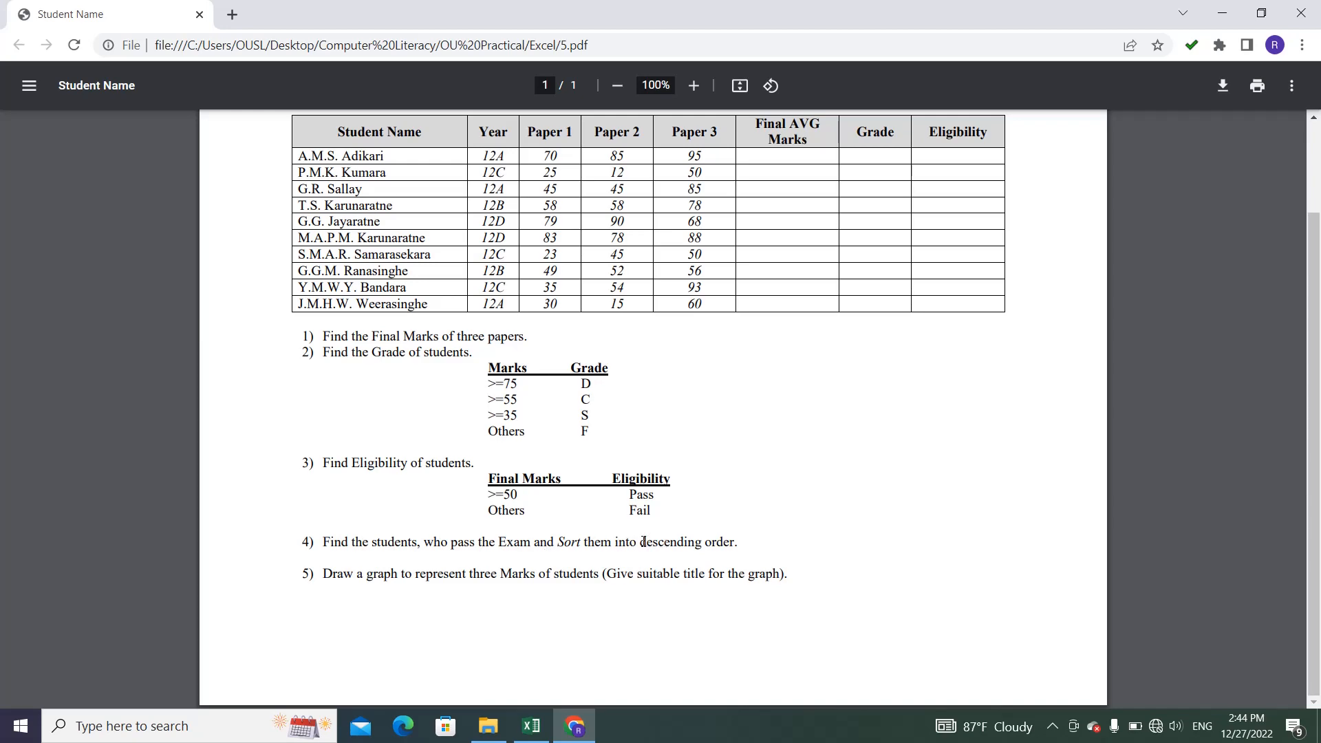
{"action": "left_click", "coordinate": [574, 726]}
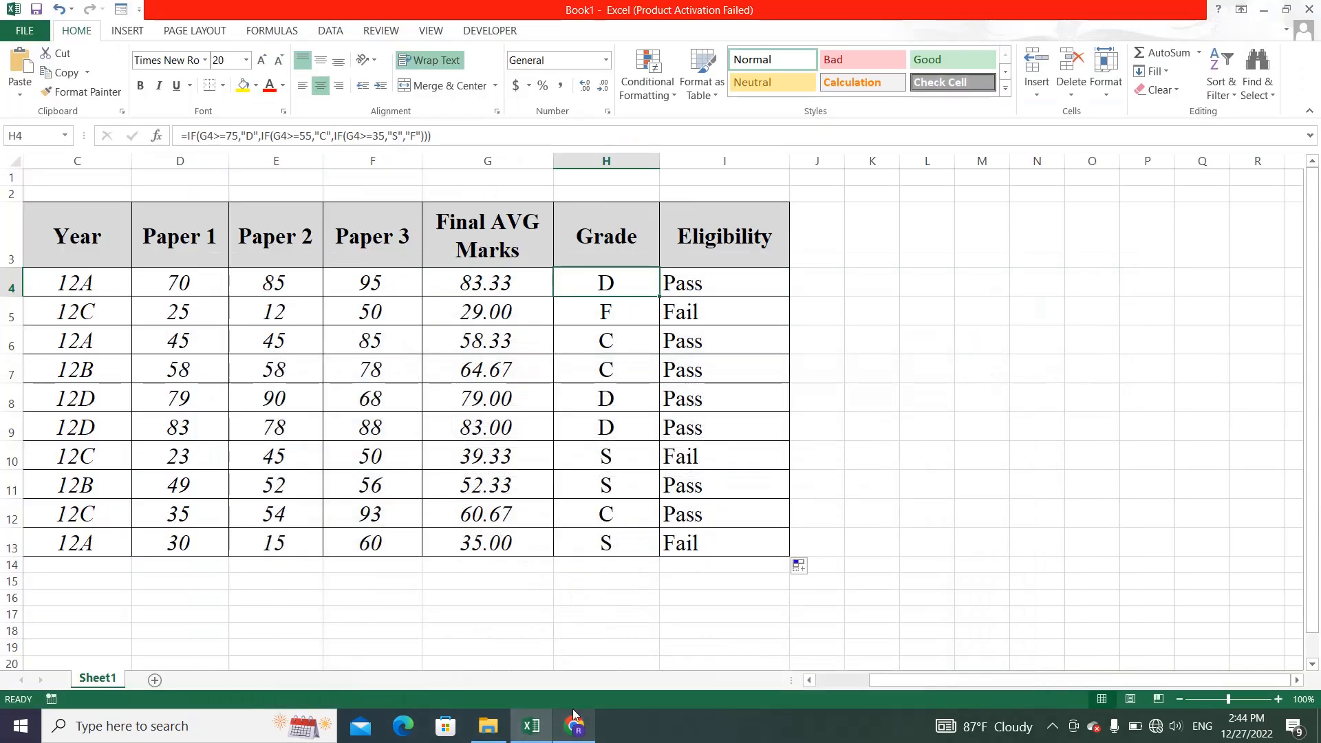
{"action": "scroll", "coordinate": [915, 387], "scroll_direction": "down", "scroll_amount": 2}
{"action": "scroll", "coordinate": [915, 387], "scroll_direction": "up", "scroll_amount": 2}
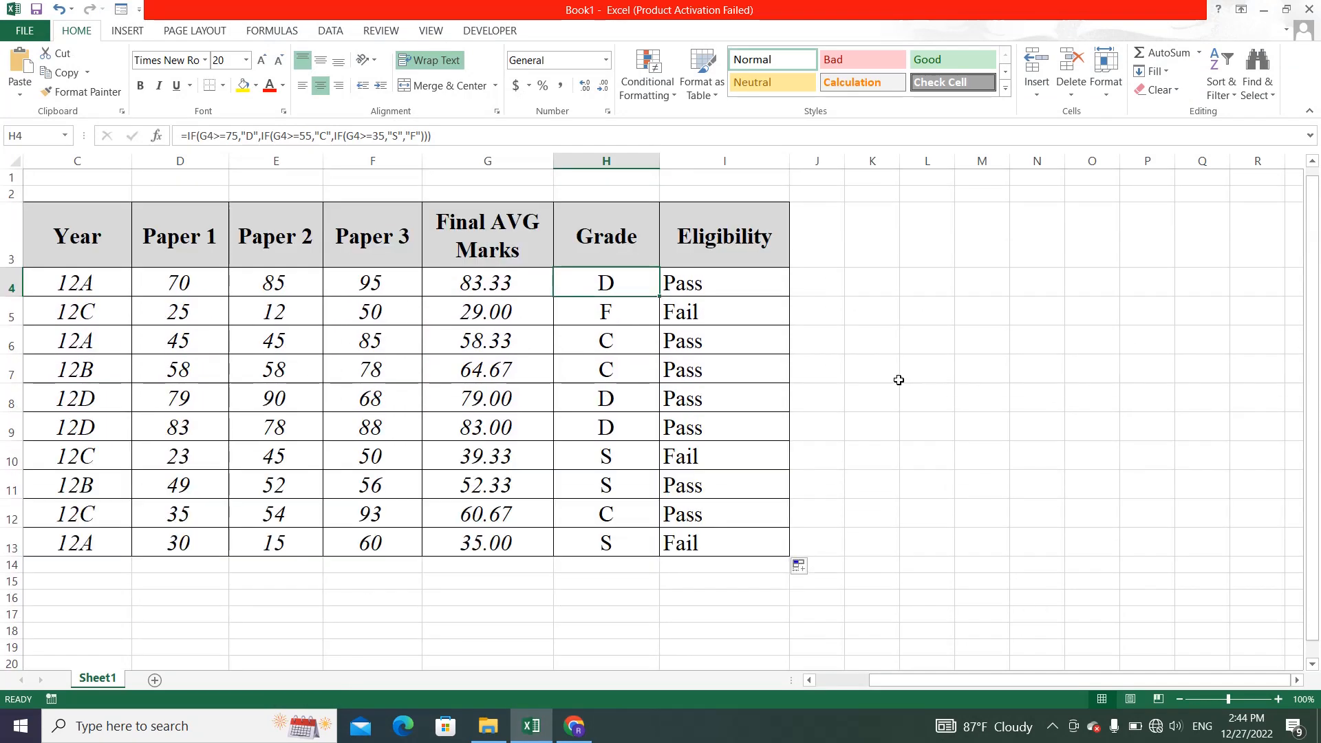
{"action": "left_click_drag", "start_coordinate": [892, 680], "coordinate": [840, 679]}
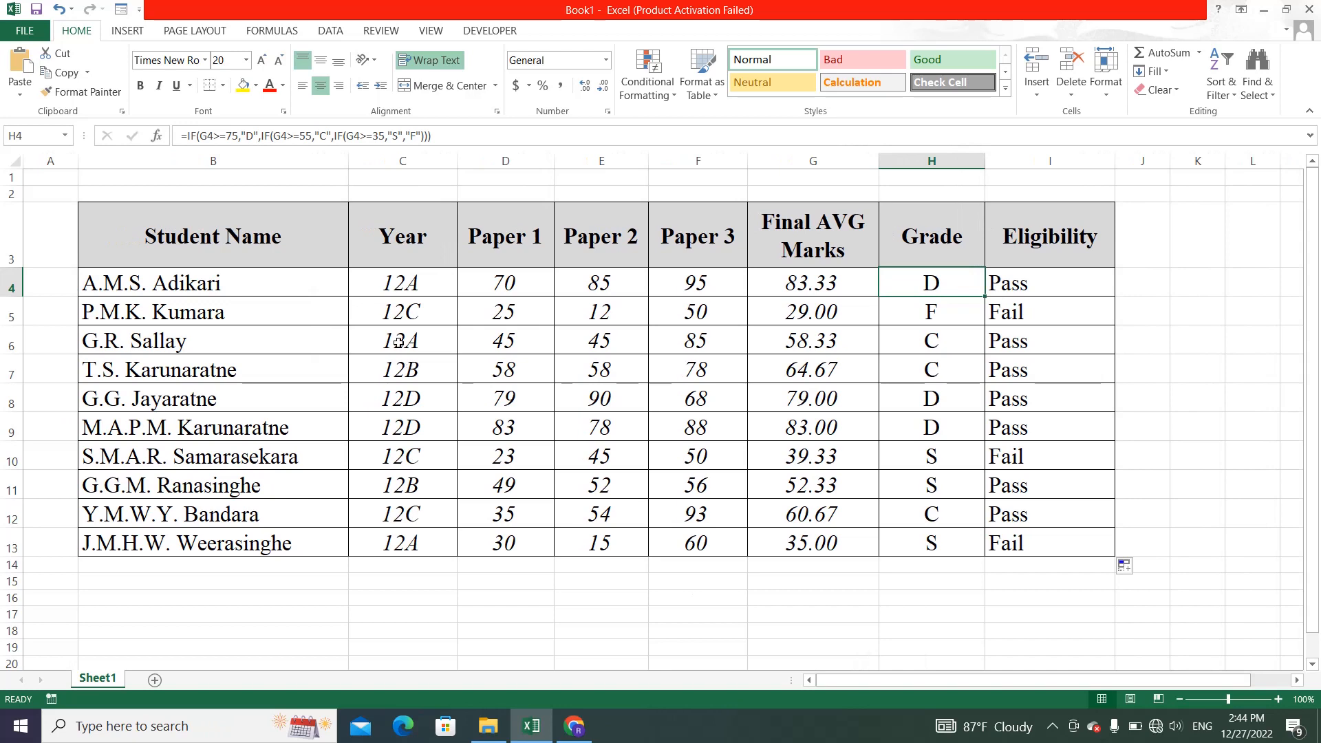
Step: Sort the whole marks table, B3:I13, on Final AVG Marks values from largest to smallest
{"action": "left_click_drag", "start_coordinate": [257, 235], "coordinate": [1021, 538]}
{"action": "left_click", "coordinate": [936, 630]}
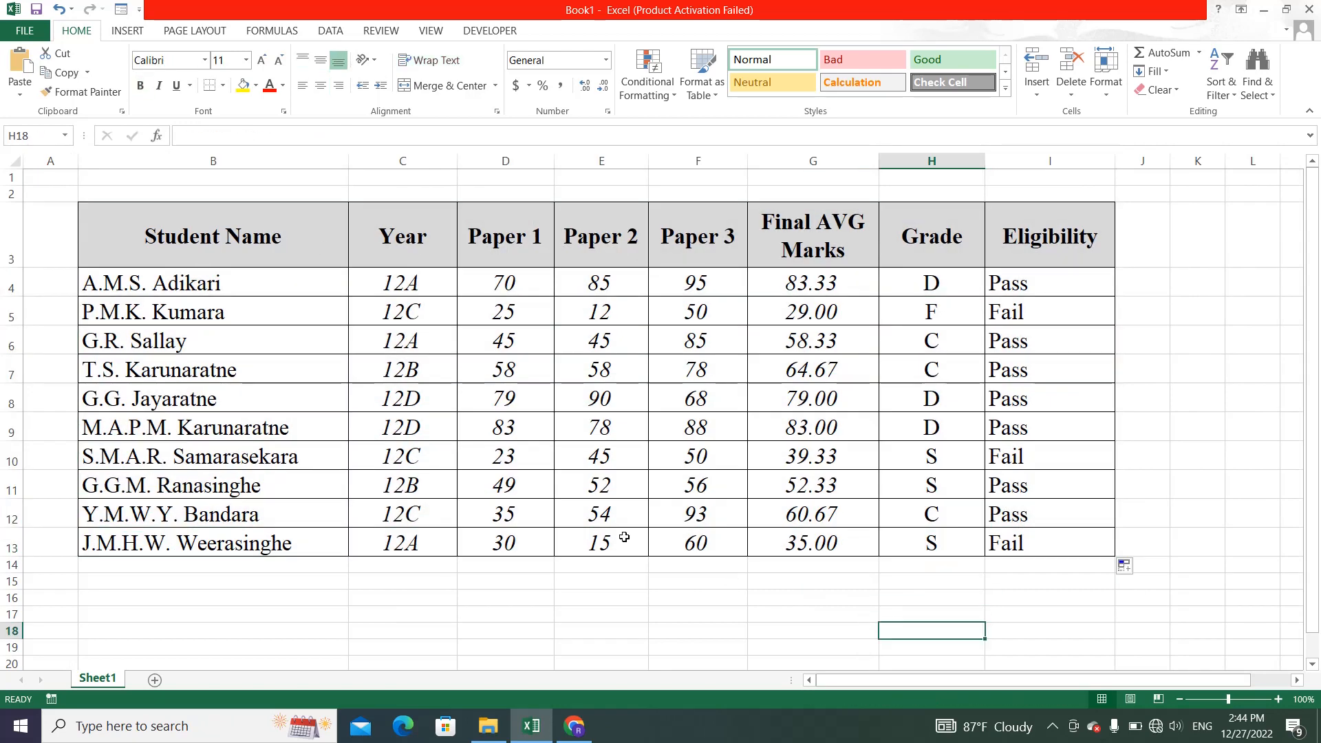
{"action": "mouse_move", "coordinate": [274, 236]}
{"action": "left_mouse_down"}
{"action": "mouse_move", "coordinate": [905, 507]}
{"action": "mouse_move", "coordinate": [1113, 555]}
{"action": "left_mouse_up"}
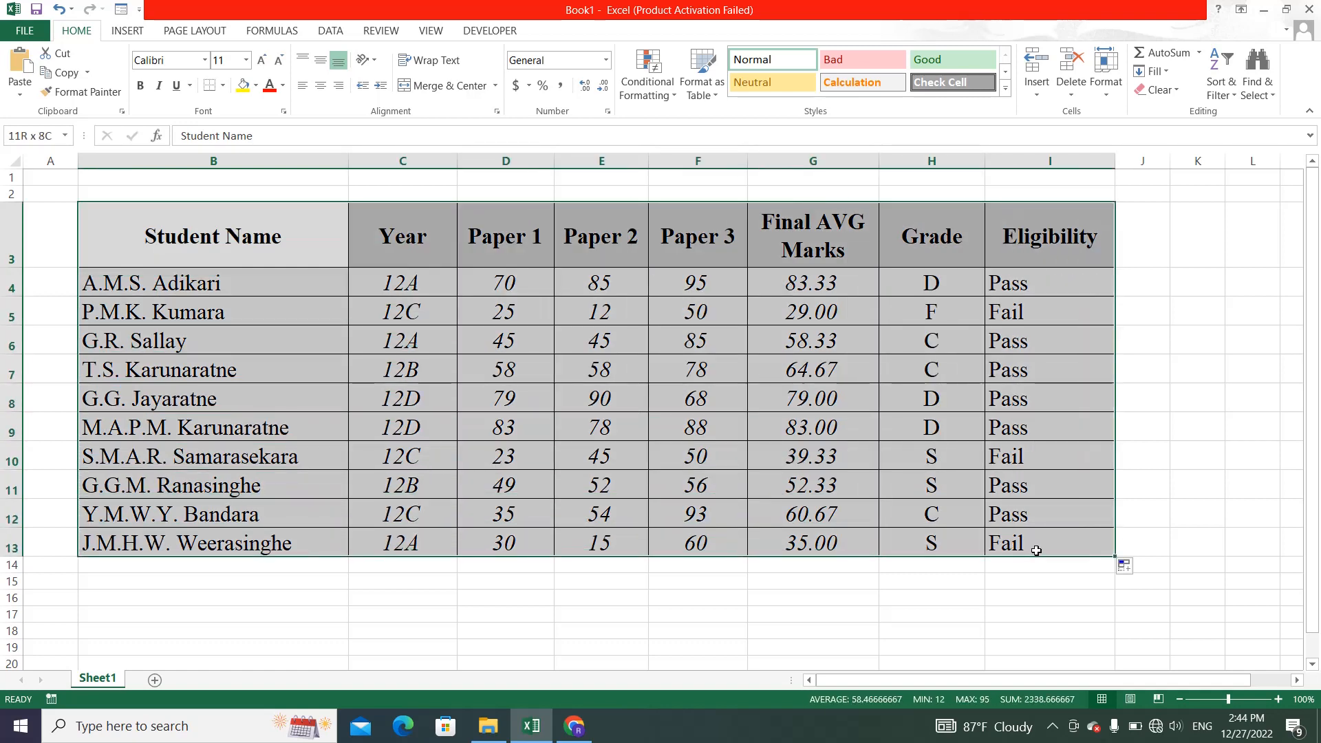
{"action": "left_click", "coordinate": [330, 30]}
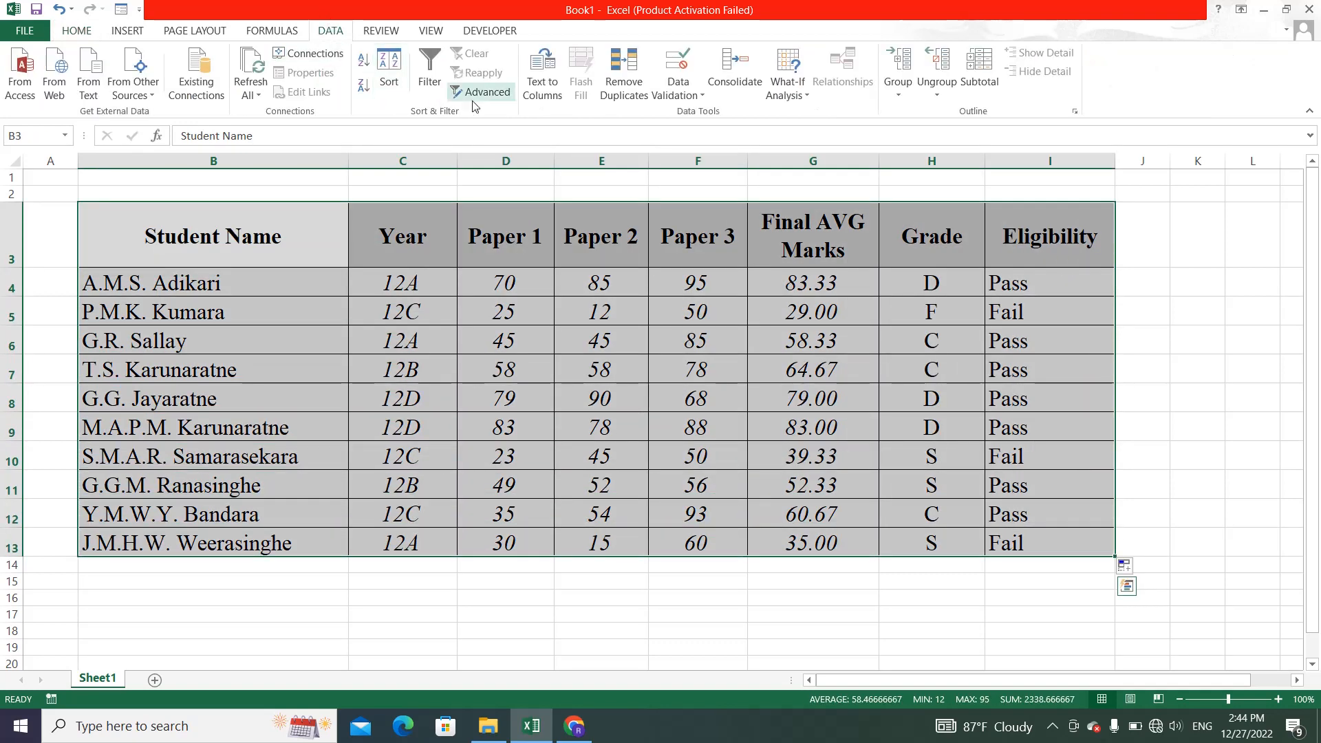
{"action": "left_click", "coordinate": [389, 66]}
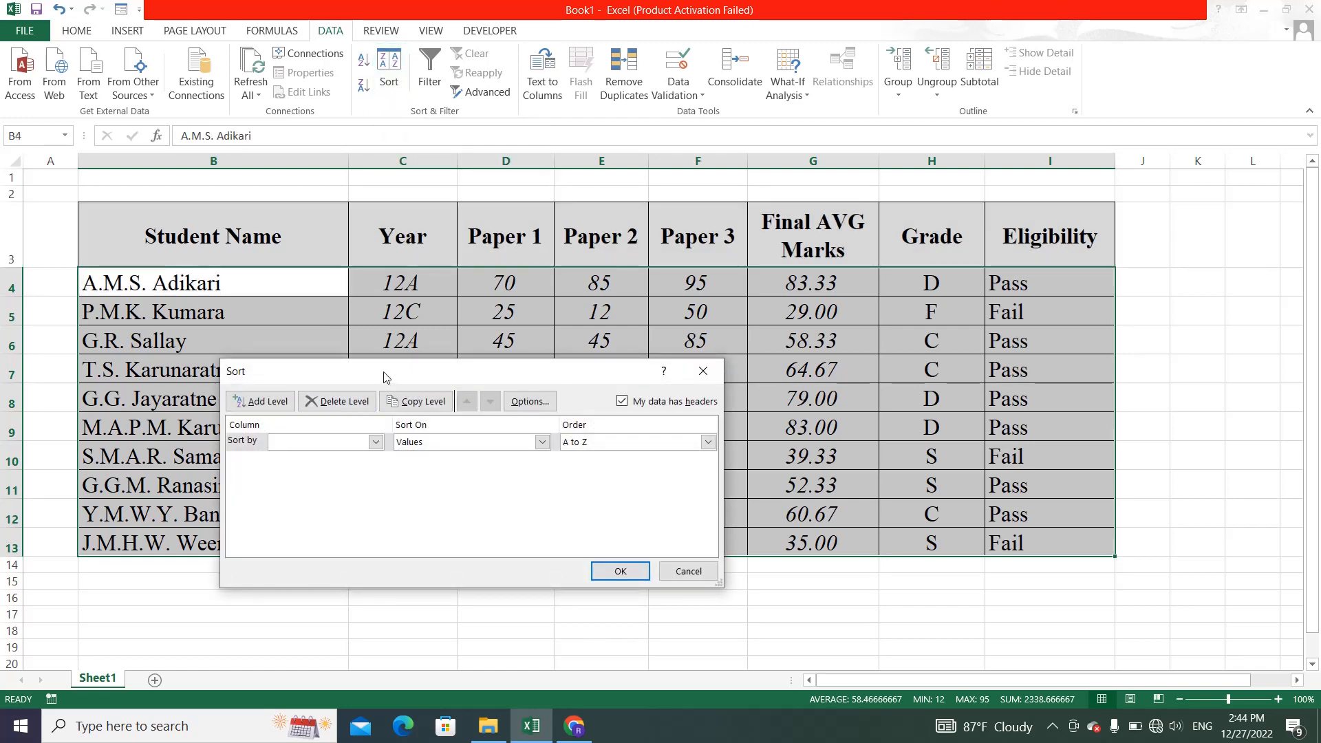
{"action": "left_click_drag", "start_coordinate": [383, 374], "coordinate": [326, 213]}
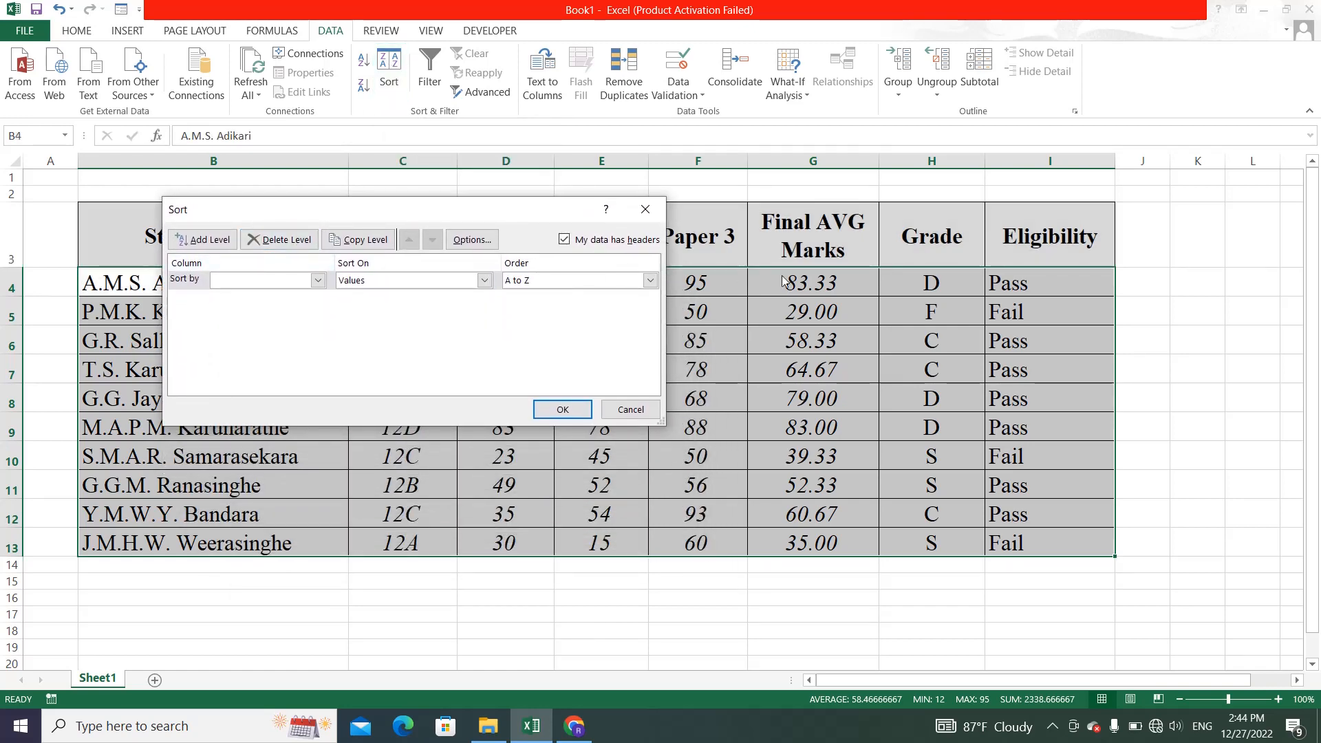
{"action": "left_click", "coordinate": [318, 280]}
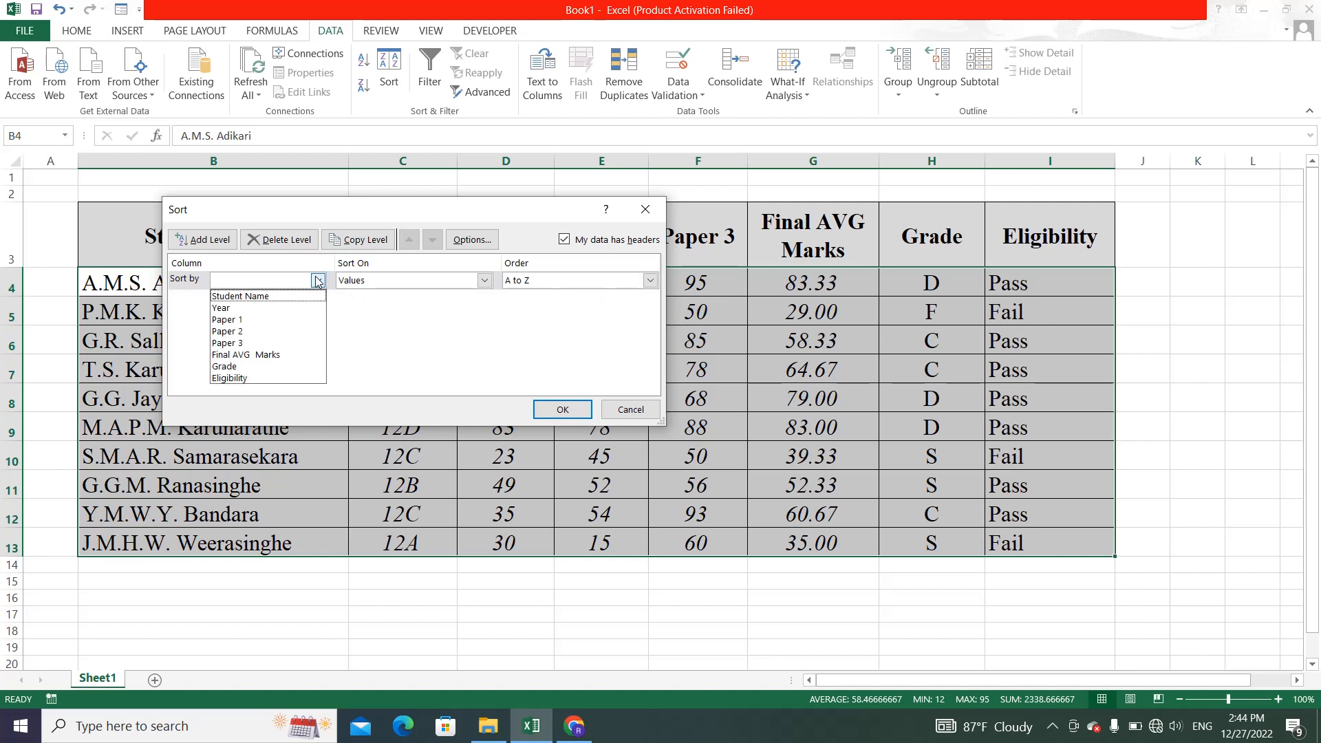
{"action": "left_click", "coordinate": [242, 354]}
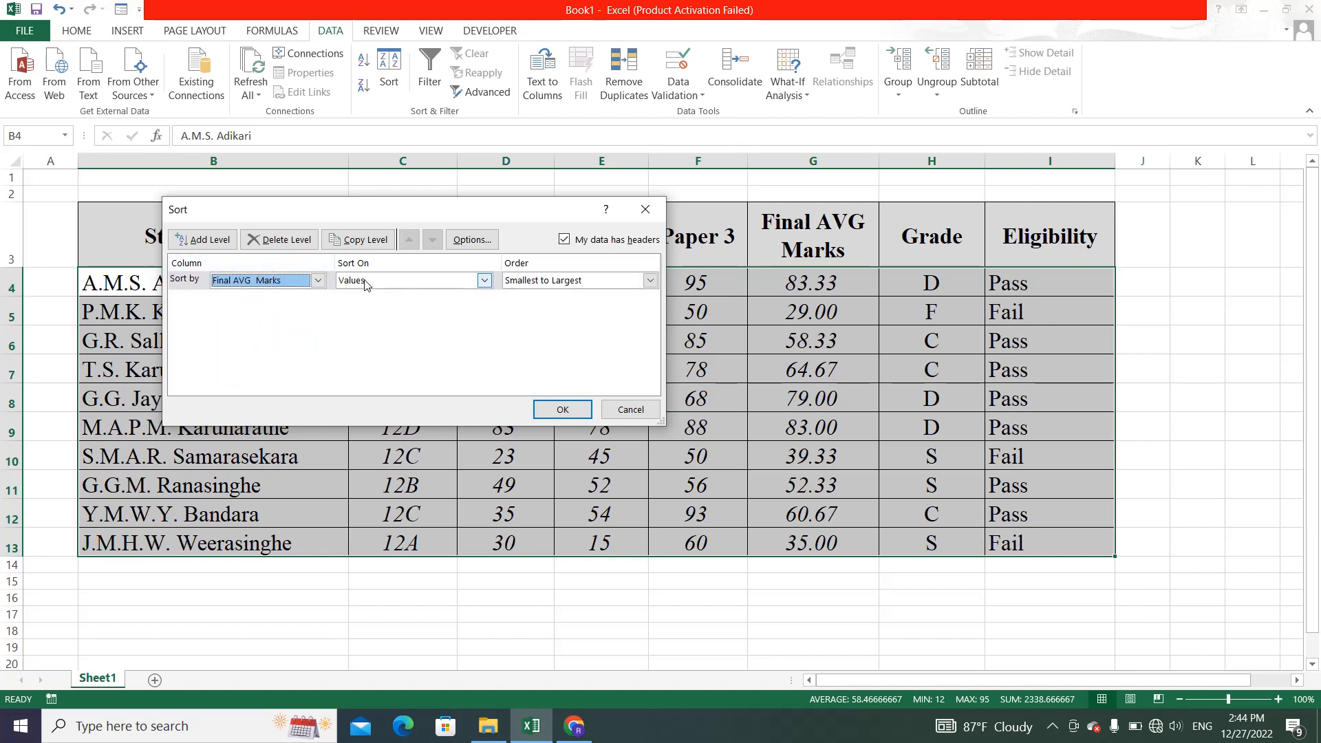
{"action": "left_click", "coordinate": [647, 280]}
{"action": "left_click", "coordinate": [545, 308]}
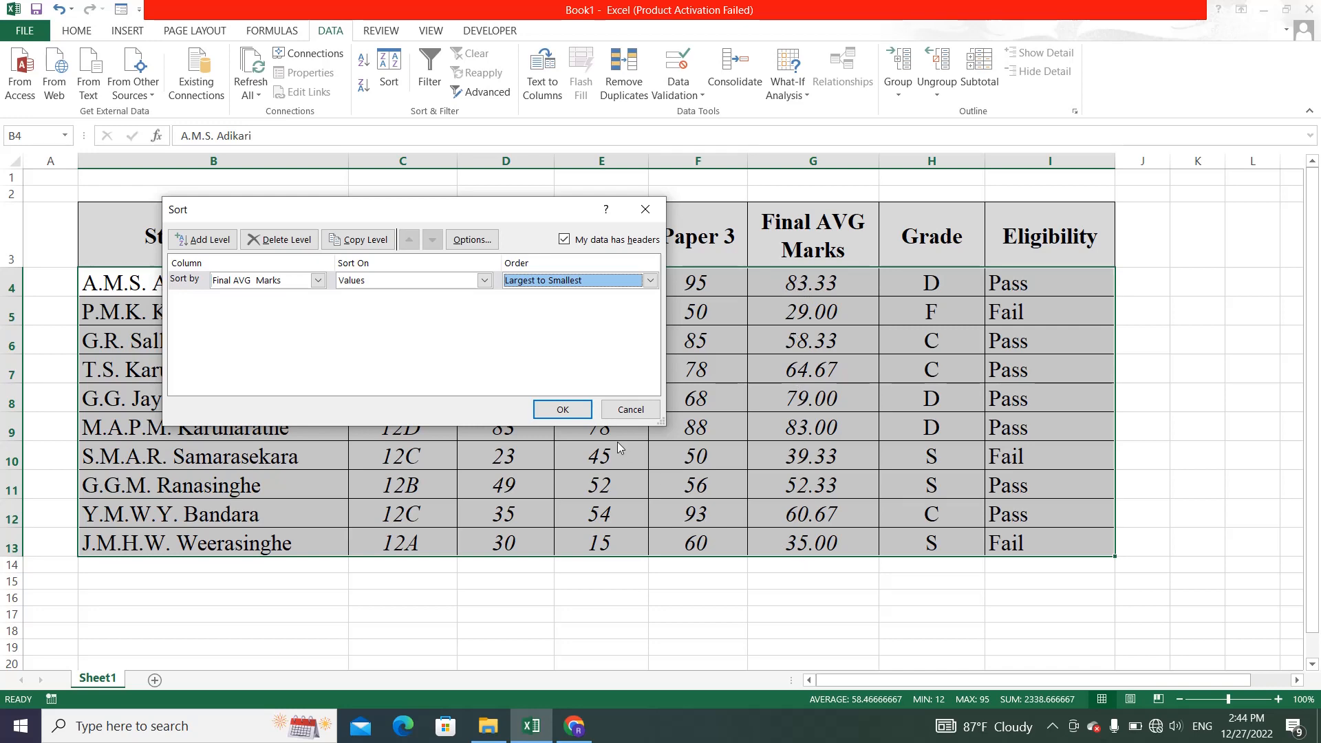
{"action": "left_click", "coordinate": [563, 409]}
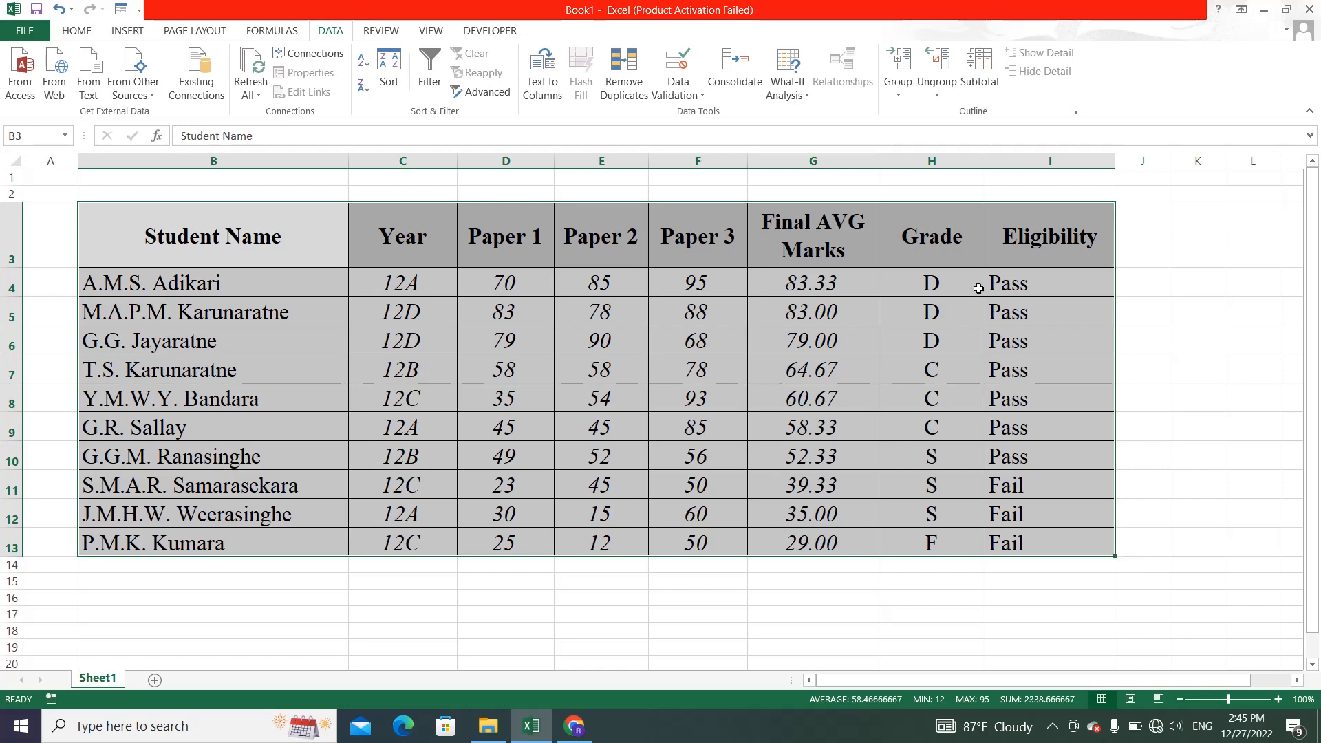
{"action": "left_click_drag", "start_coordinate": [1001, 281], "coordinate": [1002, 542]}
{"action": "left_click", "coordinate": [931, 456]}
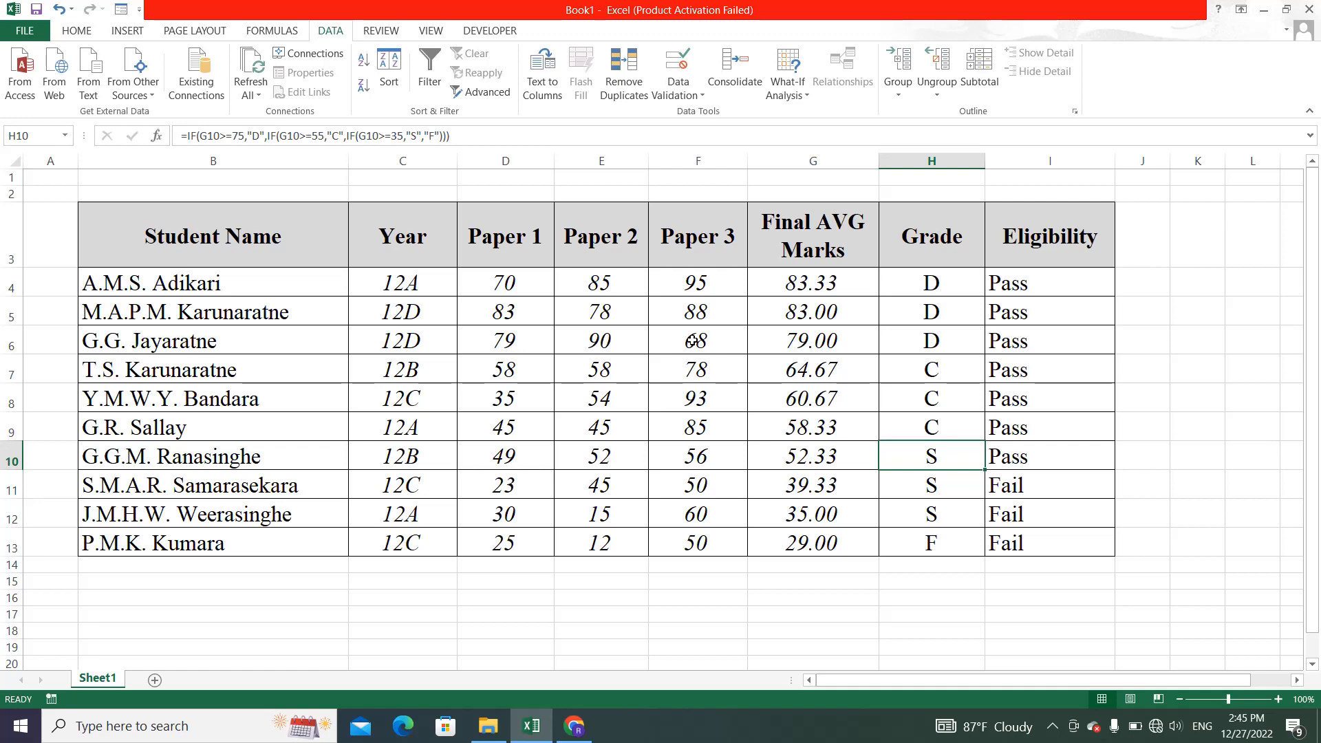
Step: Undo the last sort of the marks table using the on-screen keyboard, and close that keyboard
{"action": "key", "text": "ctrl+super+o"}
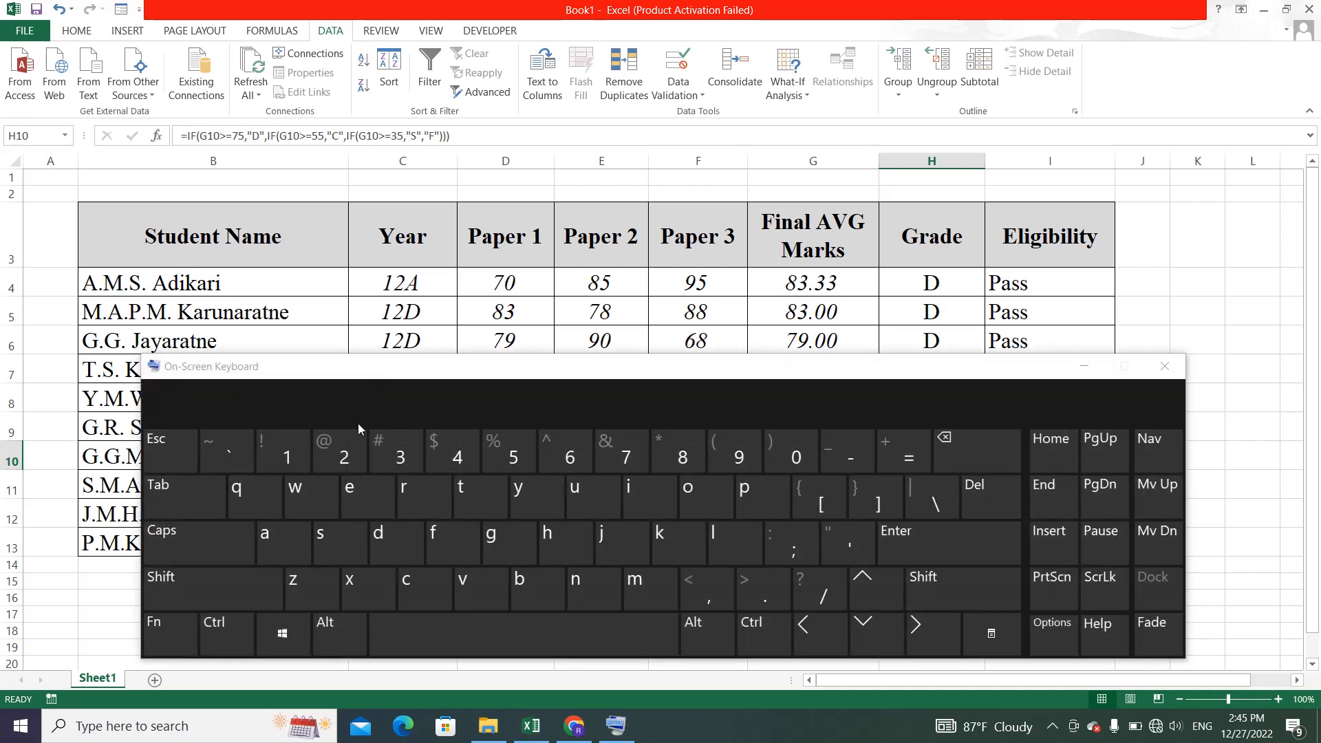
{"action": "left_click", "coordinate": [231, 653]}
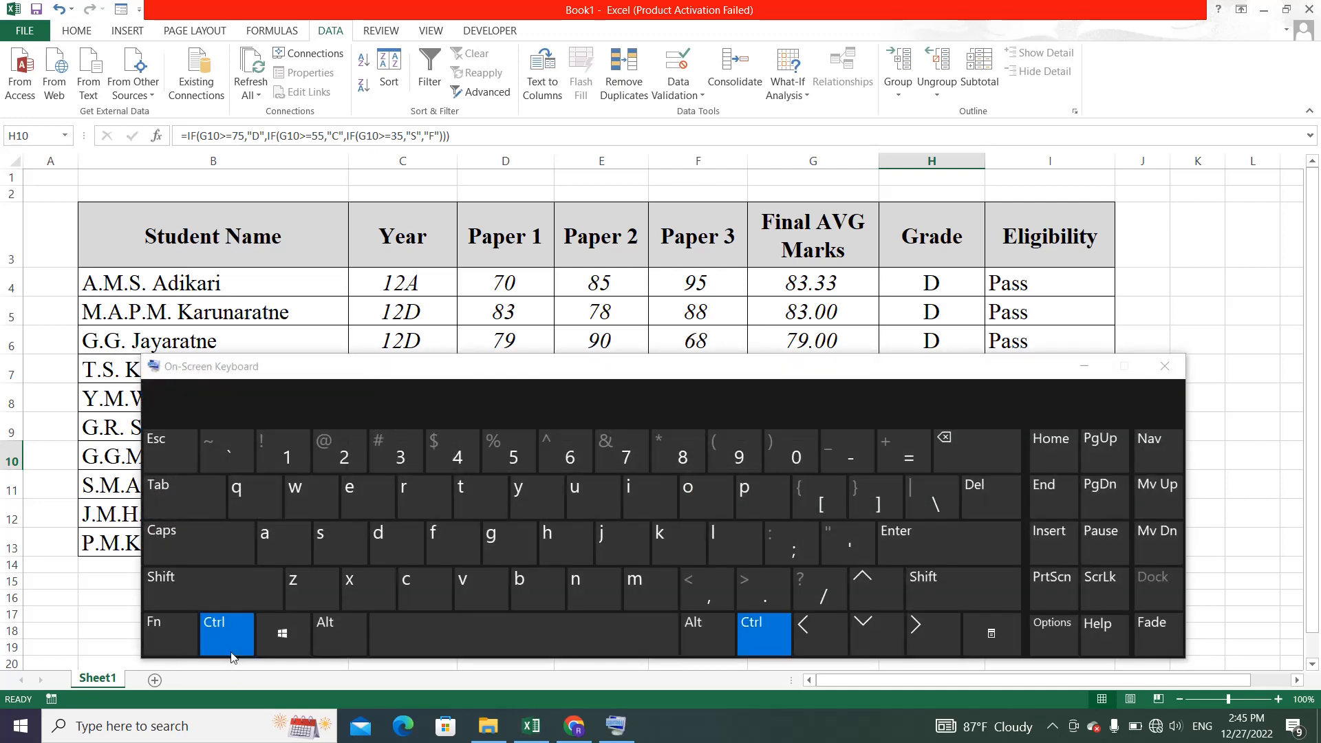
{"action": "left_click", "coordinate": [302, 595]}
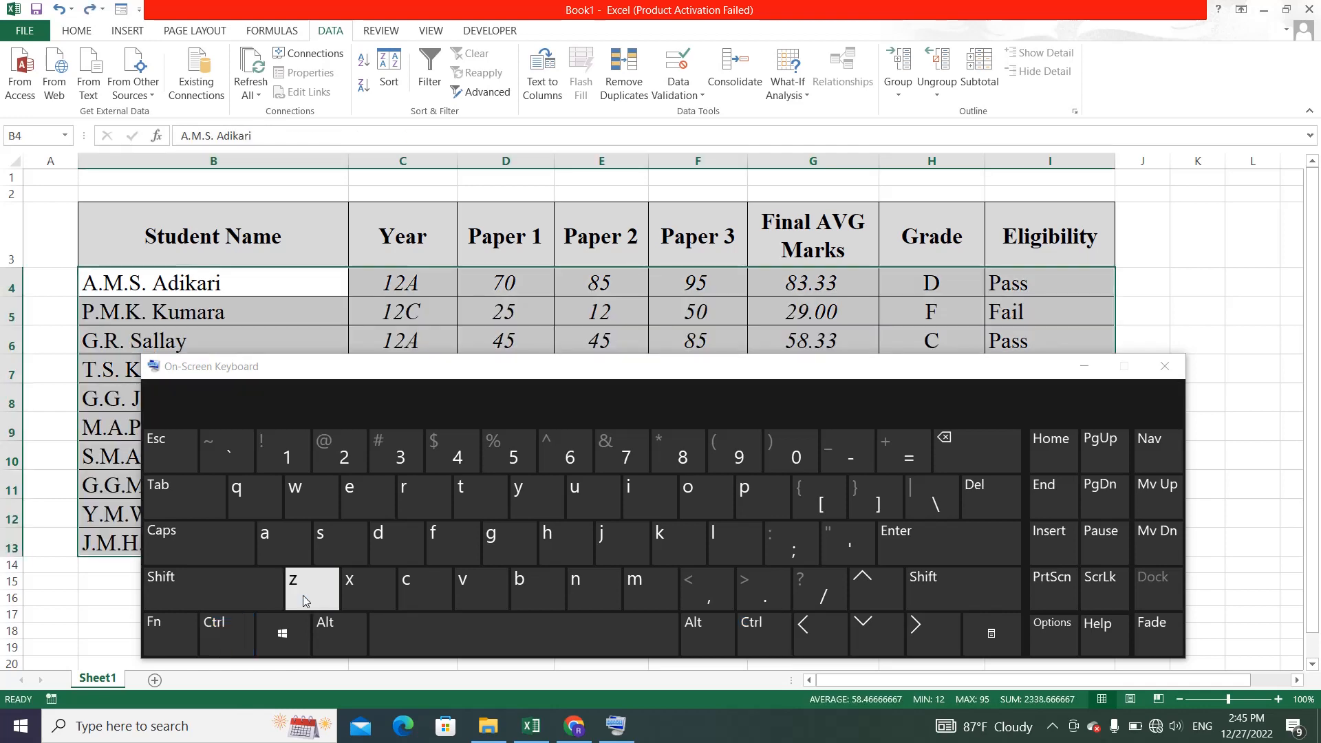
{"action": "left_click", "coordinate": [1175, 365]}
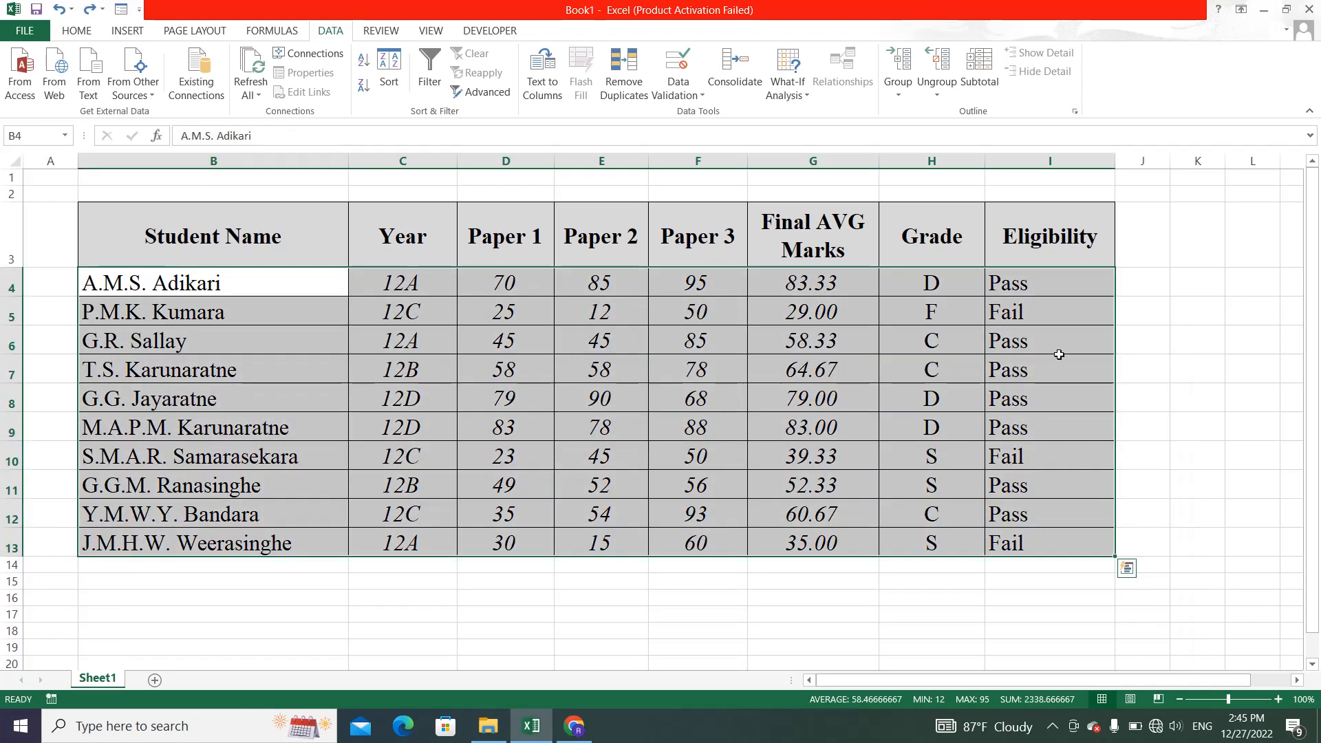
{"action": "left_click", "coordinate": [784, 338]}
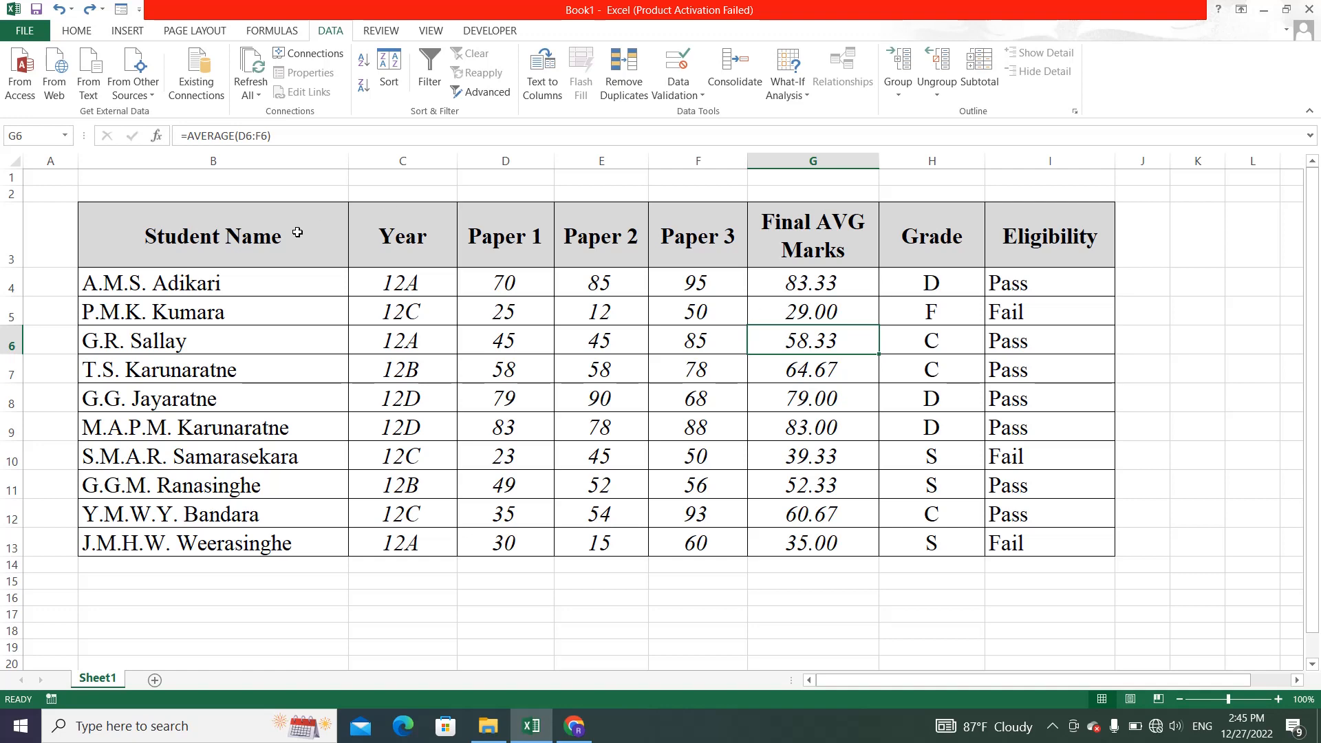
Step: Sort table B3:I13 again by Final AVG Marks values in Largest to Smallest order
{"action": "left_click_drag", "start_coordinate": [297, 232], "coordinate": [1033, 540]}
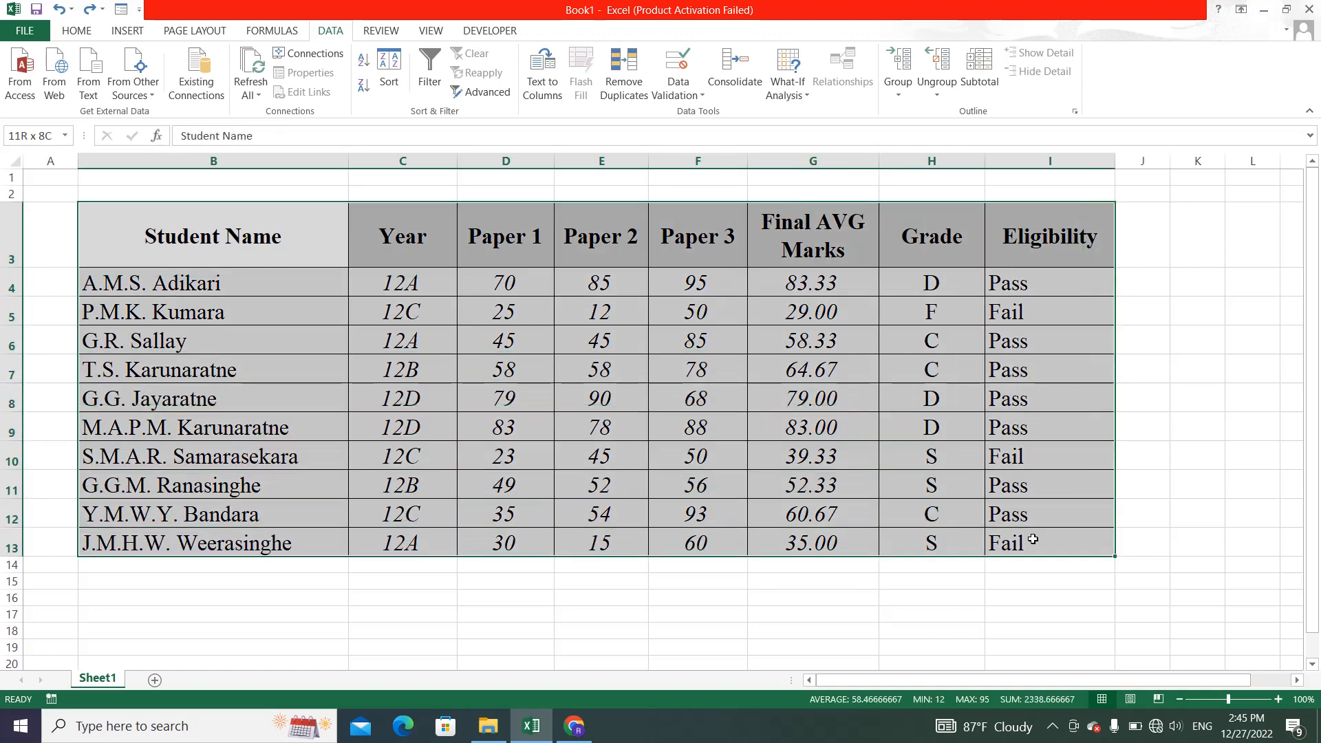
{"action": "left_click", "coordinate": [389, 63]}
{"action": "left_click", "coordinate": [317, 280]}
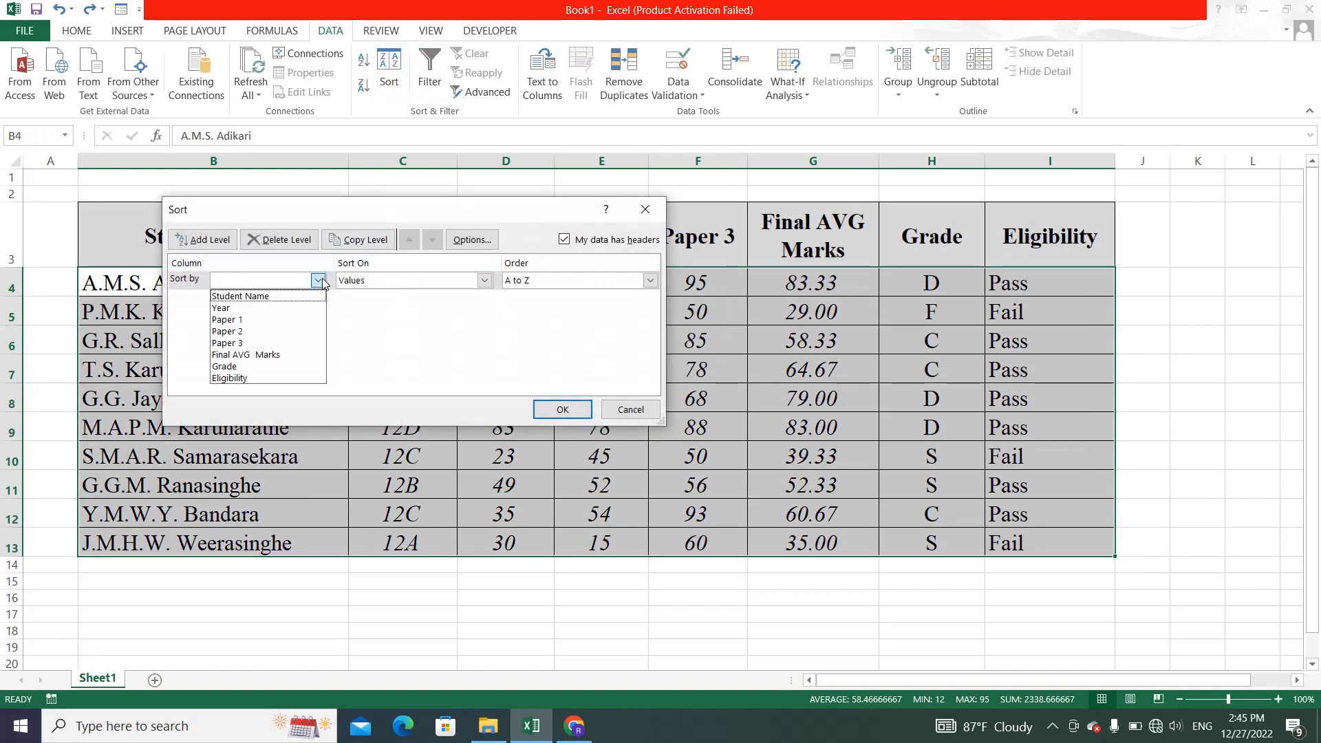
{"action": "left_click", "coordinate": [245, 354]}
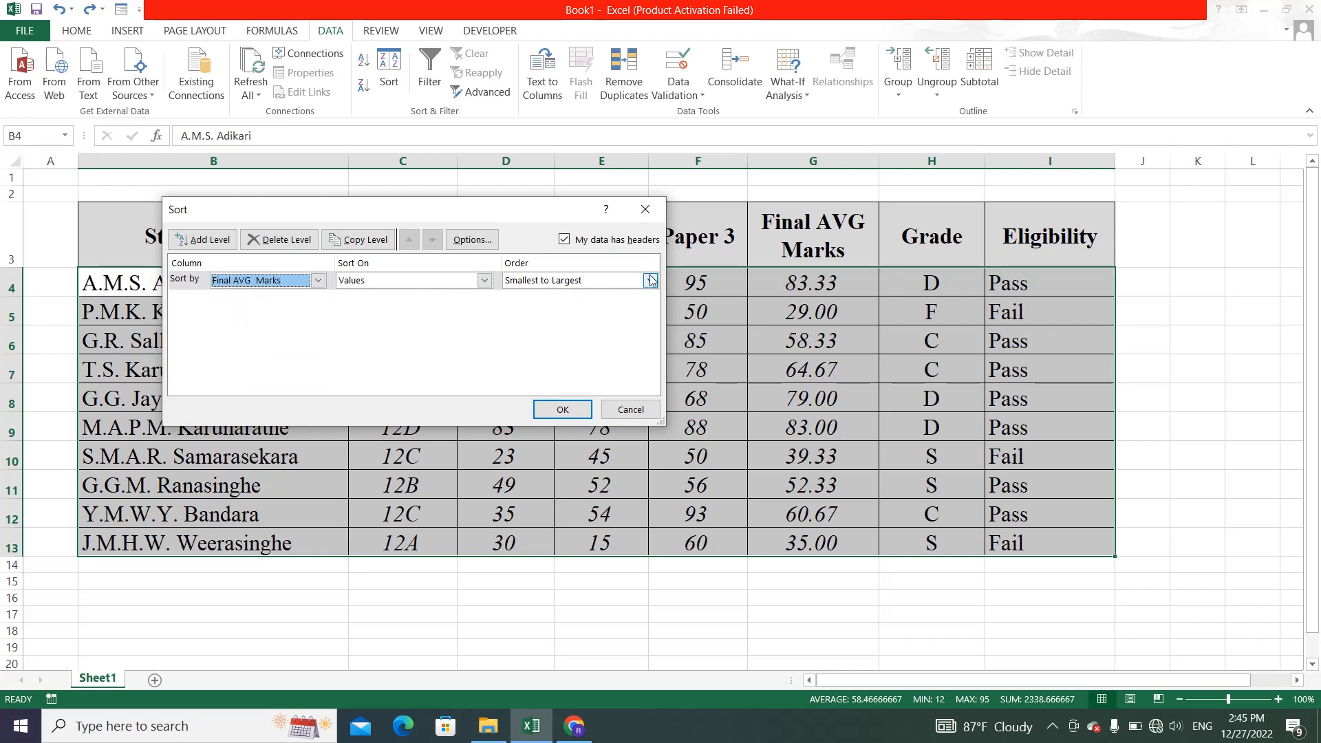
{"action": "left_click", "coordinate": [588, 282]}
{"action": "left_click", "coordinate": [578, 303]}
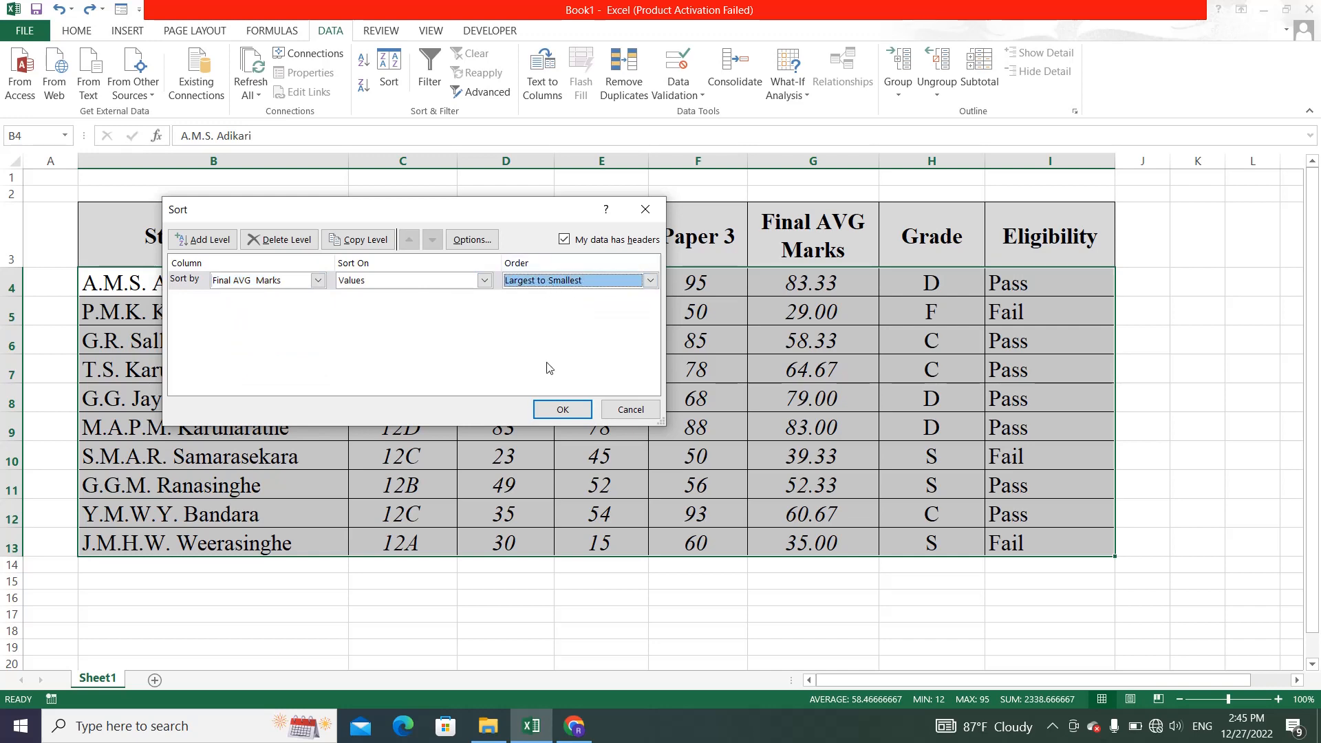
{"action": "left_click", "coordinate": [560, 409]}
{"action": "left_click", "coordinate": [625, 603]}
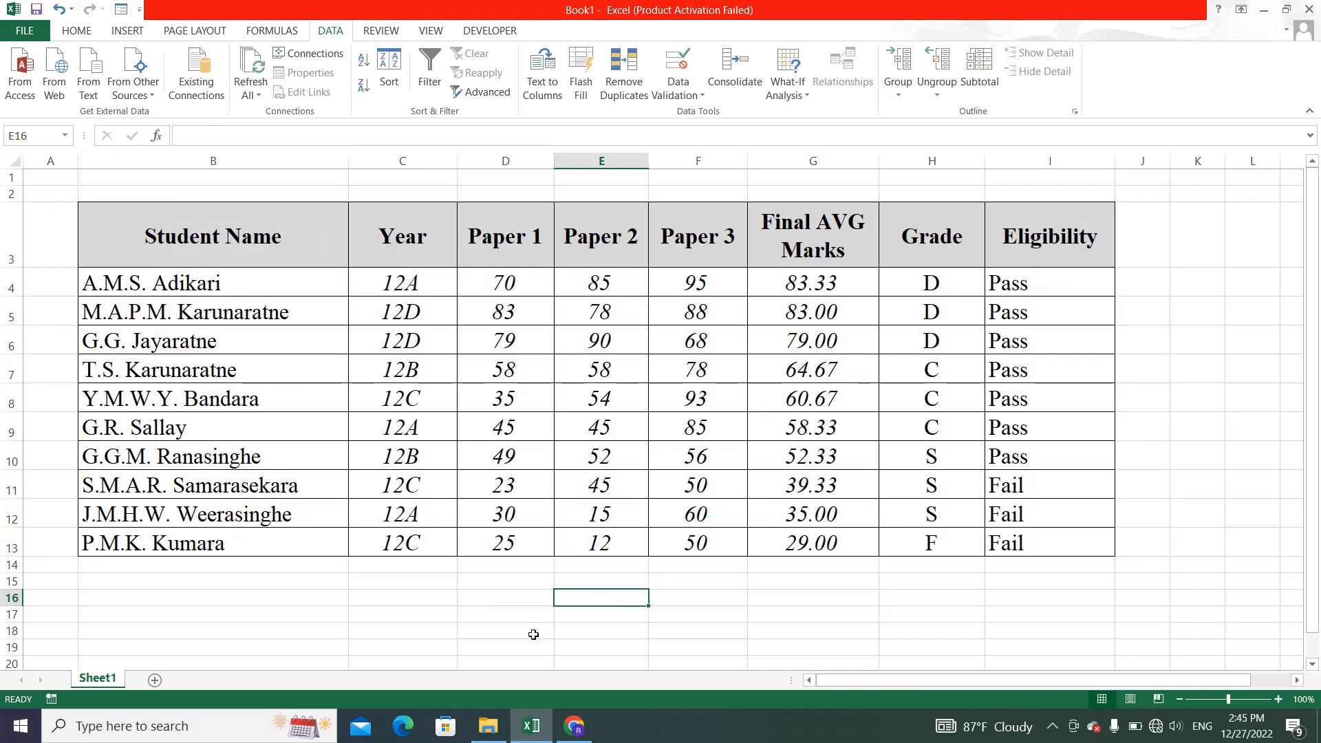
Step: Read task 5 about the marks graph in the project PDF, and return to the sorted table in Excel
{"action": "left_click", "coordinate": [575, 726]}
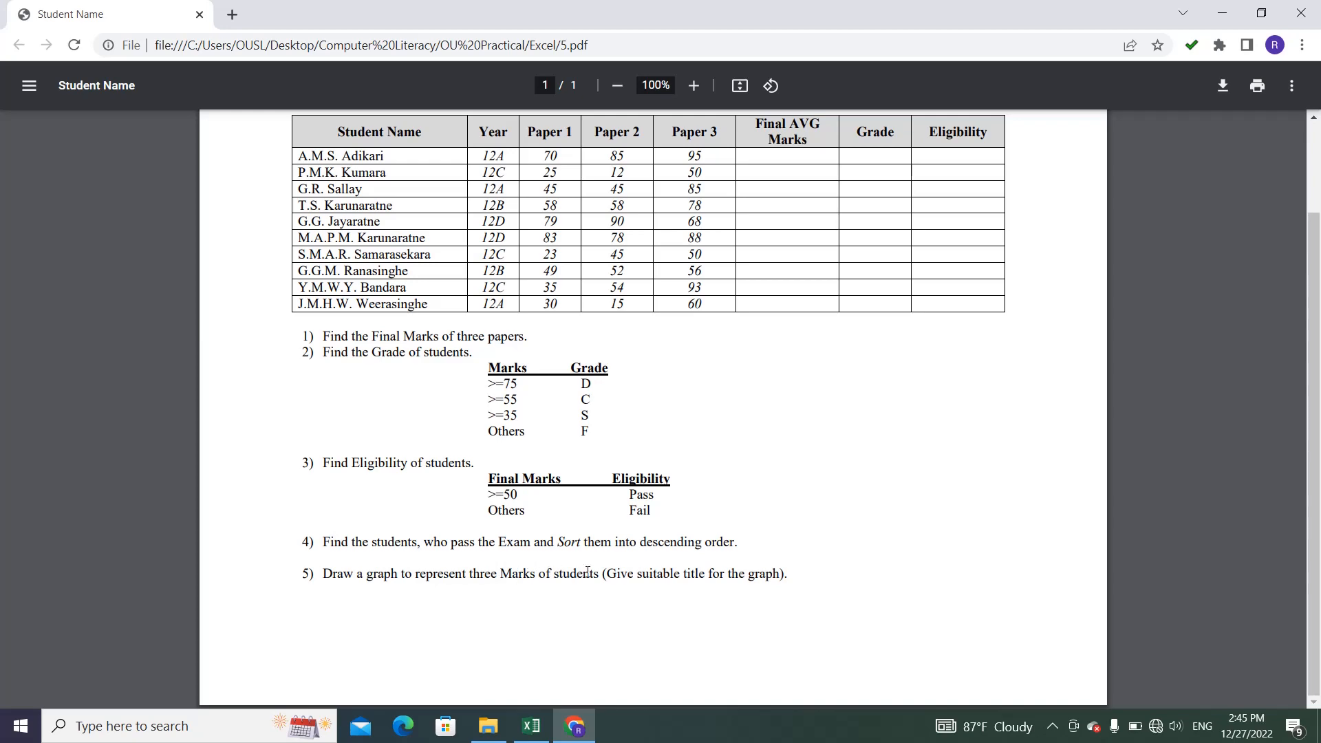
{"action": "left_click", "coordinate": [531, 726]}
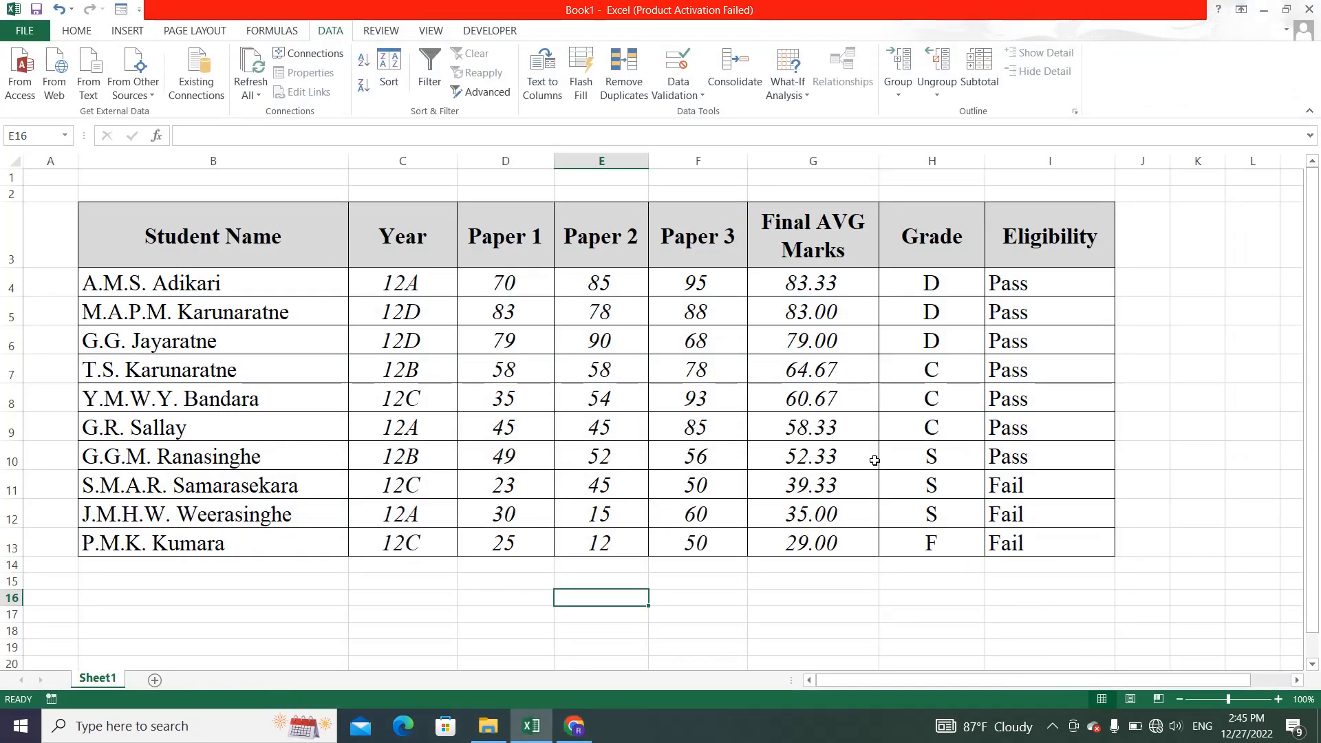
{"action": "left_click", "coordinate": [688, 588]}
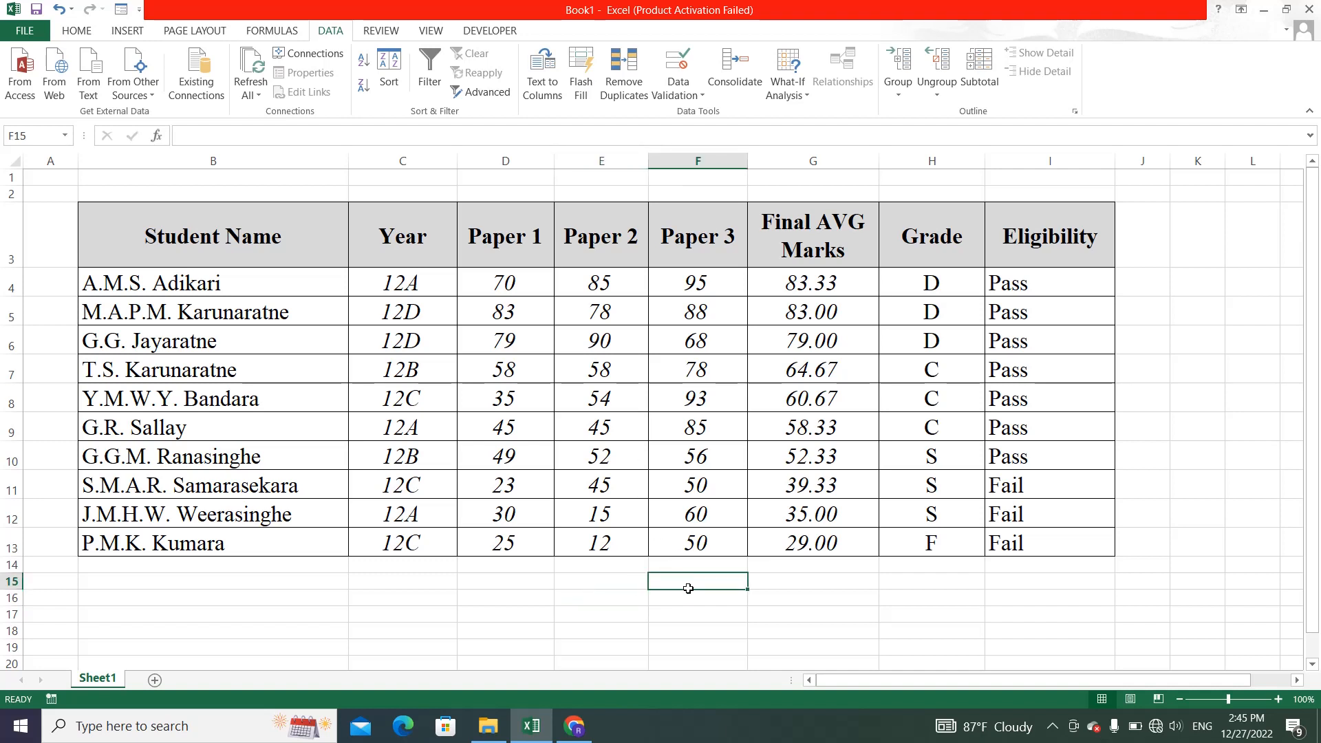
{"action": "left_click", "coordinate": [599, 396]}
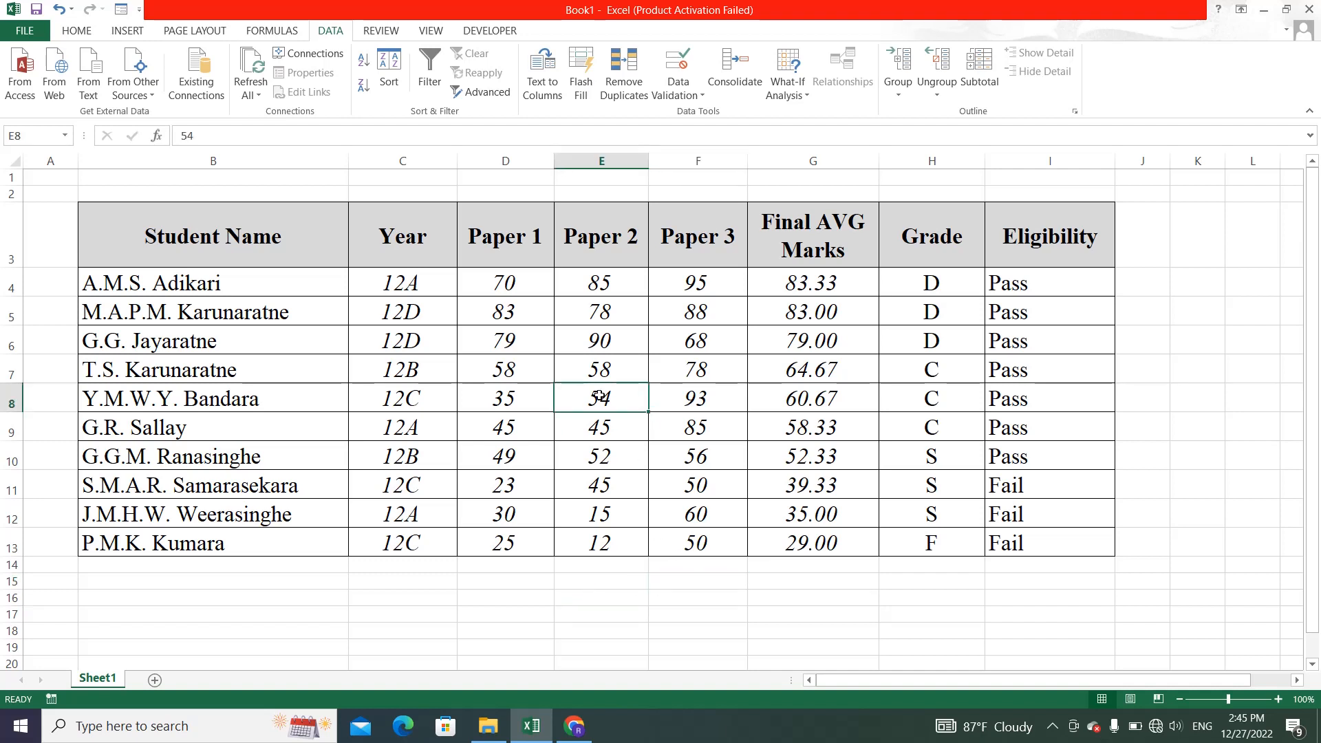
Step: Insert an empty 2-D clustered column chart from a blank cell and move it over columns G to I, starting at row 5
{"action": "left_click", "coordinate": [668, 601]}
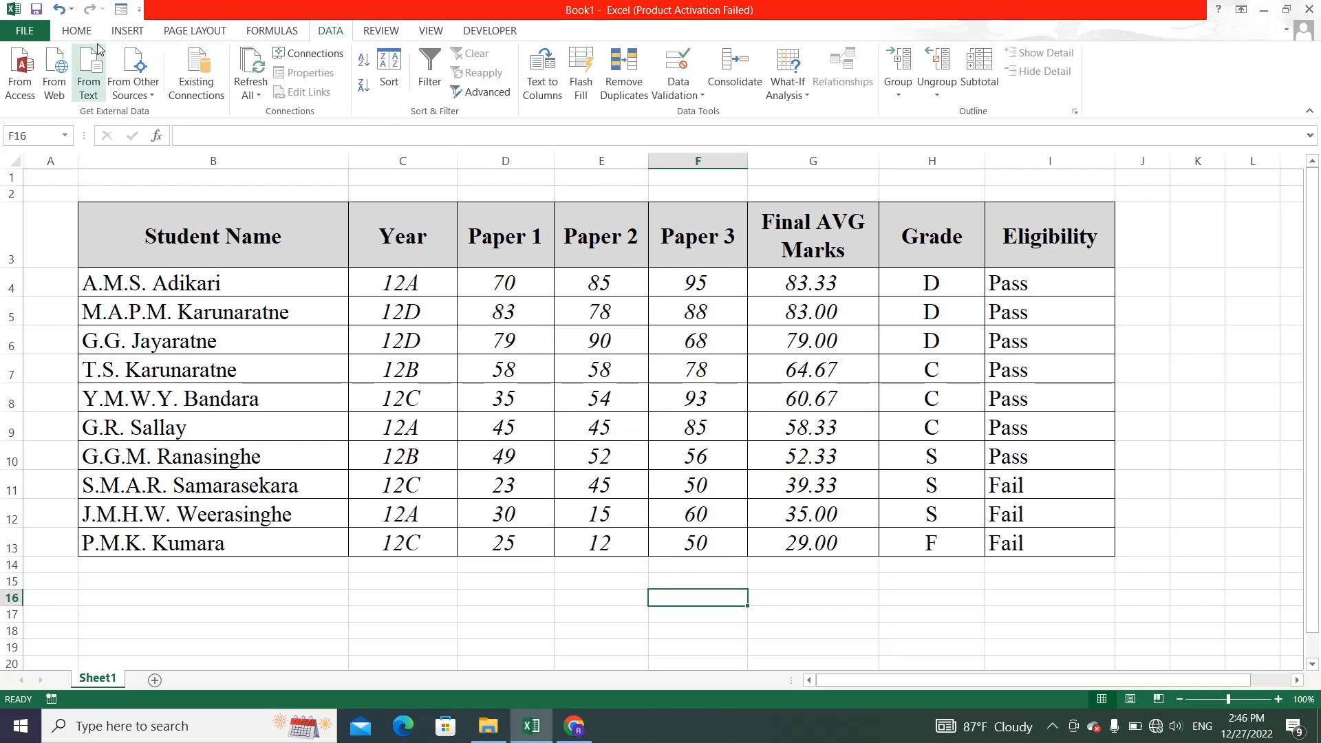
{"action": "left_click", "coordinate": [79, 31]}
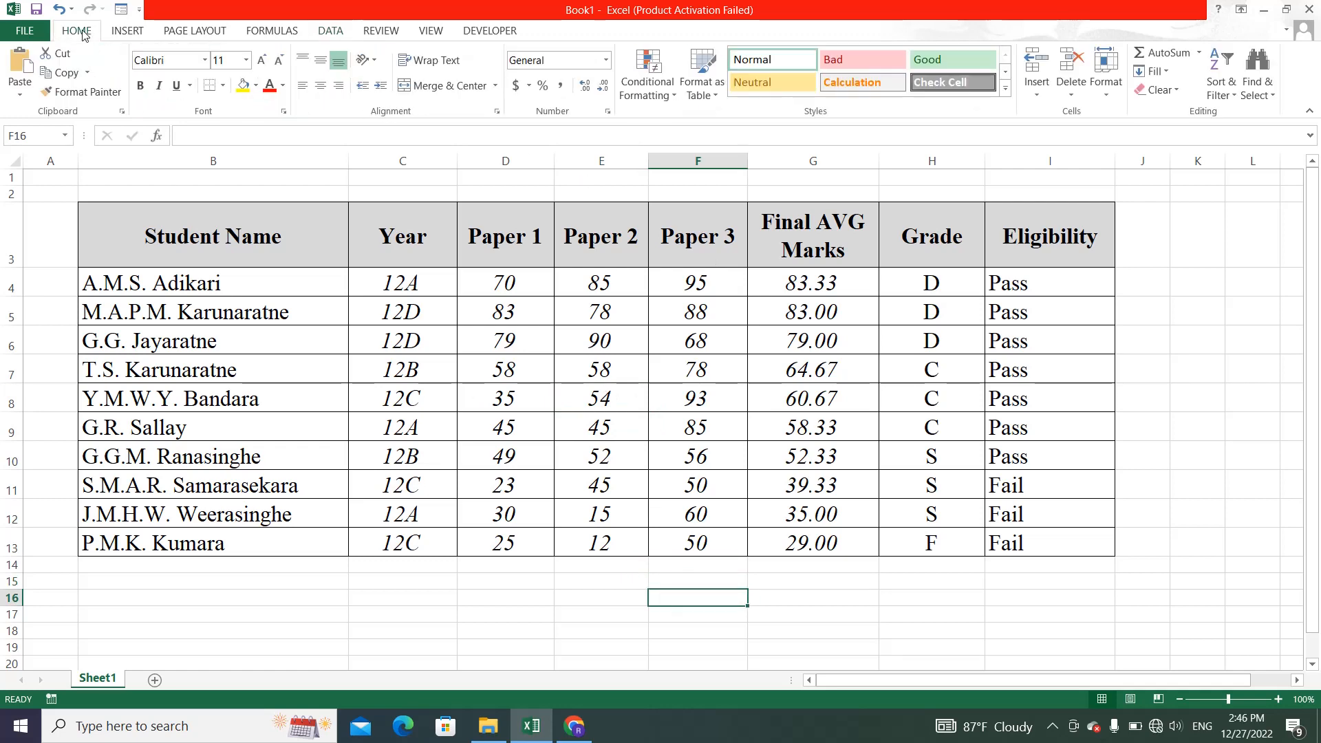
{"action": "left_click", "coordinate": [126, 32]}
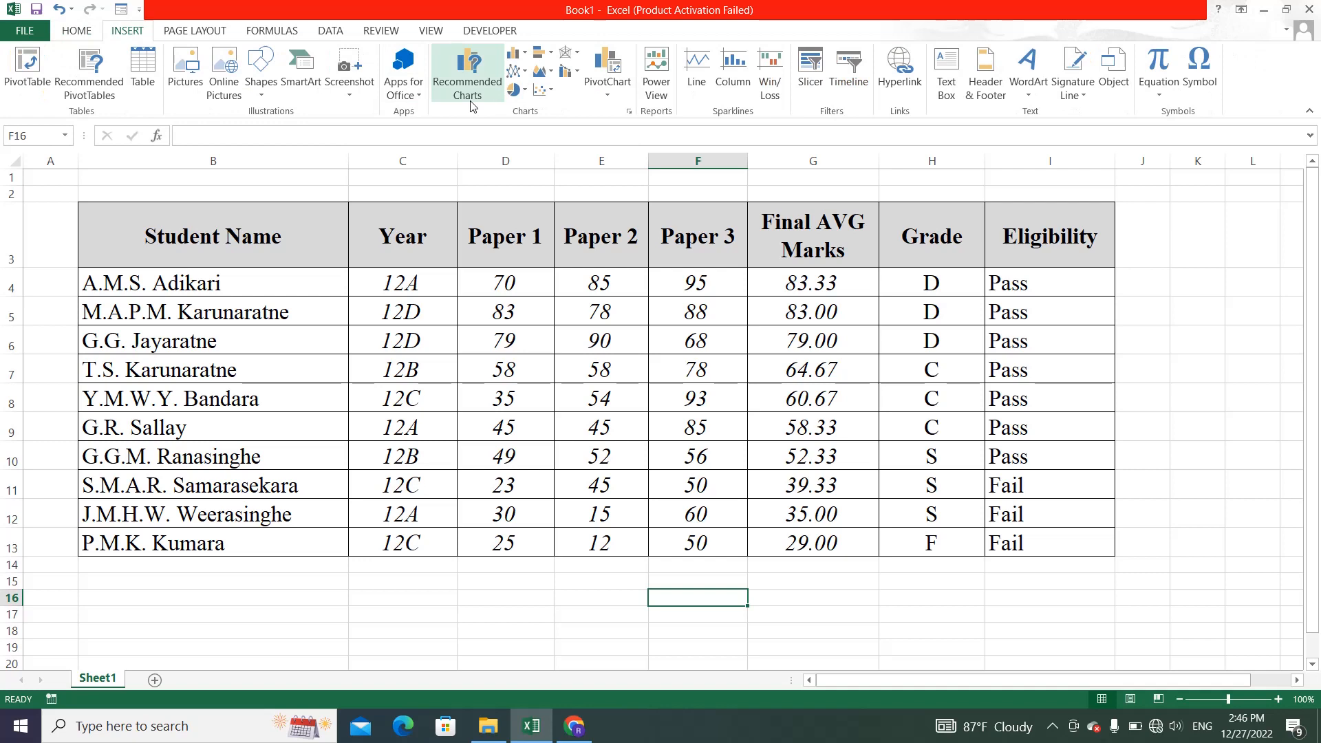
{"action": "left_click", "coordinate": [526, 54]}
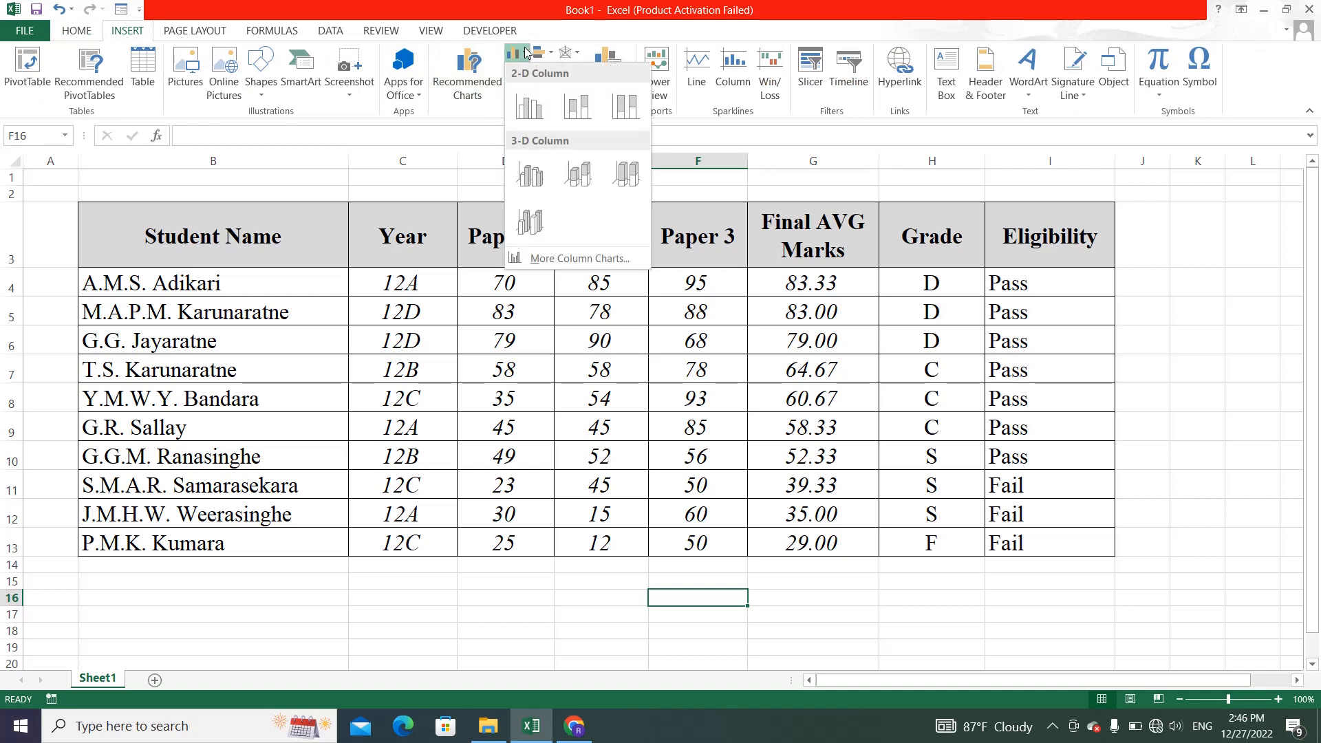
{"action": "left_click", "coordinate": [531, 121]}
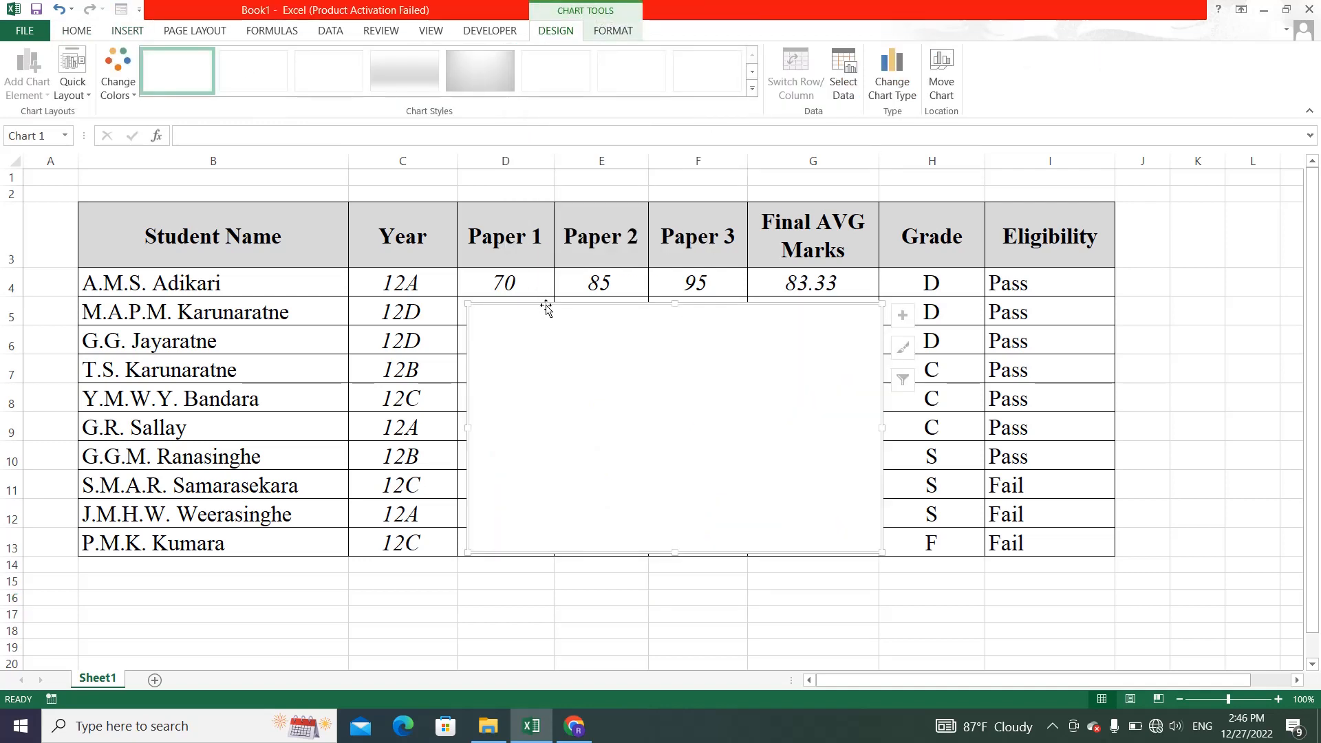
{"action": "left_click_drag", "start_coordinate": [553, 303], "coordinate": [880, 263]}
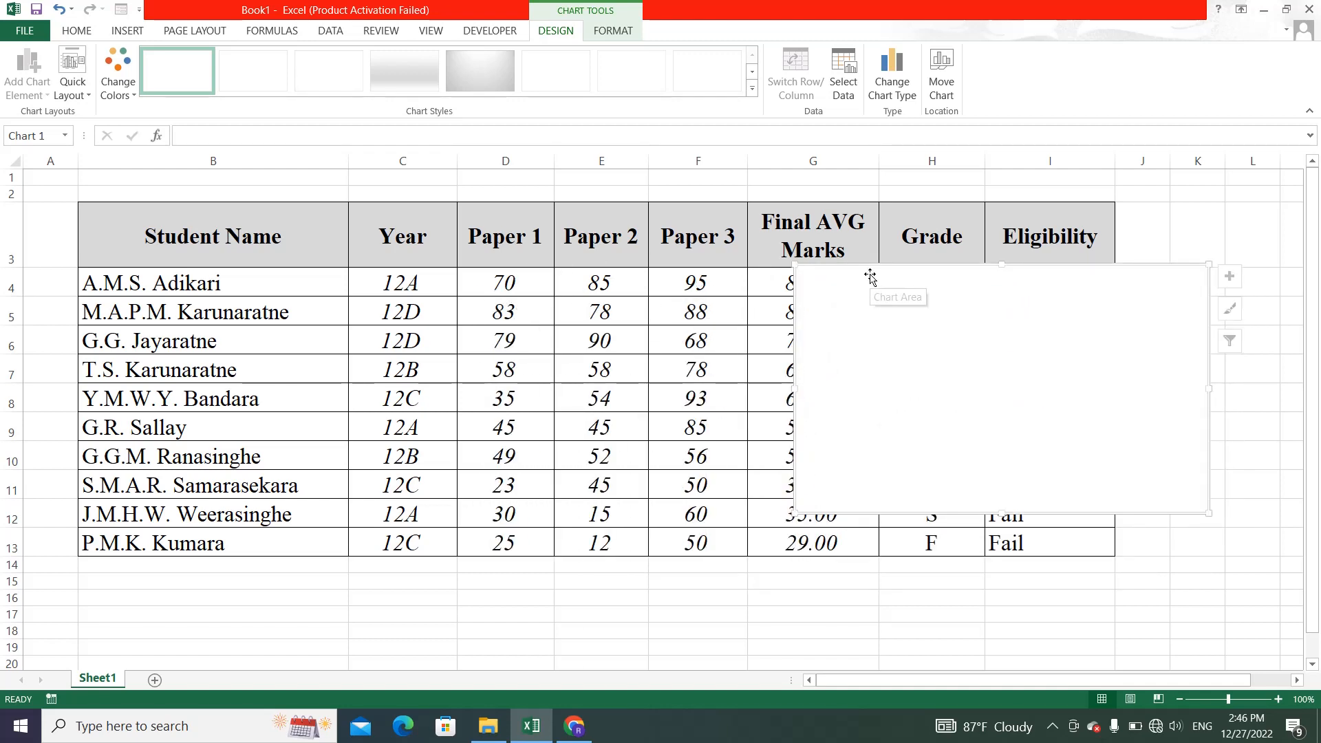
{"action": "left_click_drag", "start_coordinate": [873, 271], "coordinate": [830, 282]}
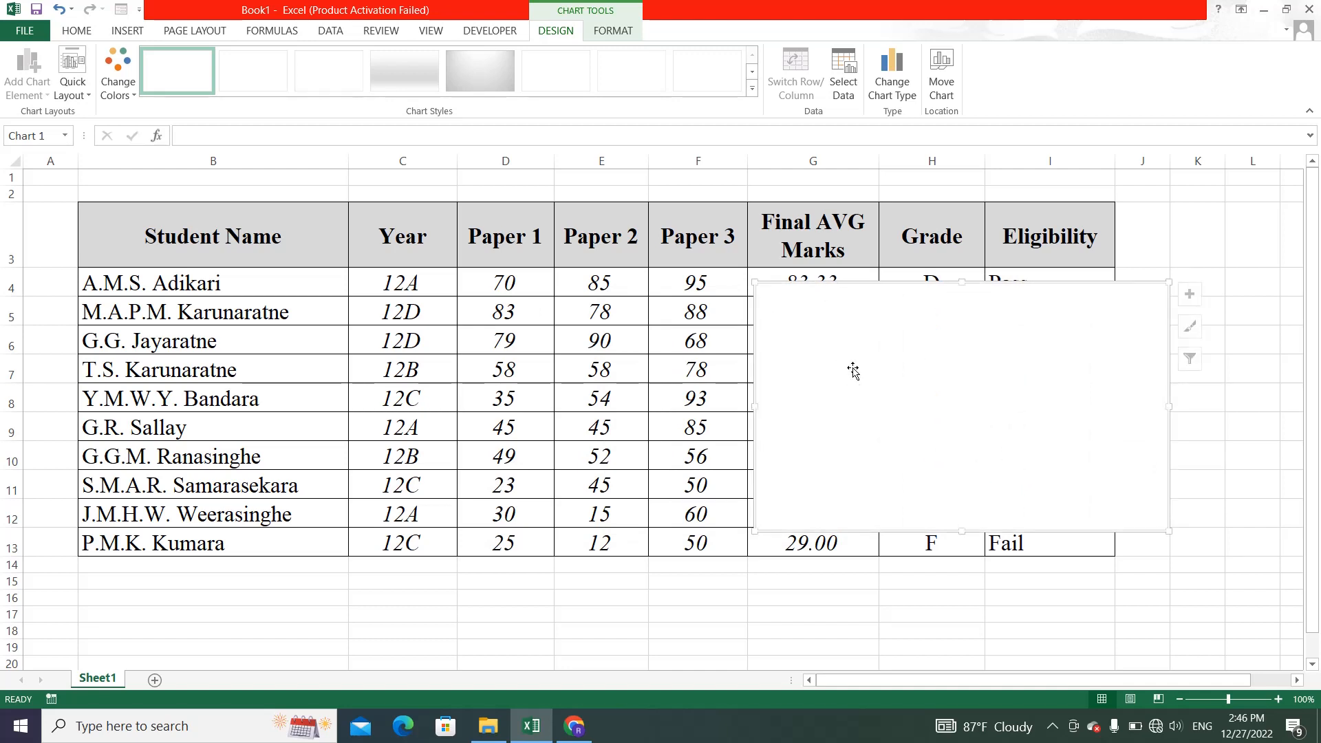
{"action": "mouse_move", "coordinate": [852, 372]}
{"action": "left_mouse_down"}
{"action": "mouse_move", "coordinate": [734, 424]}
{"action": "mouse_move", "coordinate": [840, 386]}
{"action": "left_mouse_up"}
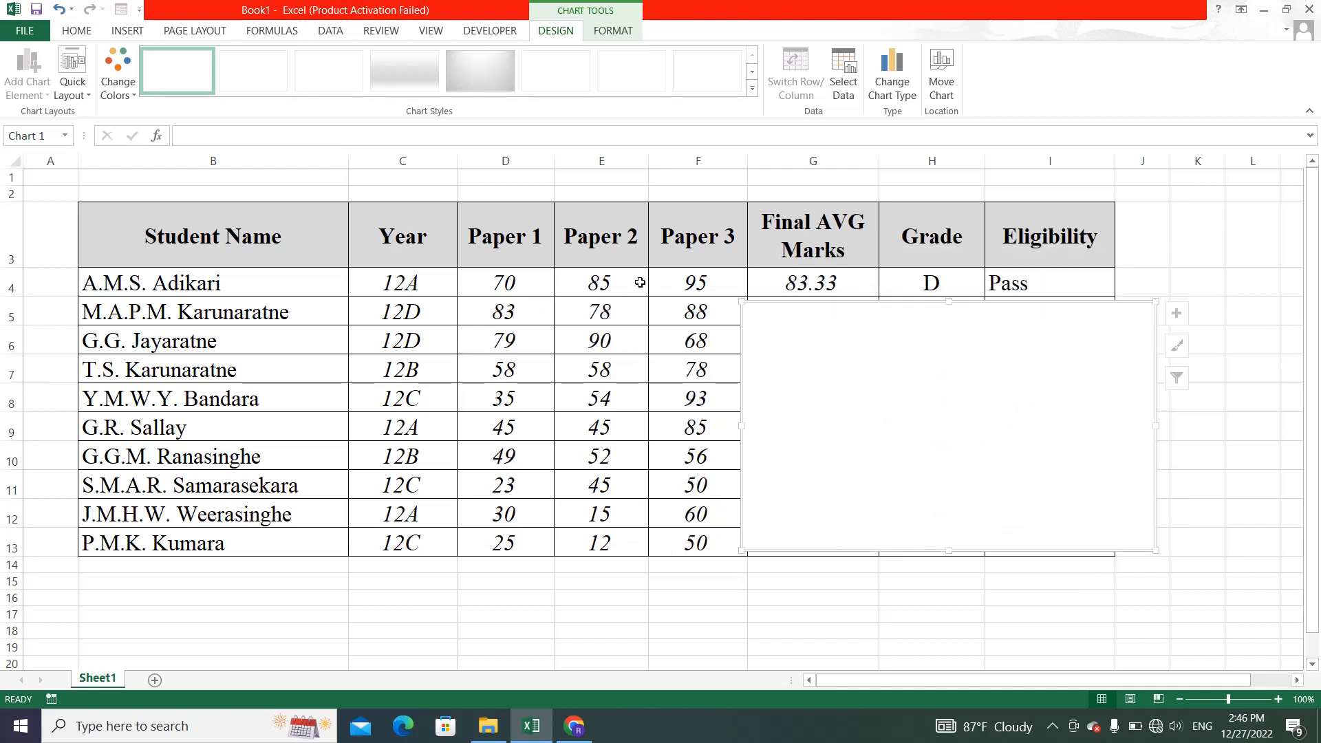
Step: Add a data series to the empty chart, named from cell D3 (Paper 1) with values from D4:D13
{"action": "left_click", "coordinate": [843, 72]}
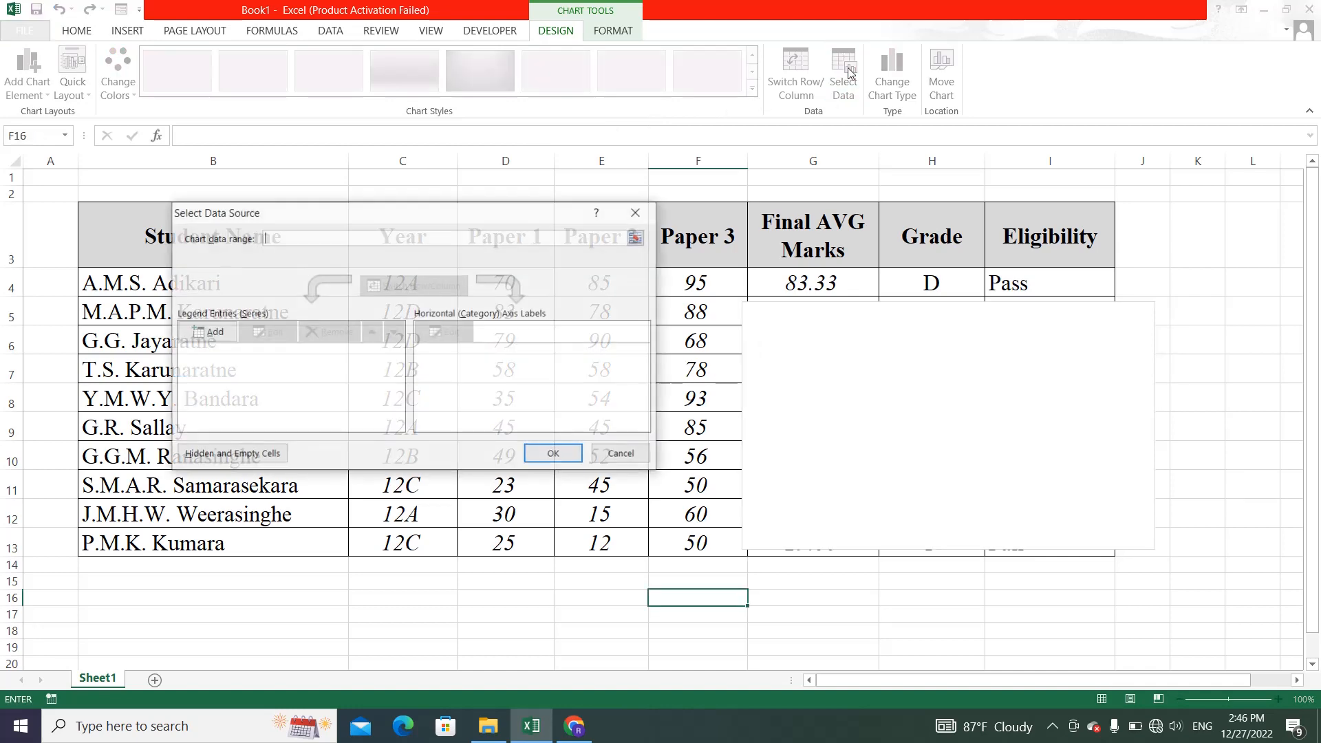
{"action": "left_click", "coordinate": [220, 340]}
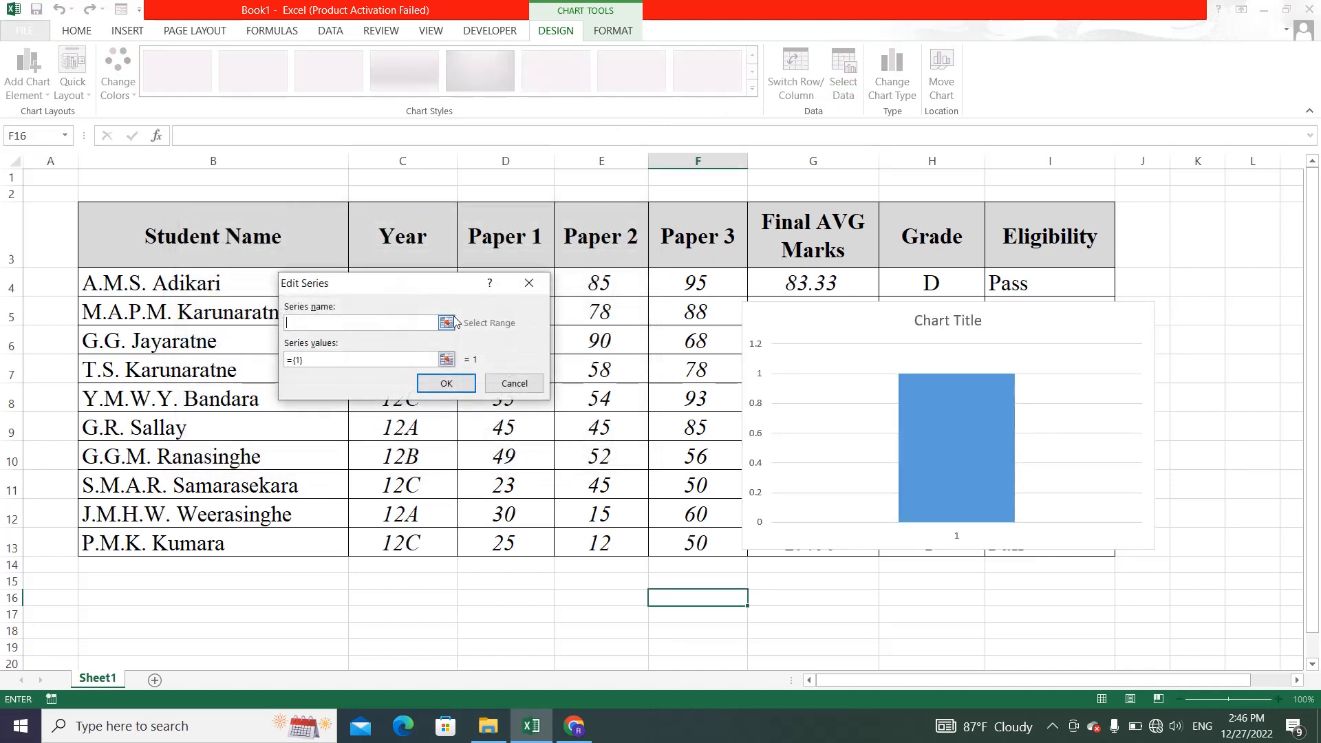
{"action": "left_click", "coordinate": [447, 324]}
{"action": "left_click", "coordinate": [481, 256]}
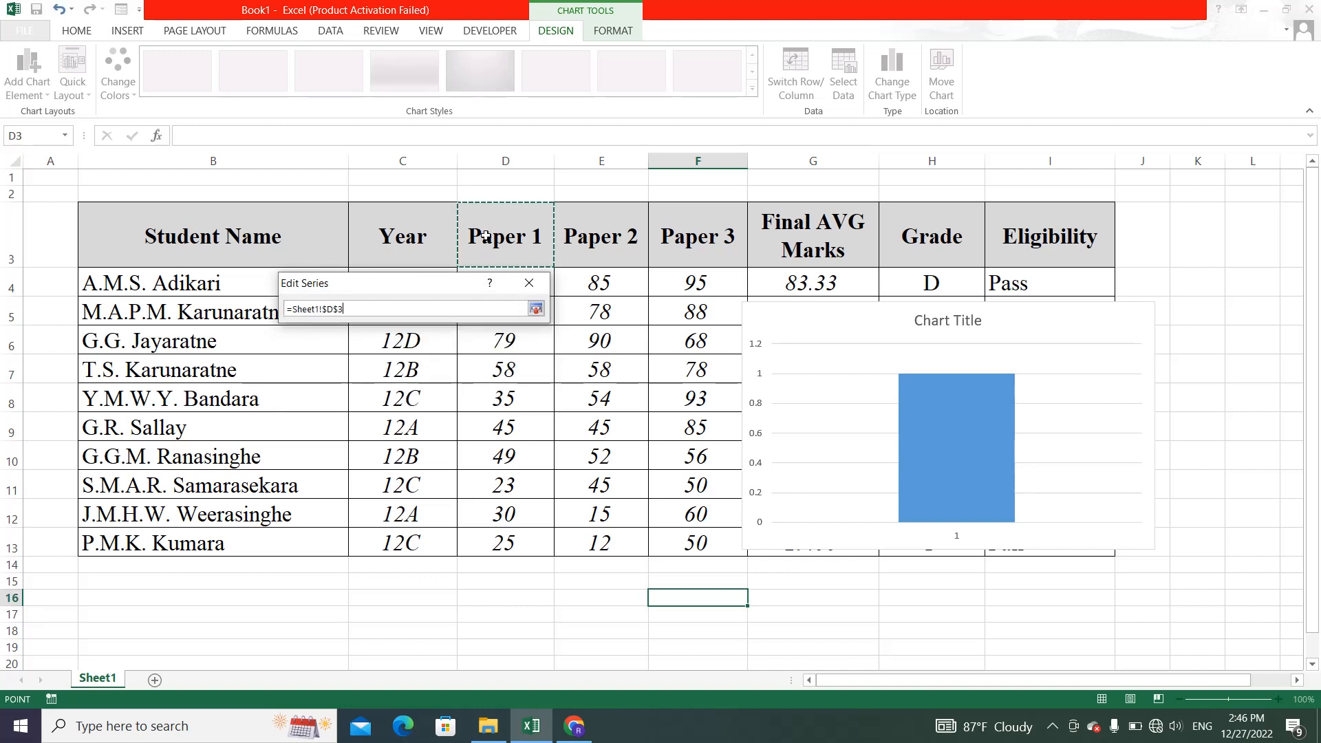
{"action": "left_click", "coordinate": [536, 283]}
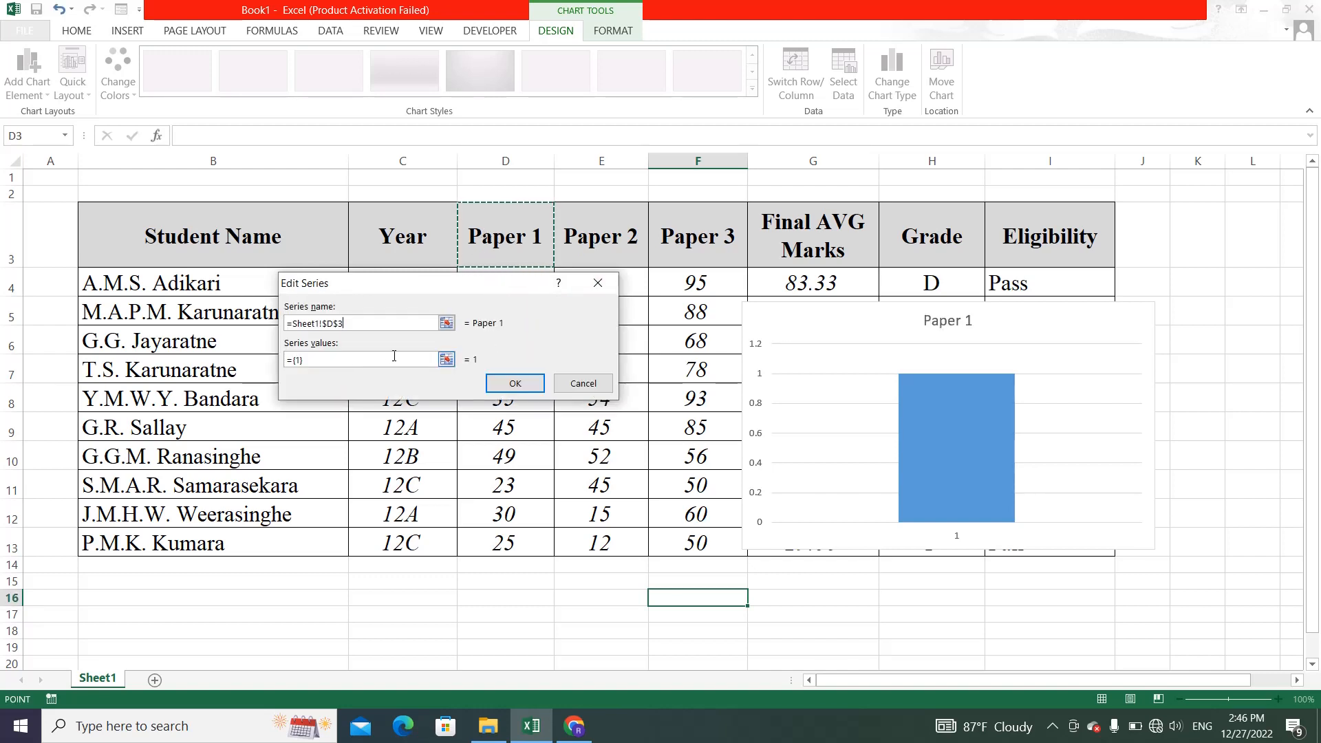
{"action": "left_click", "coordinate": [447, 359]}
{"action": "left_click_drag", "start_coordinate": [498, 286], "coordinate": [447, 335]}
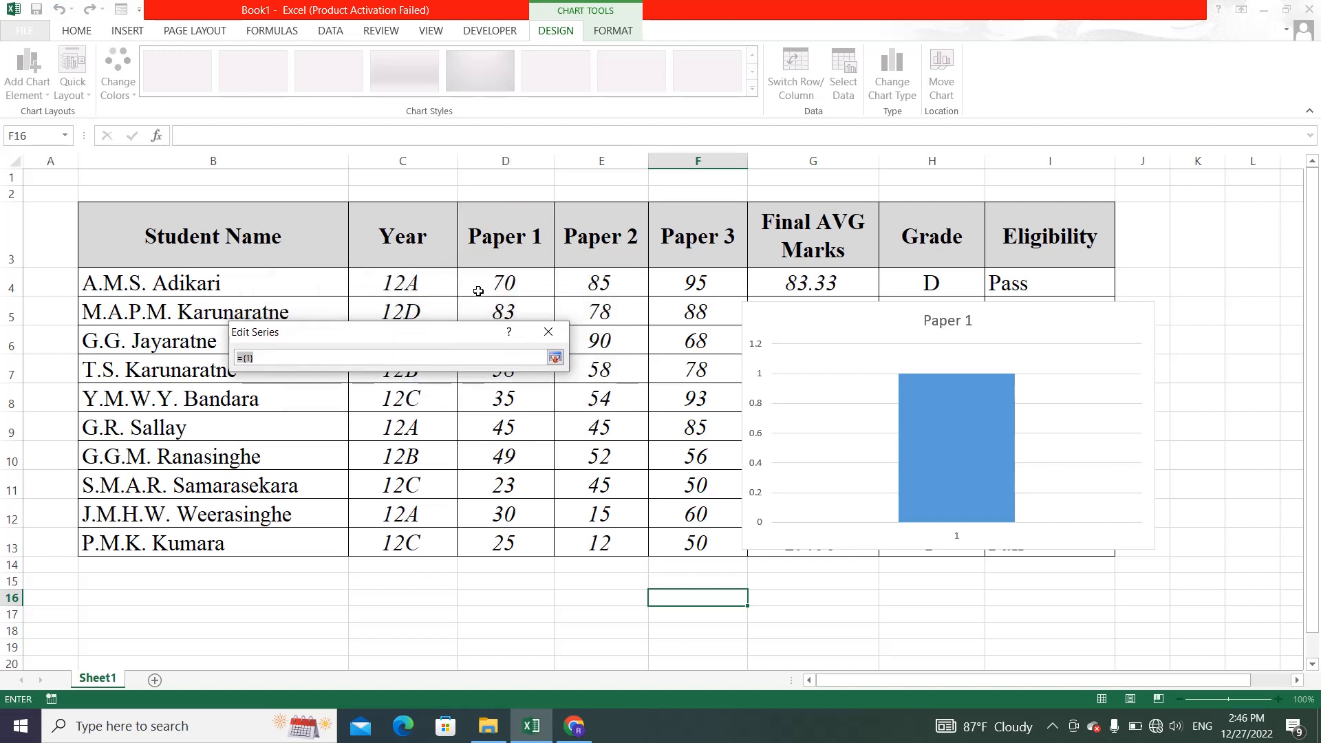
{"action": "left_click_drag", "start_coordinate": [479, 287], "coordinate": [481, 544]}
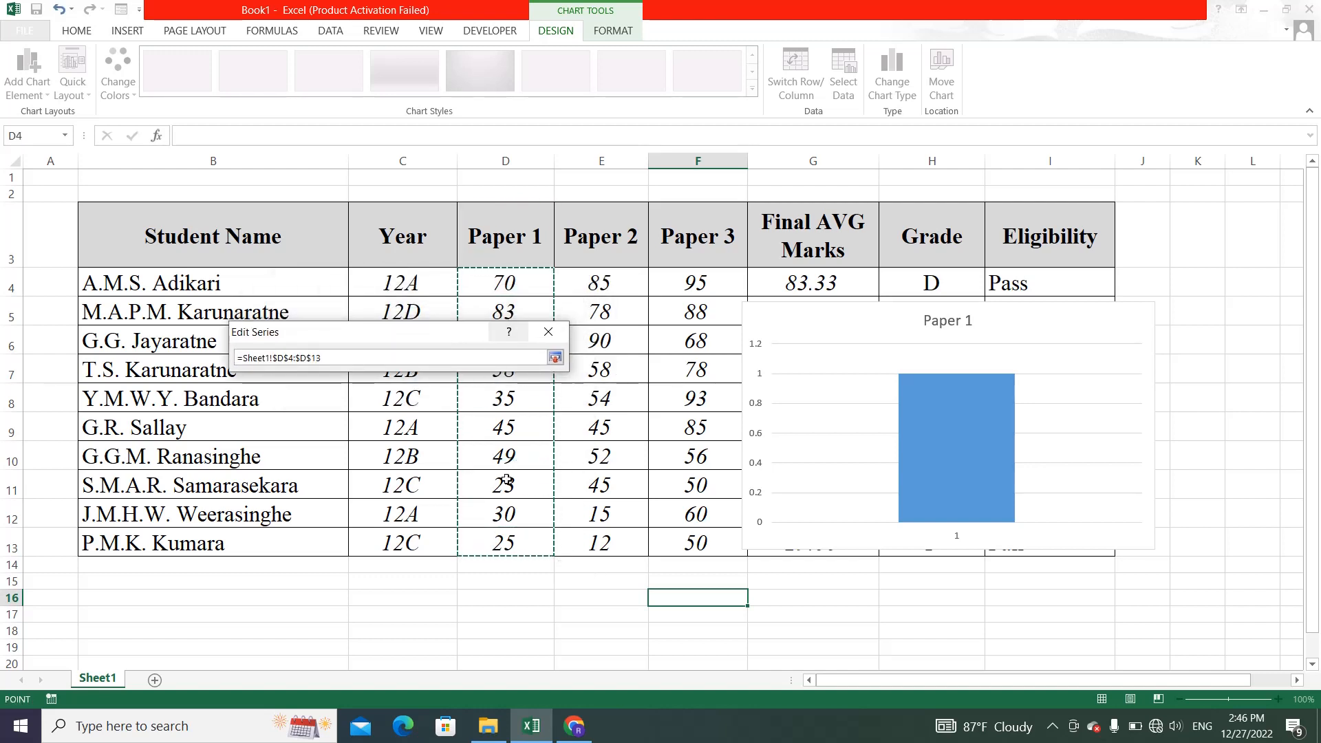
{"action": "left_click", "coordinate": [554, 357]}
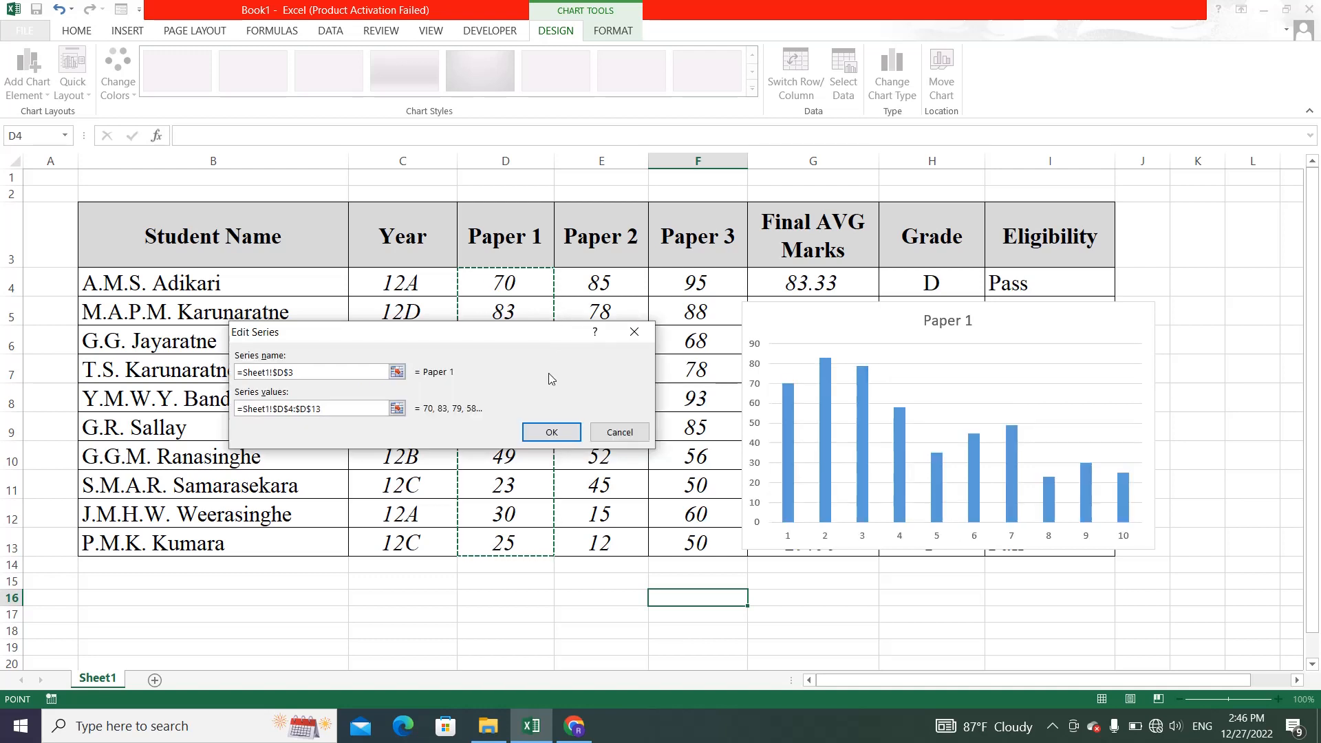
{"action": "left_click", "coordinate": [554, 433]}
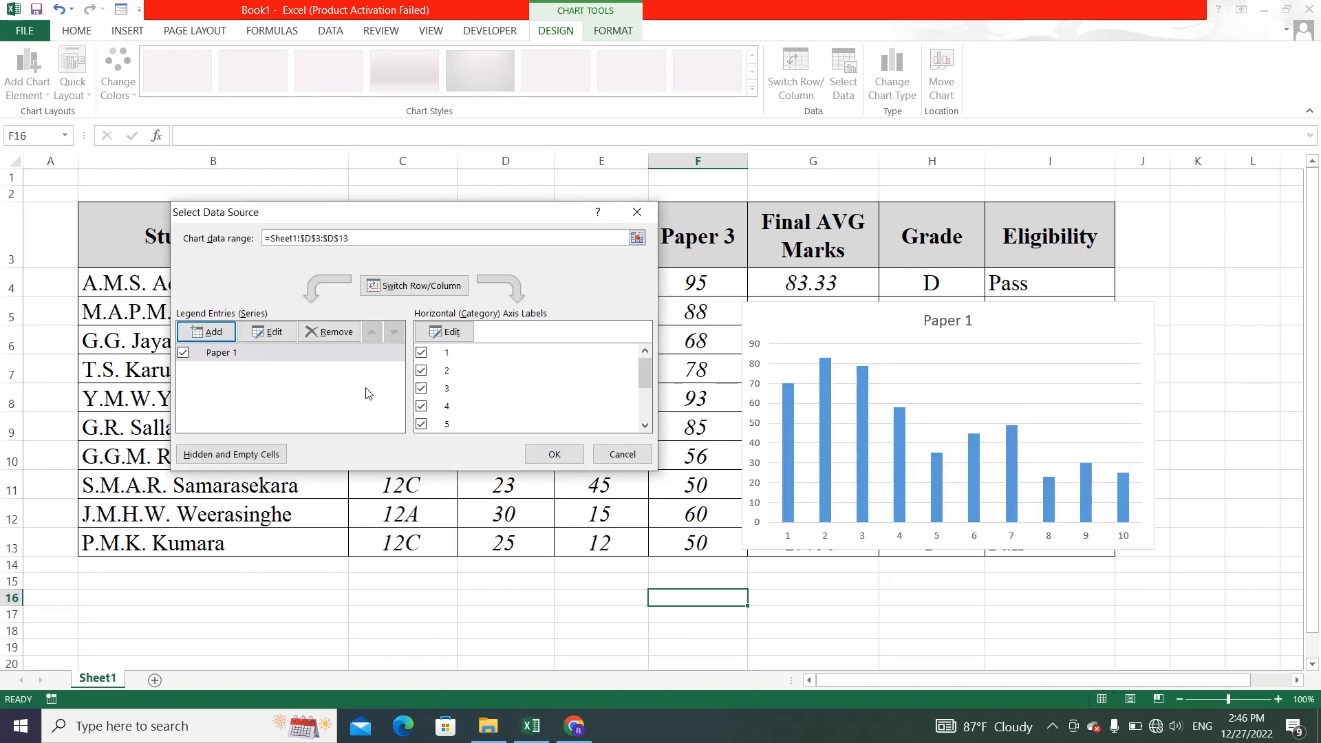
Step: Add a second chart series named from cell E3 (Paper 2) with values from E4:E13
{"action": "left_click", "coordinate": [214, 332]}
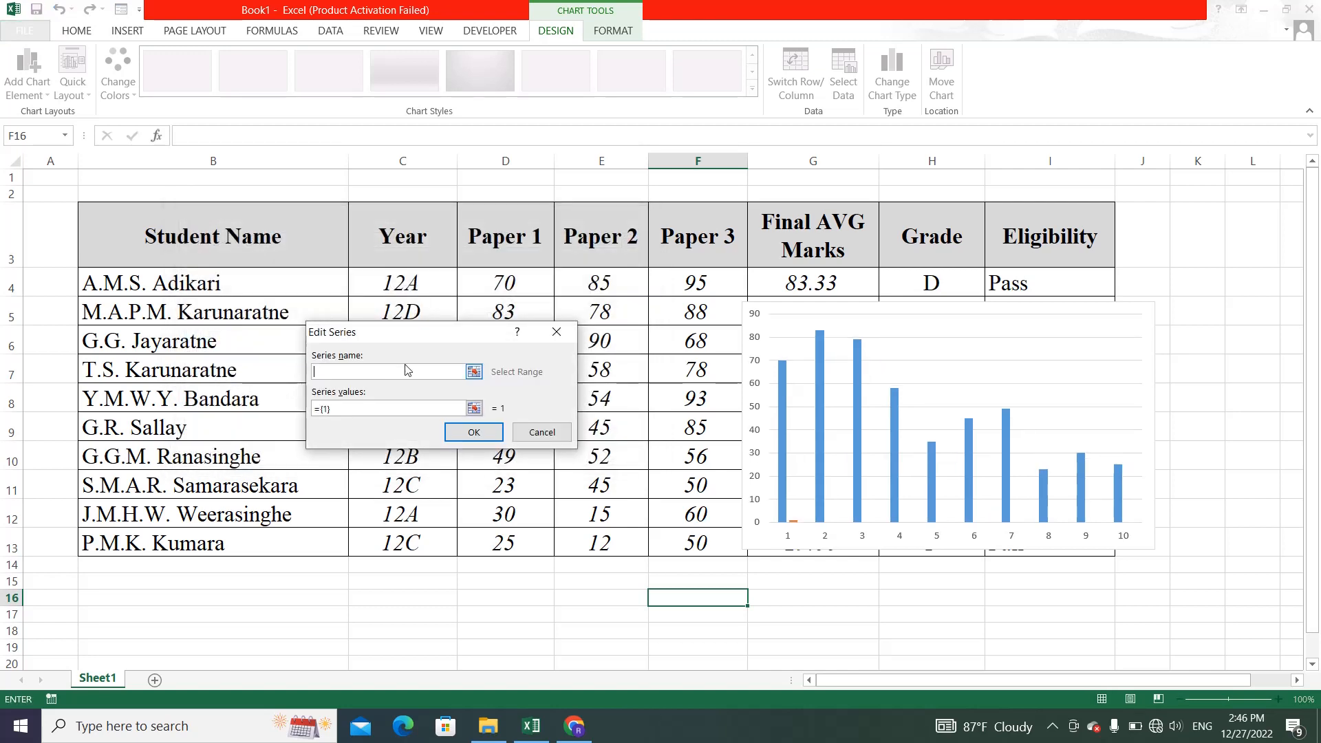
{"action": "left_click", "coordinate": [474, 372]}
{"action": "left_click", "coordinate": [559, 266]}
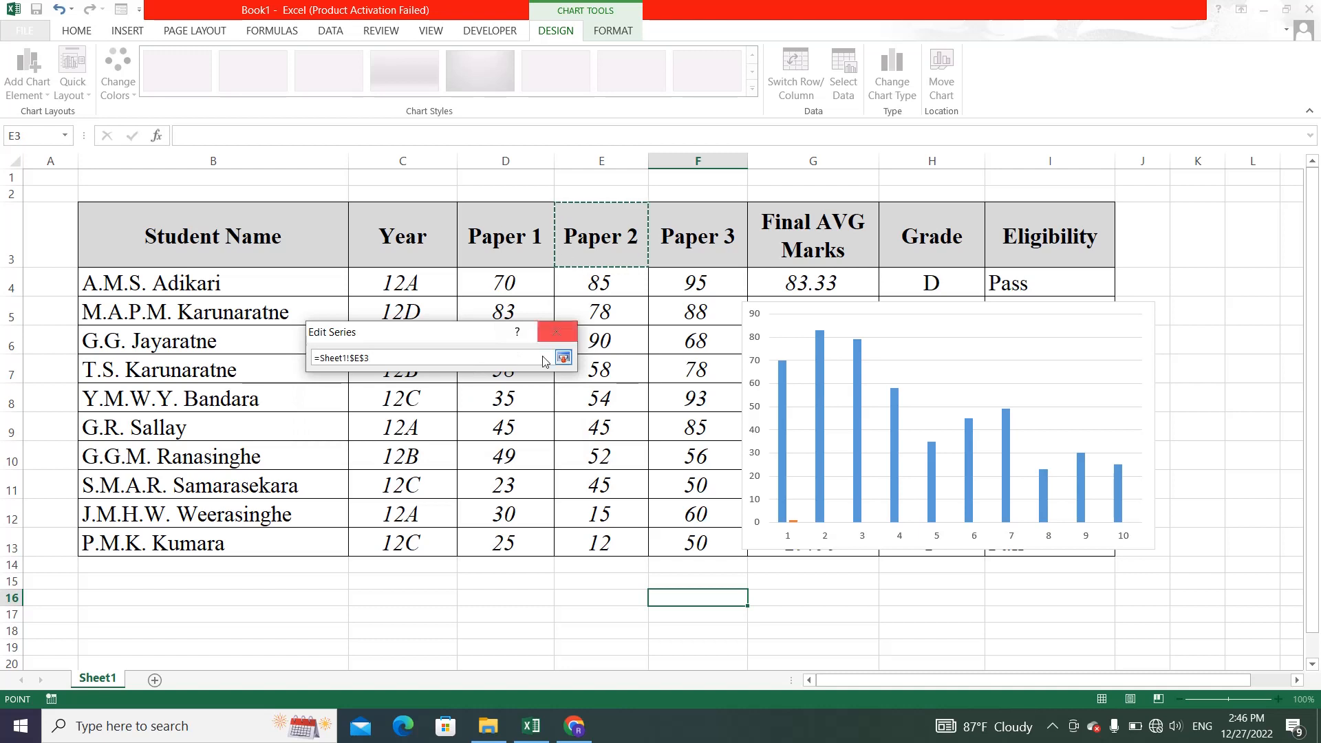
{"action": "left_click", "coordinate": [563, 358]}
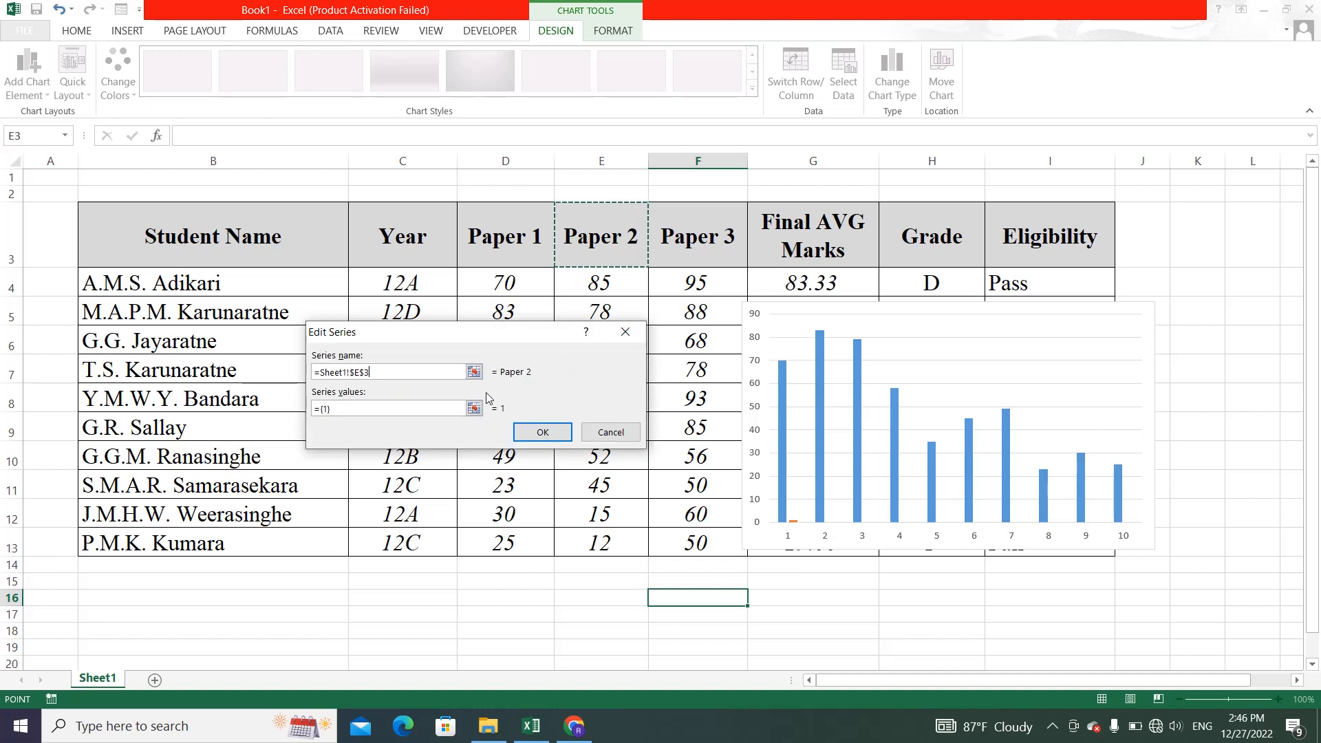
{"action": "left_click", "coordinate": [475, 416]}
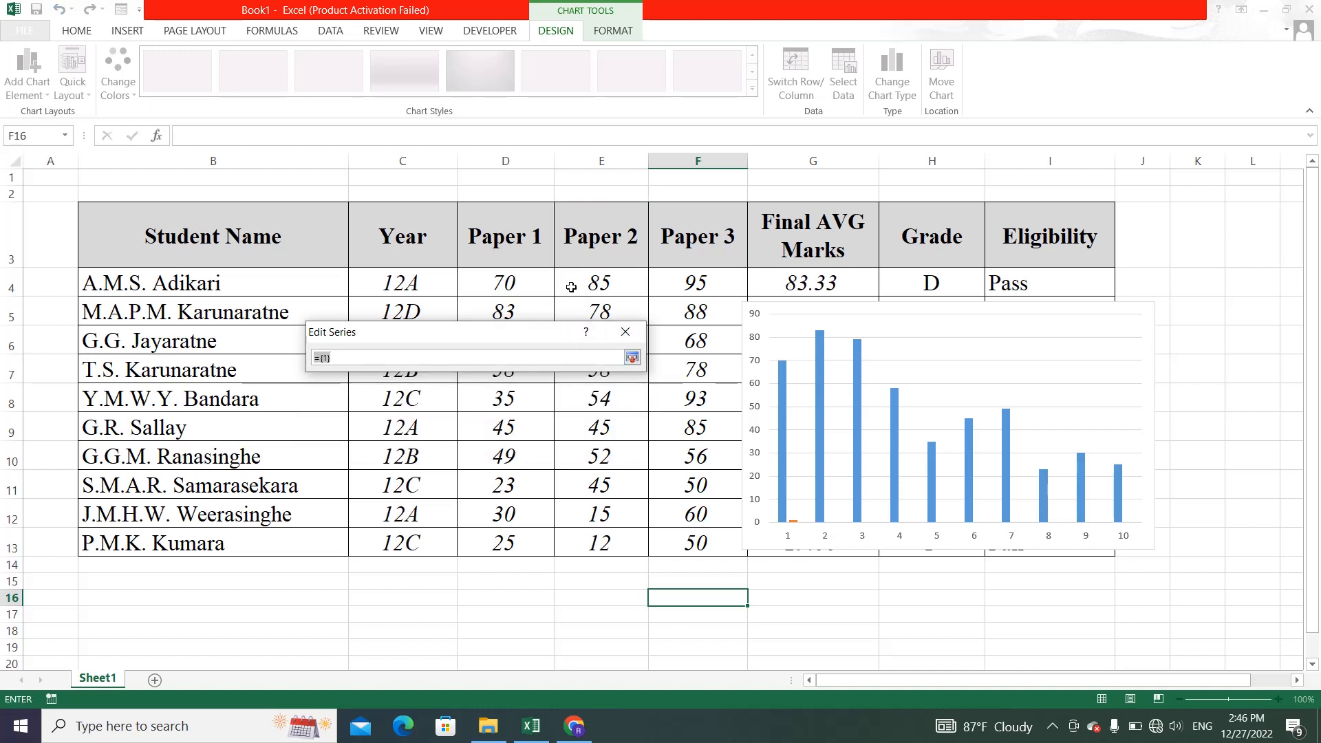
{"action": "left_click_drag", "start_coordinate": [568, 287], "coordinate": [586, 538]}
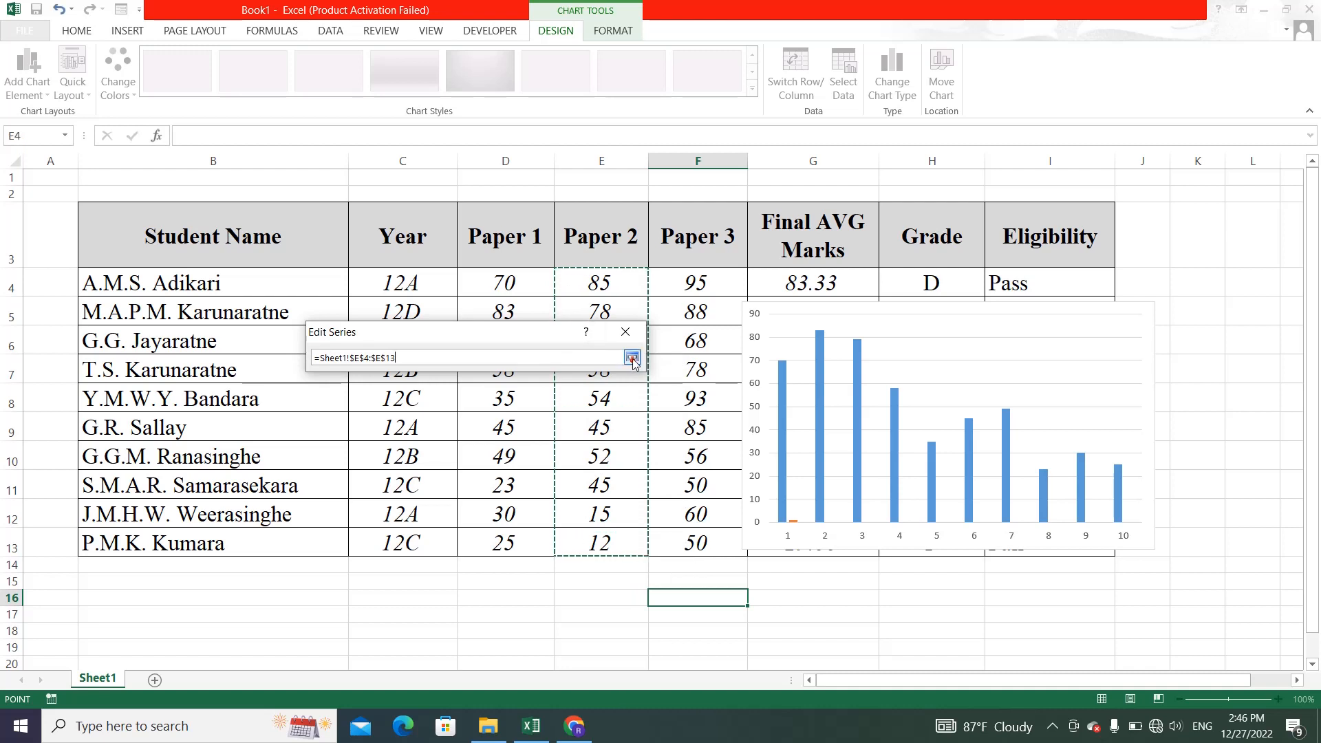
{"action": "left_click", "coordinate": [632, 357]}
{"action": "left_click", "coordinate": [619, 434]}
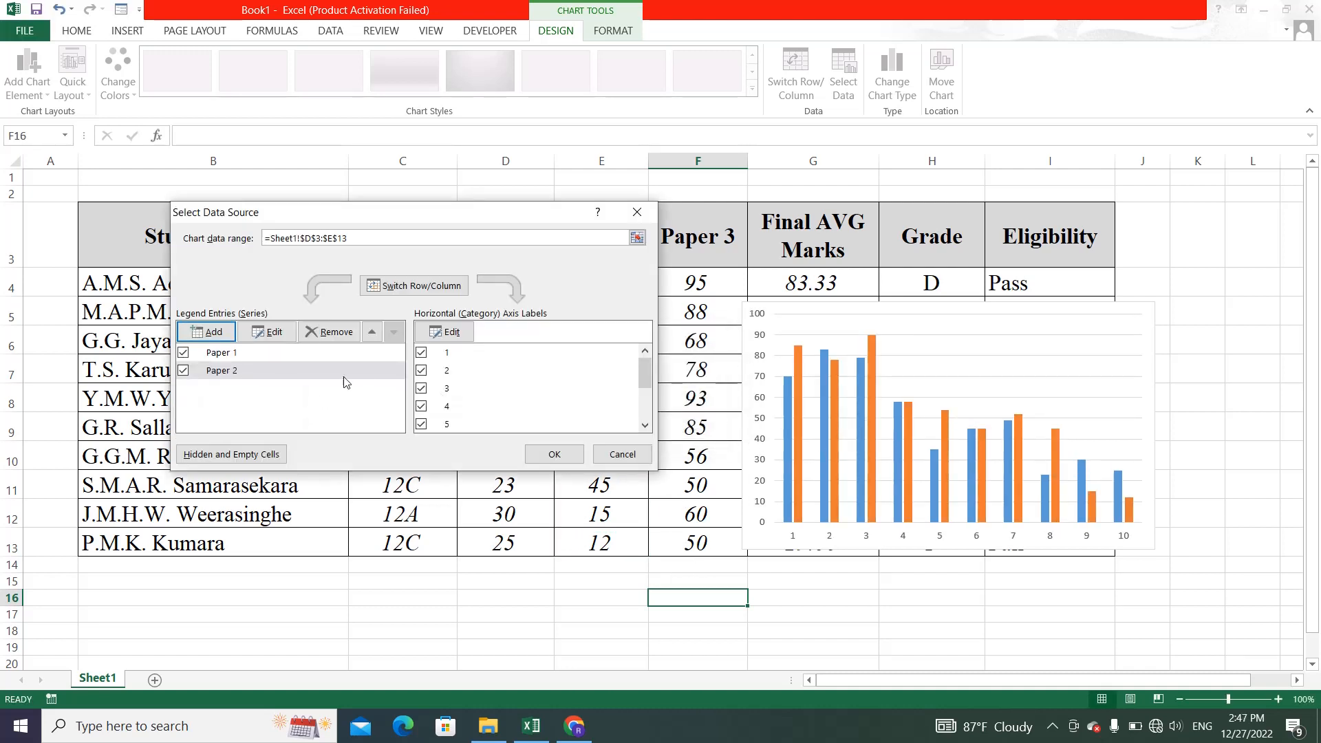
Step: Add a third chart series named from cell F3 (Paper 3) with values from F4:F13
{"action": "left_click", "coordinate": [219, 334]}
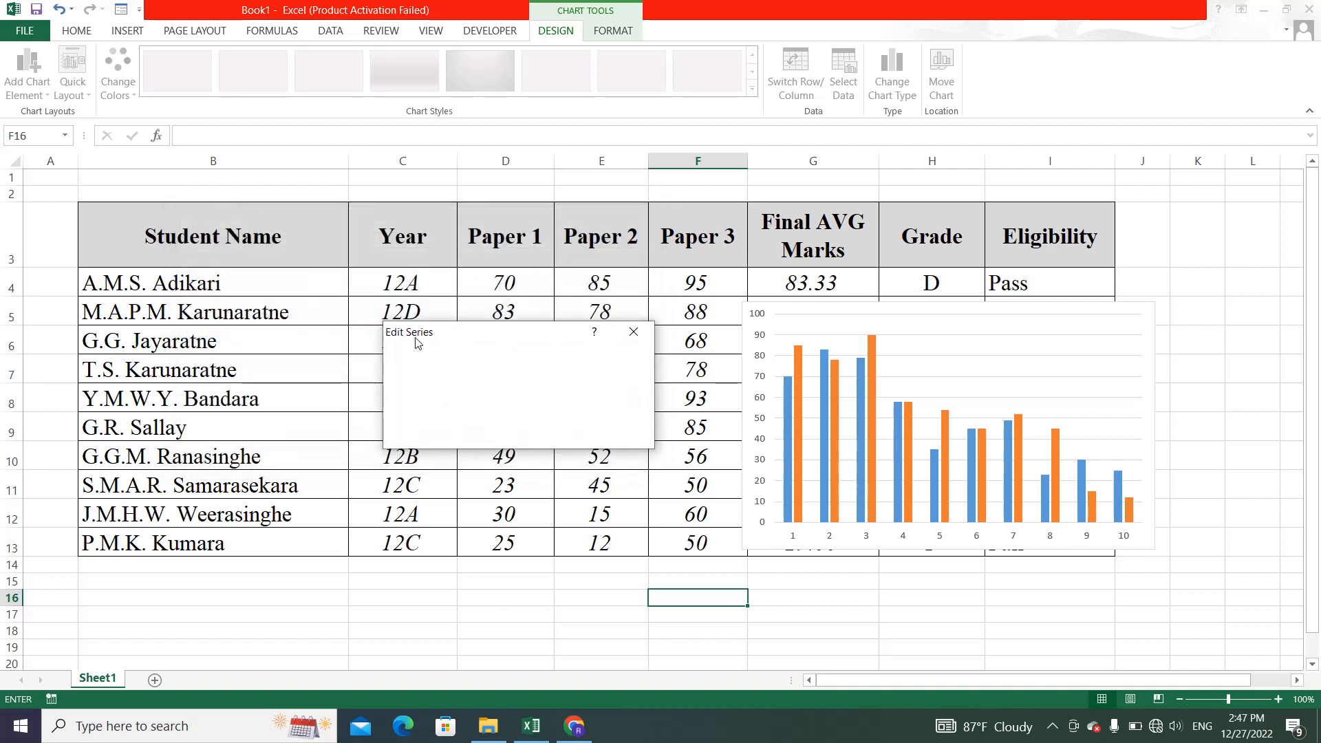
{"action": "left_click", "coordinate": [551, 373]}
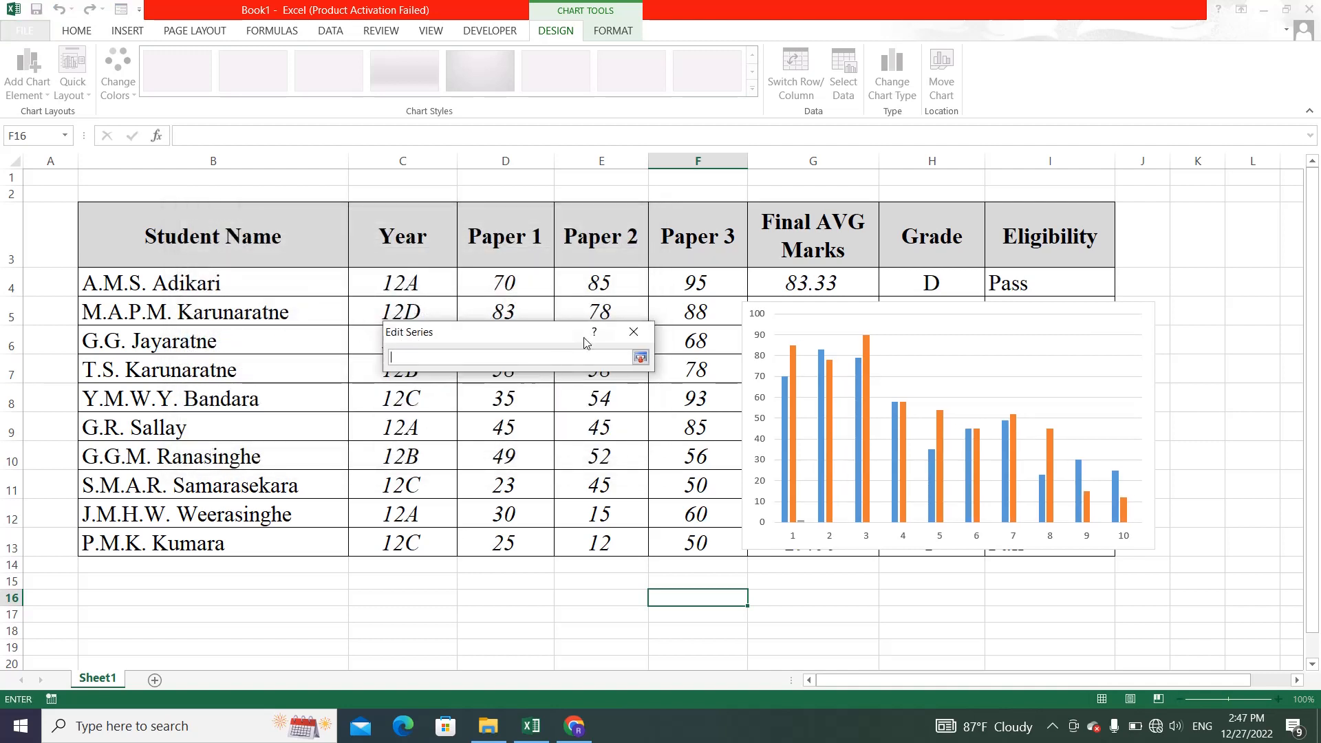
{"action": "left_click", "coordinate": [689, 244]}
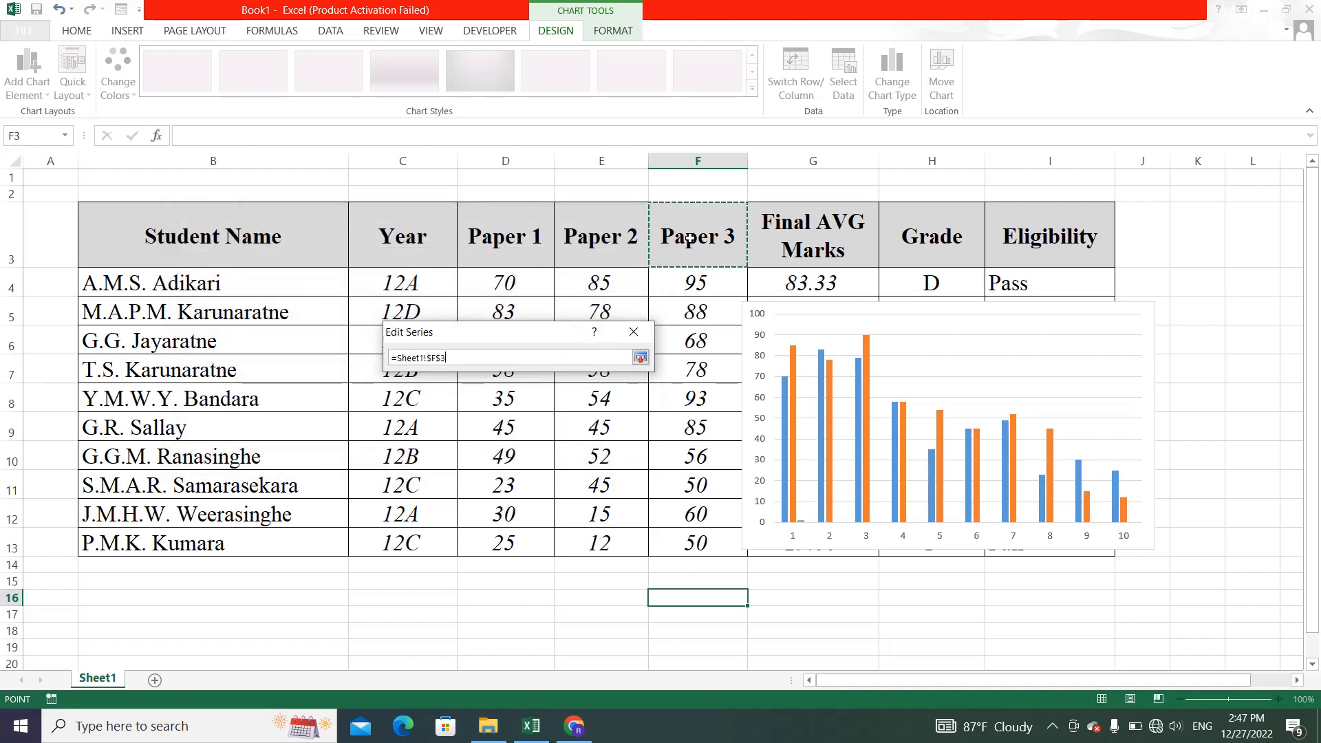
{"action": "left_click", "coordinate": [641, 357]}
{"action": "left_click", "coordinate": [551, 409]}
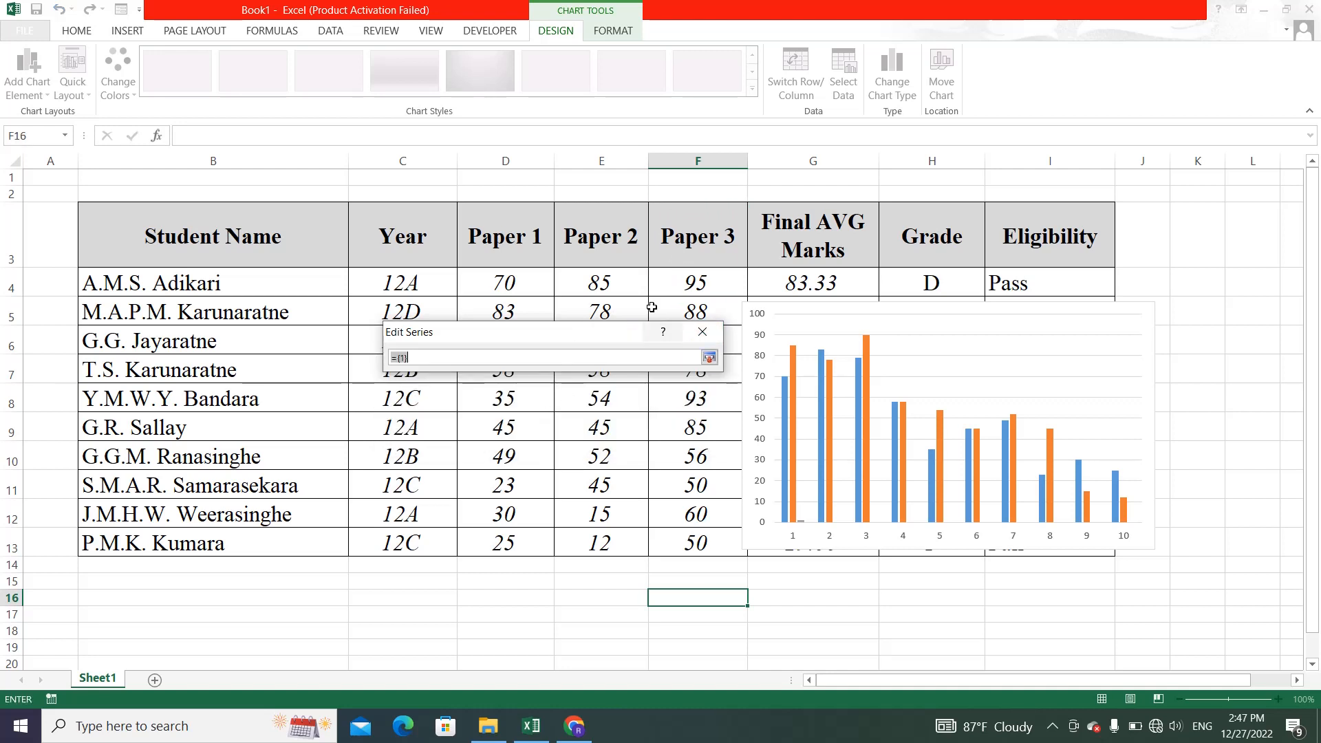
{"action": "left_click_drag", "start_coordinate": [650, 282], "coordinate": [650, 535]}
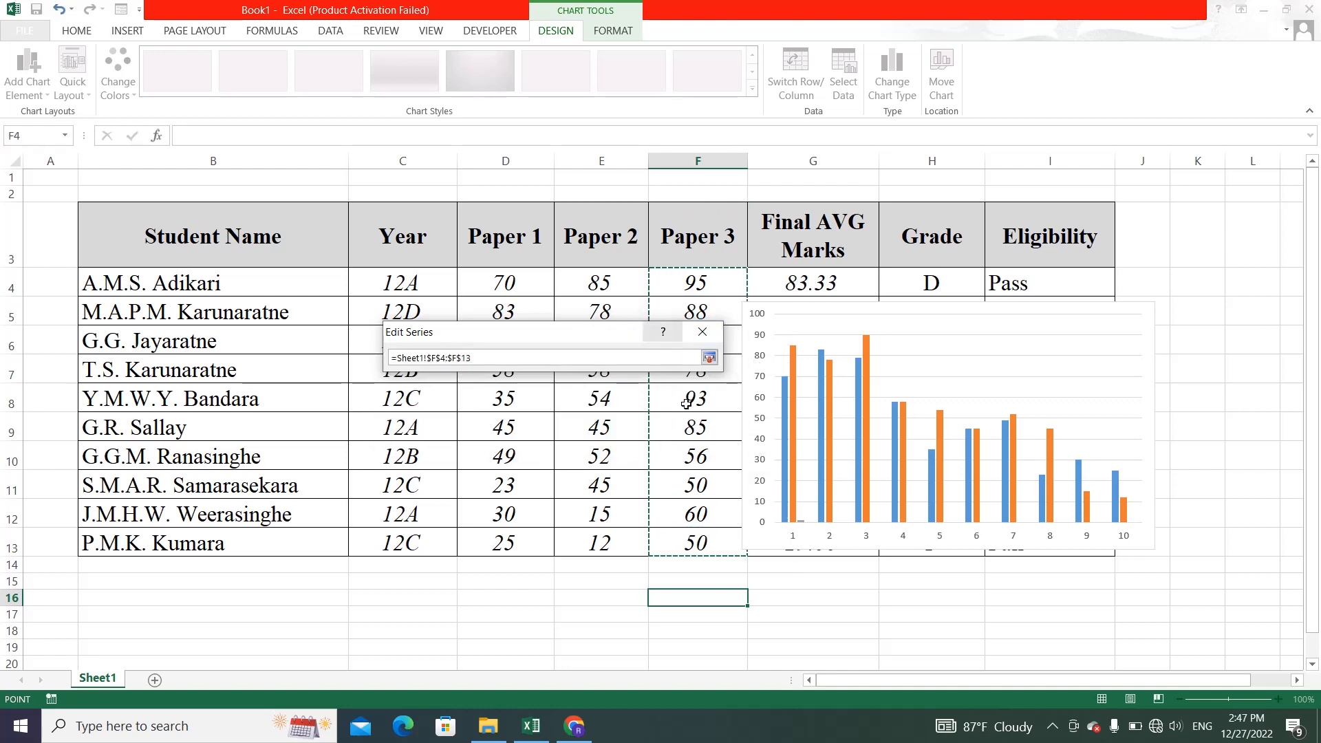
{"action": "left_click", "coordinate": [709, 357]}
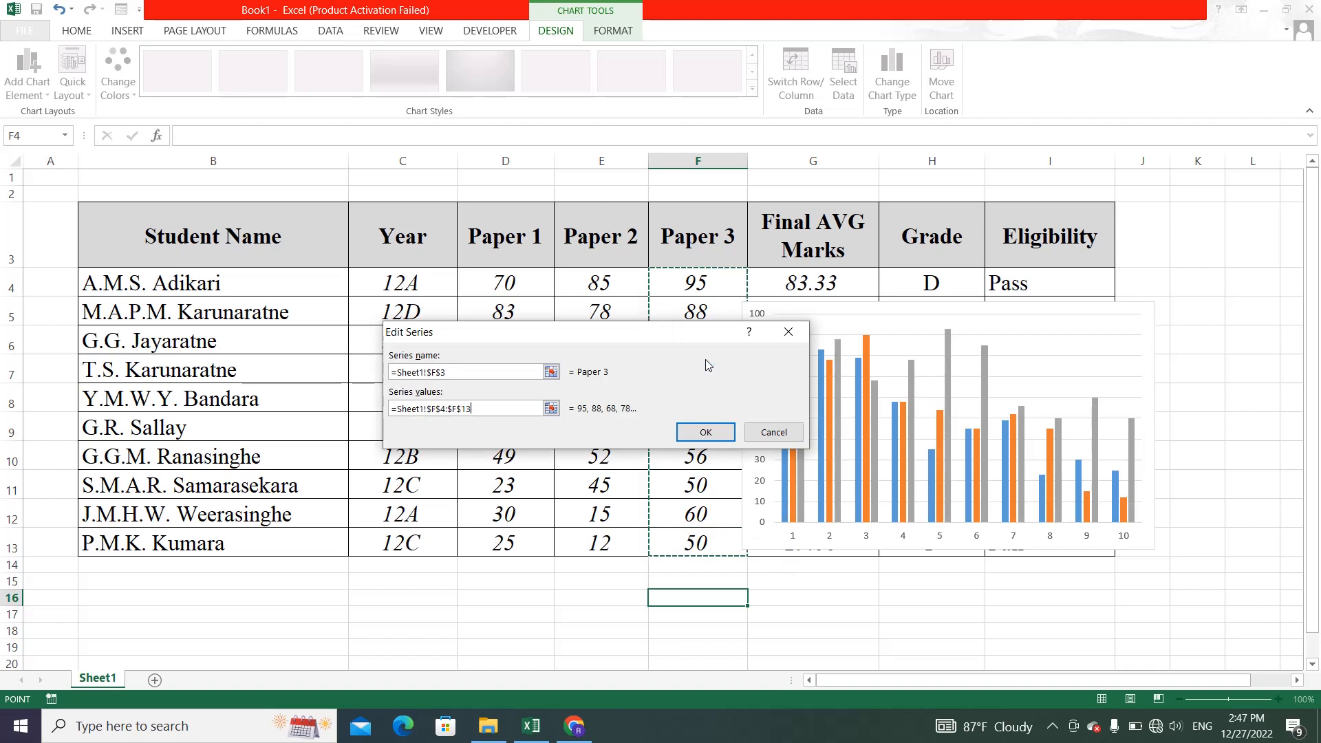
{"action": "left_click", "coordinate": [705, 431]}
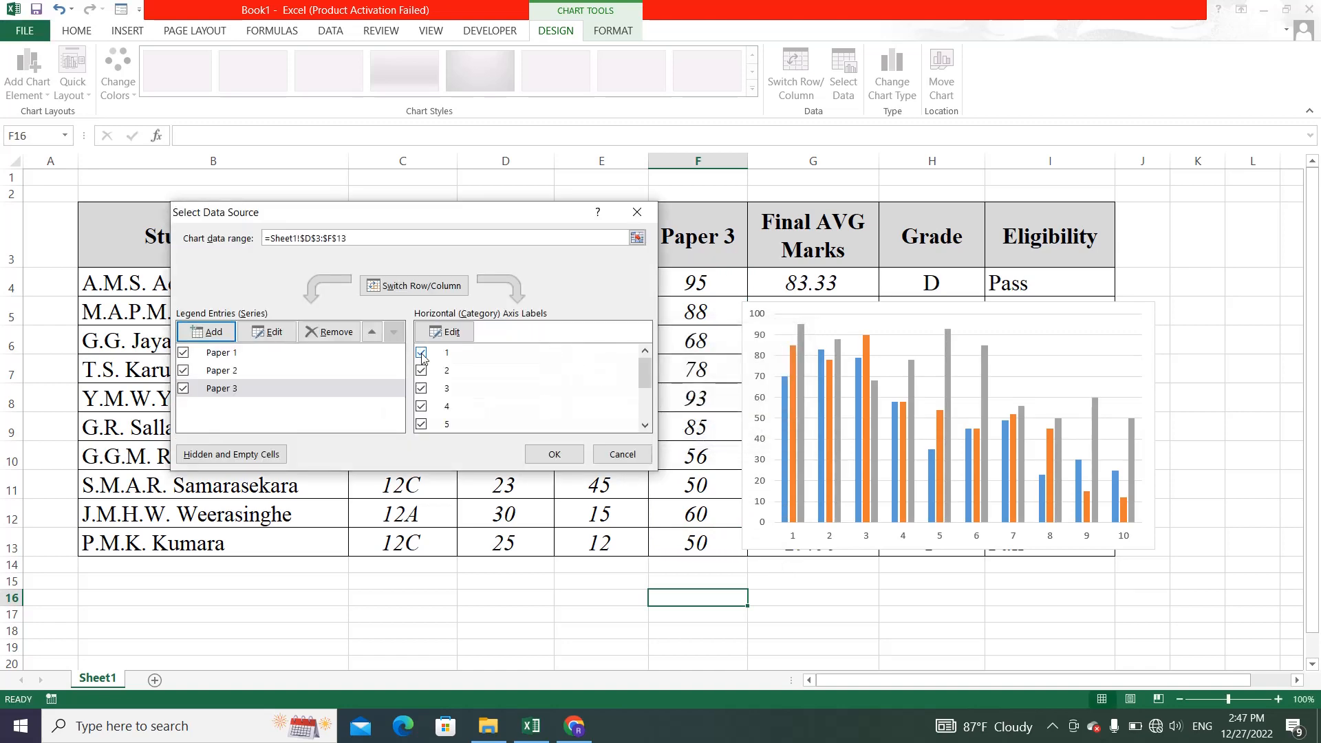
Step: Set the chart's horizontal axis labels to the student names in B4:B13 and accept the data source
{"action": "left_click", "coordinate": [444, 332]}
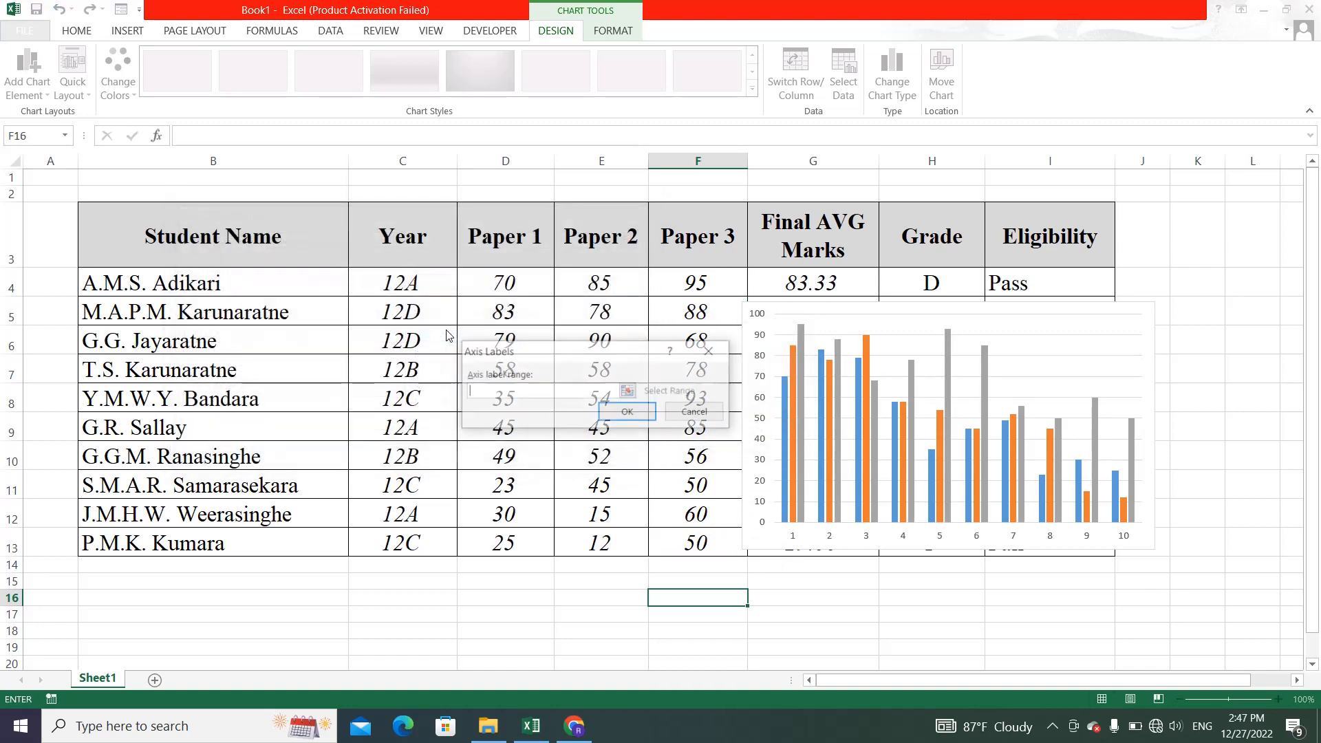
{"action": "left_click", "coordinate": [628, 391]}
{"action": "left_click_drag", "start_coordinate": [302, 285], "coordinate": [344, 551]}
{"action": "left_click", "coordinate": [714, 377]}
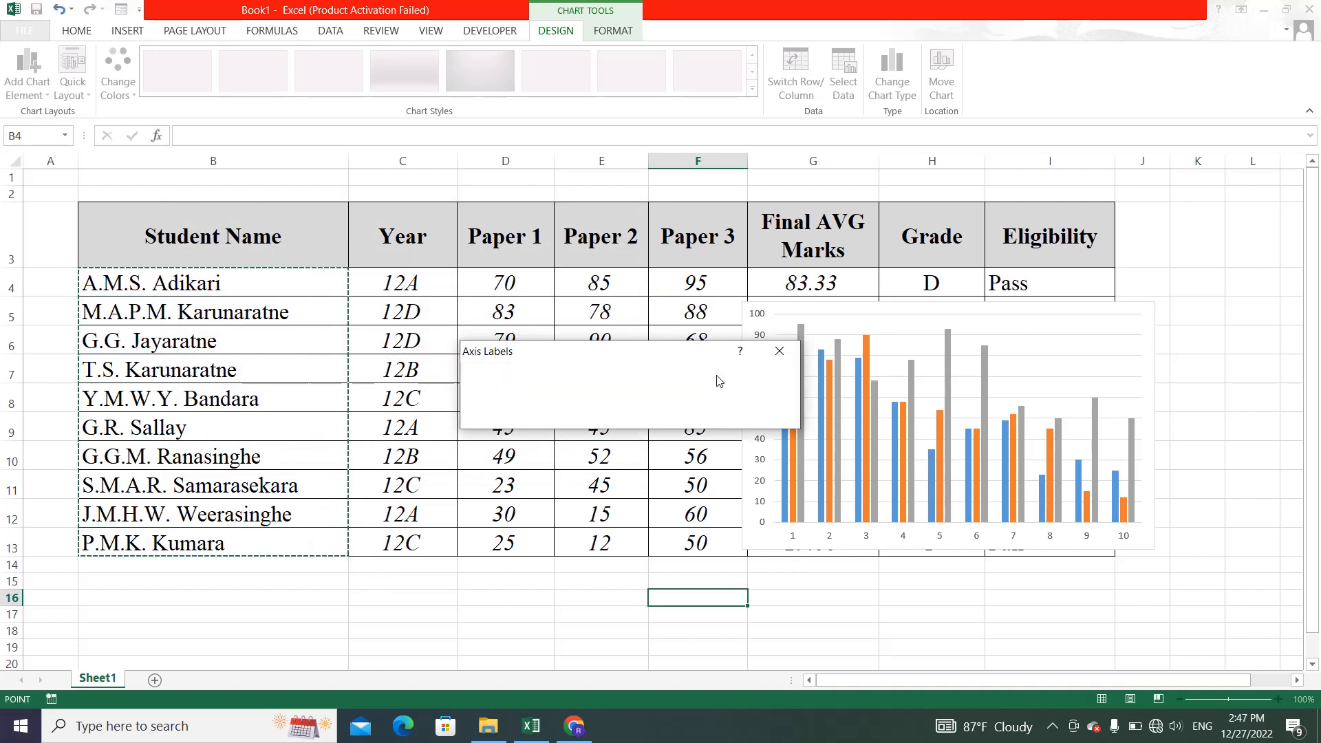
{"action": "left_click", "coordinate": [697, 412]}
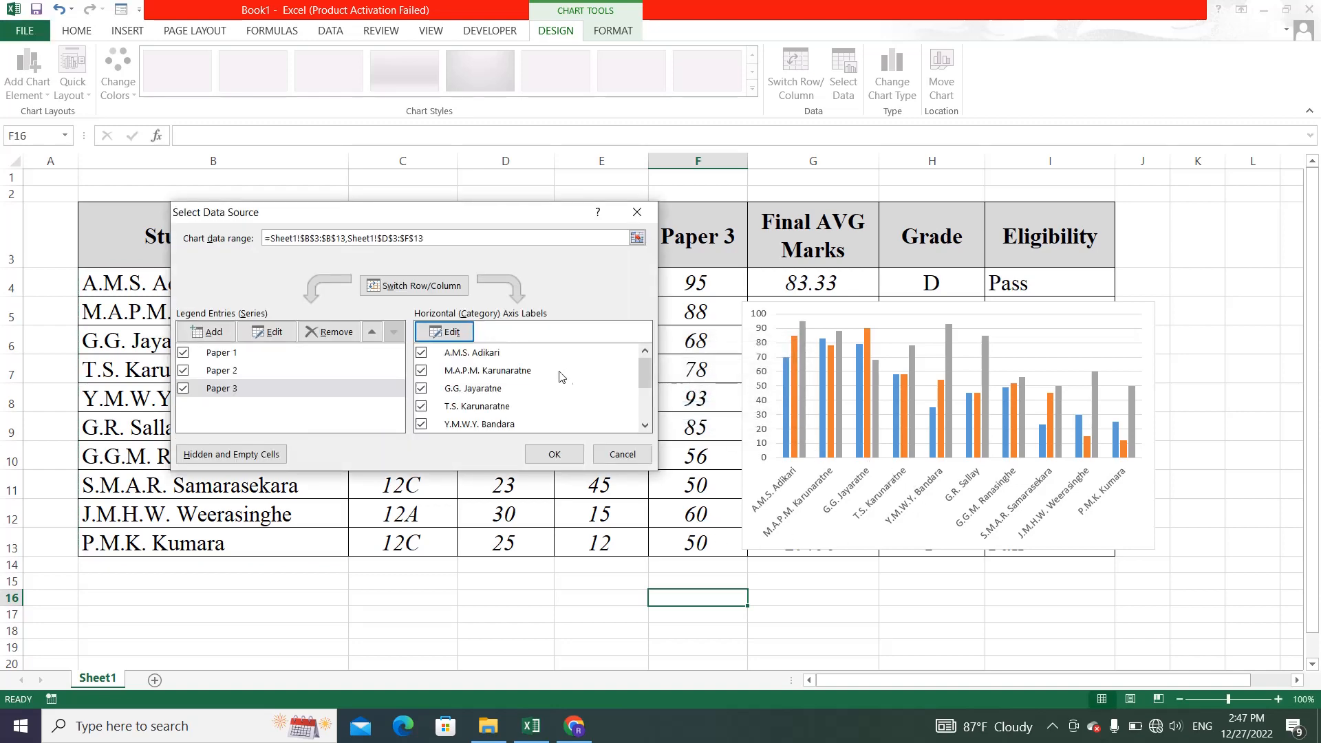
{"action": "left_click", "coordinate": [555, 455]}
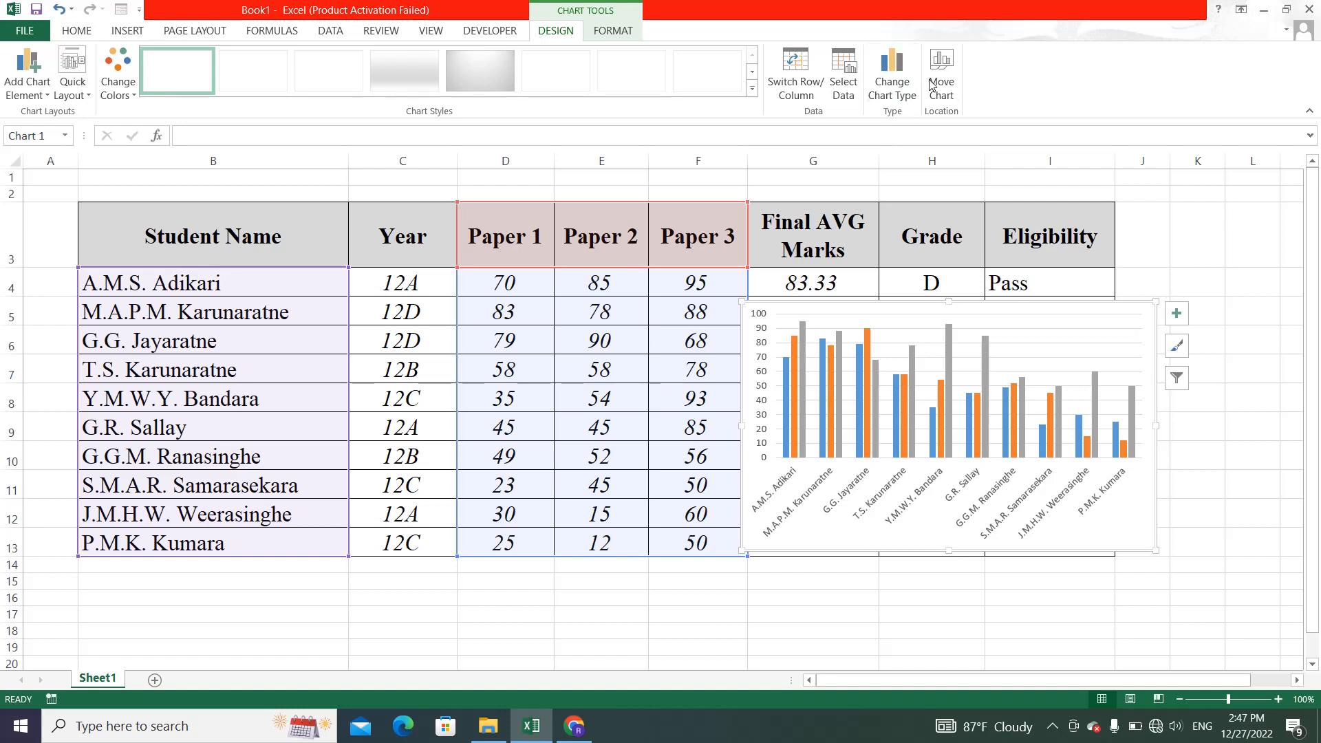
Step: Move the chart to a new sheet named Chart1, check Sheet1, and return to the chart sheet
{"action": "left_click", "coordinate": [937, 64]}
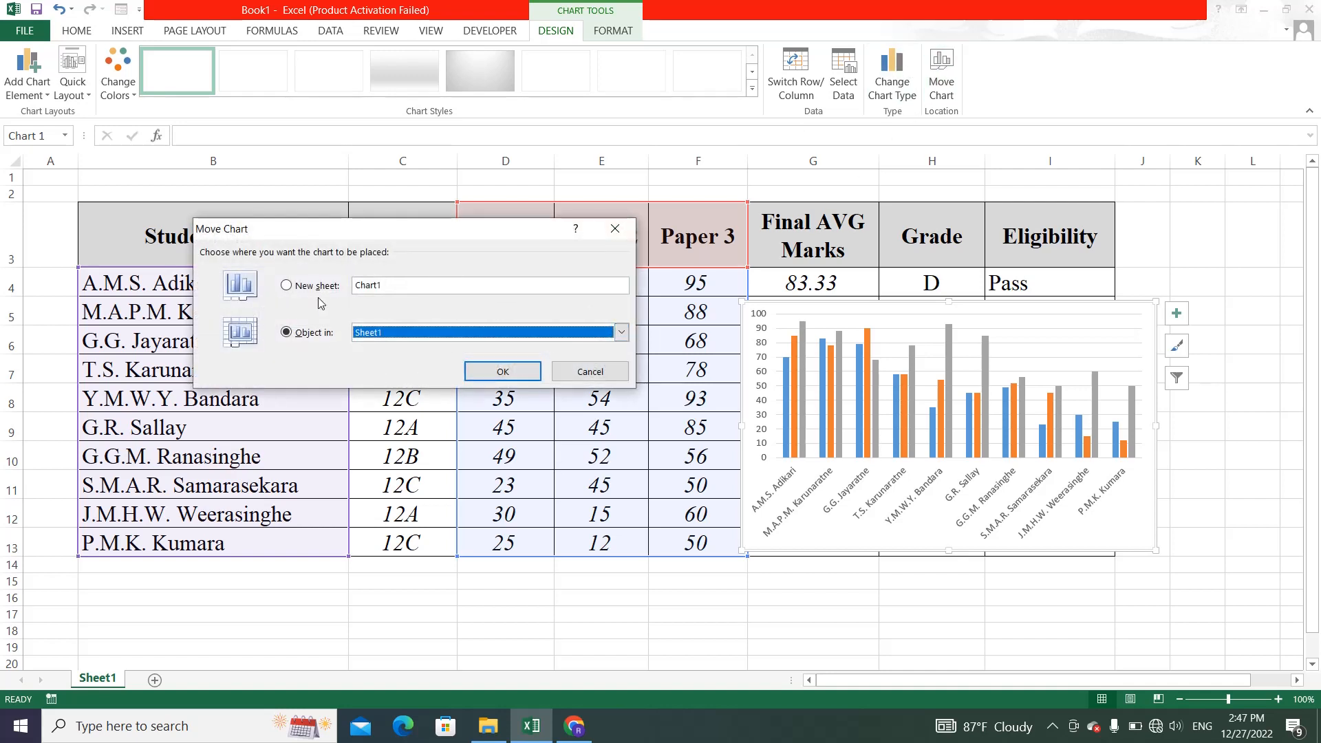
{"action": "left_click", "coordinate": [298, 287]}
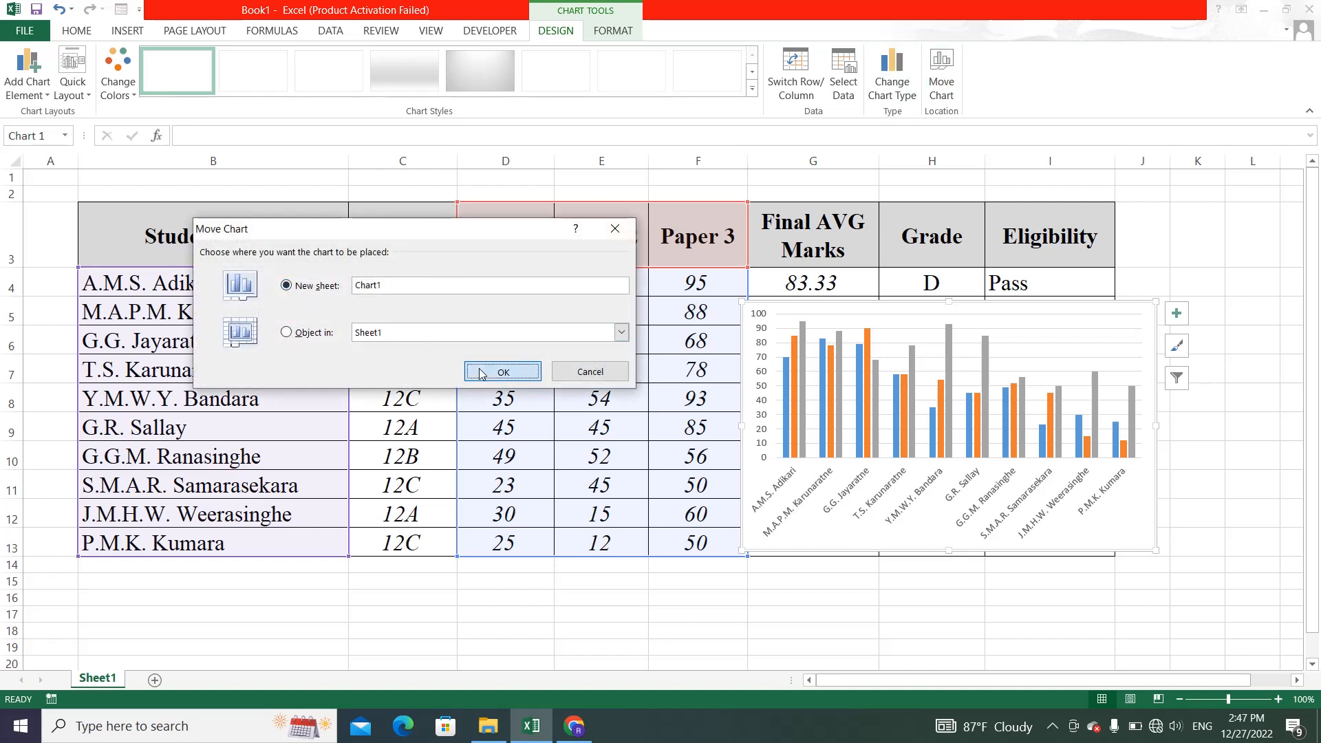
{"action": "left_click", "coordinate": [481, 372]}
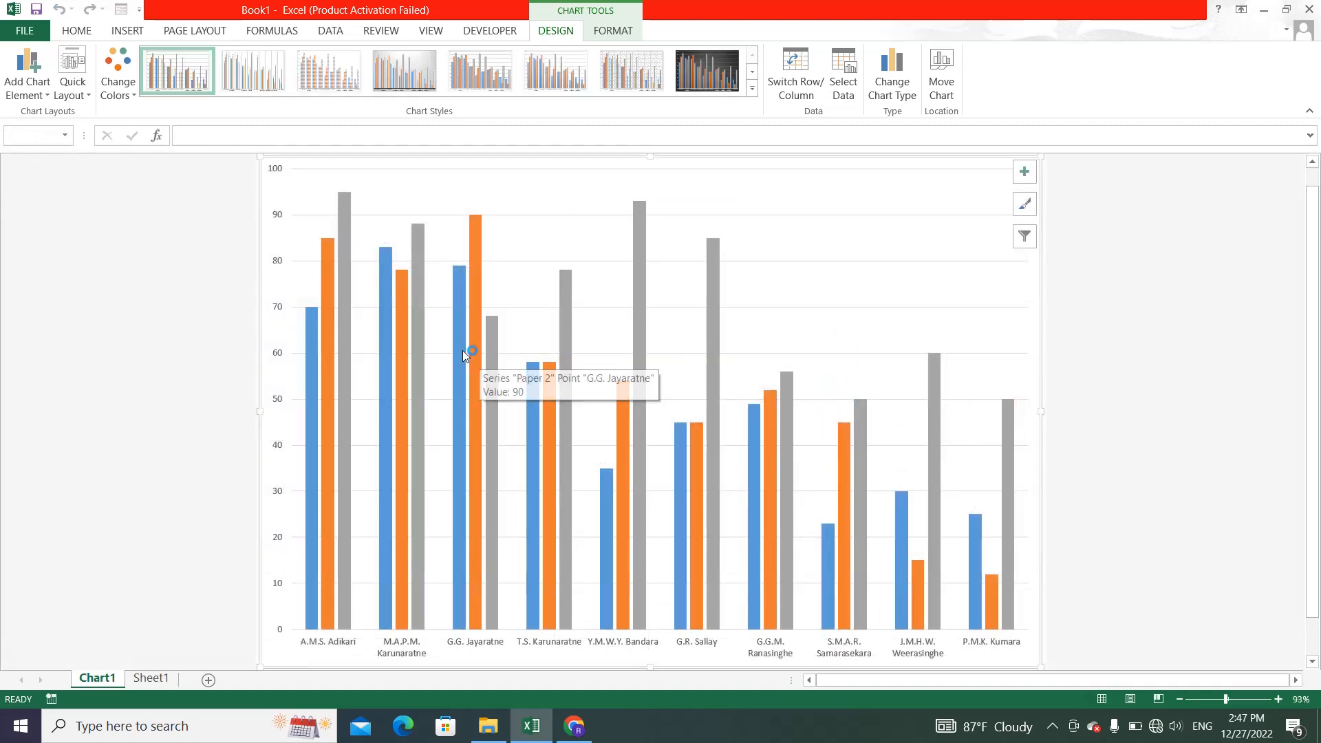
{"action": "left_click", "coordinate": [146, 679]}
{"action": "left_click", "coordinate": [98, 679]}
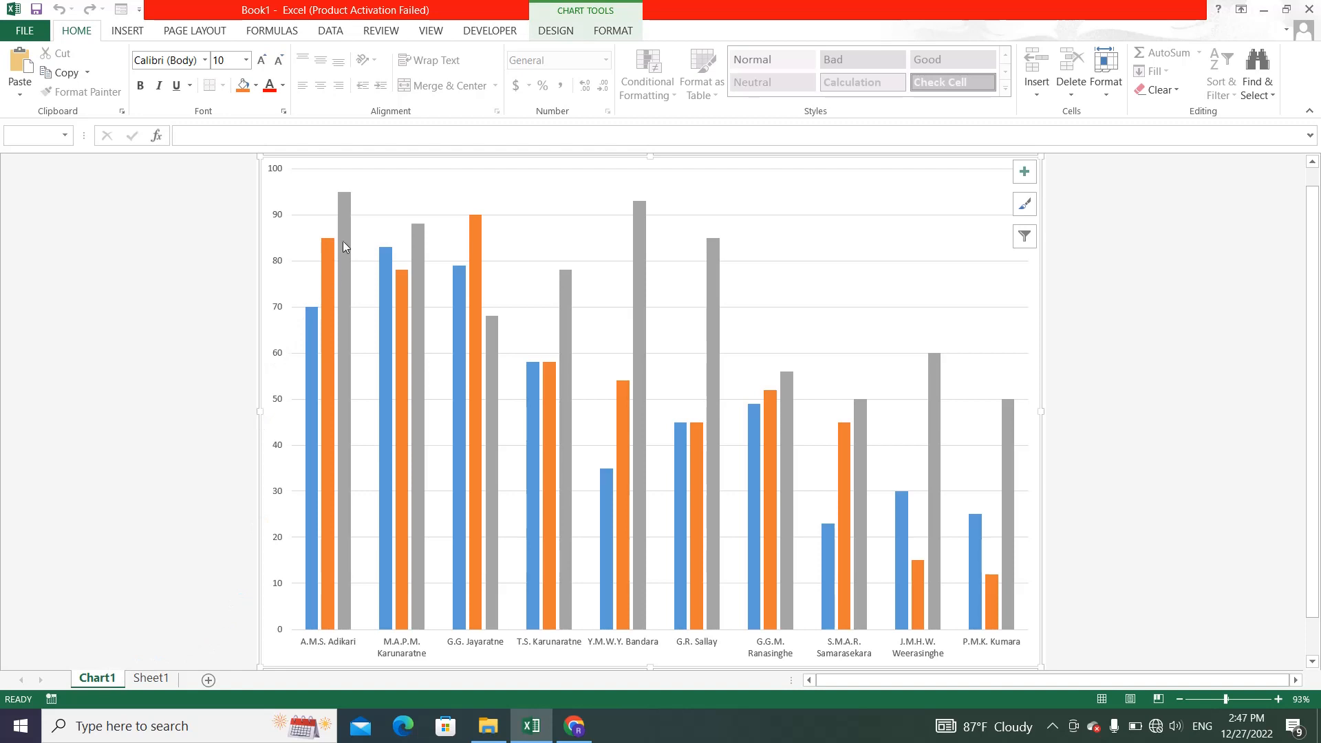
Step: Fill the Paper 3 column series with standard yellow
{"action": "left_click", "coordinate": [348, 215]}
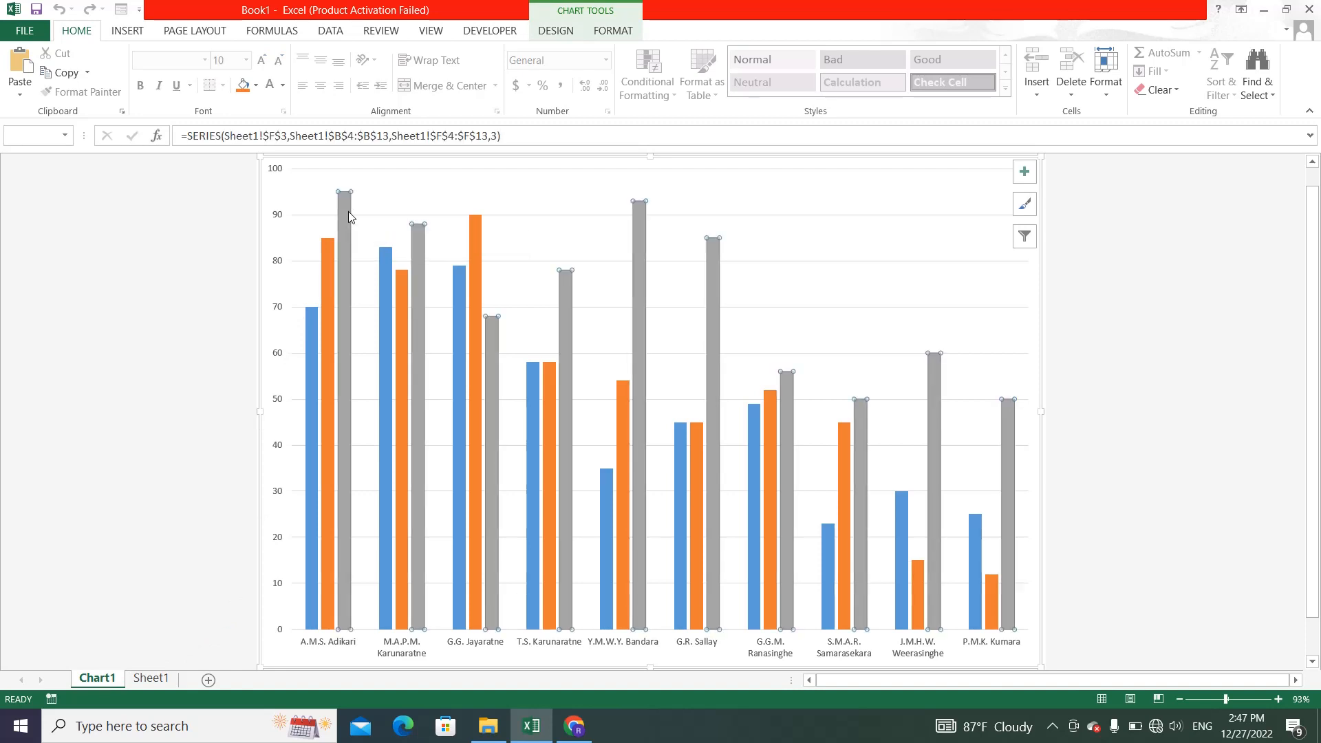
{"action": "left_click", "coordinate": [557, 32]}
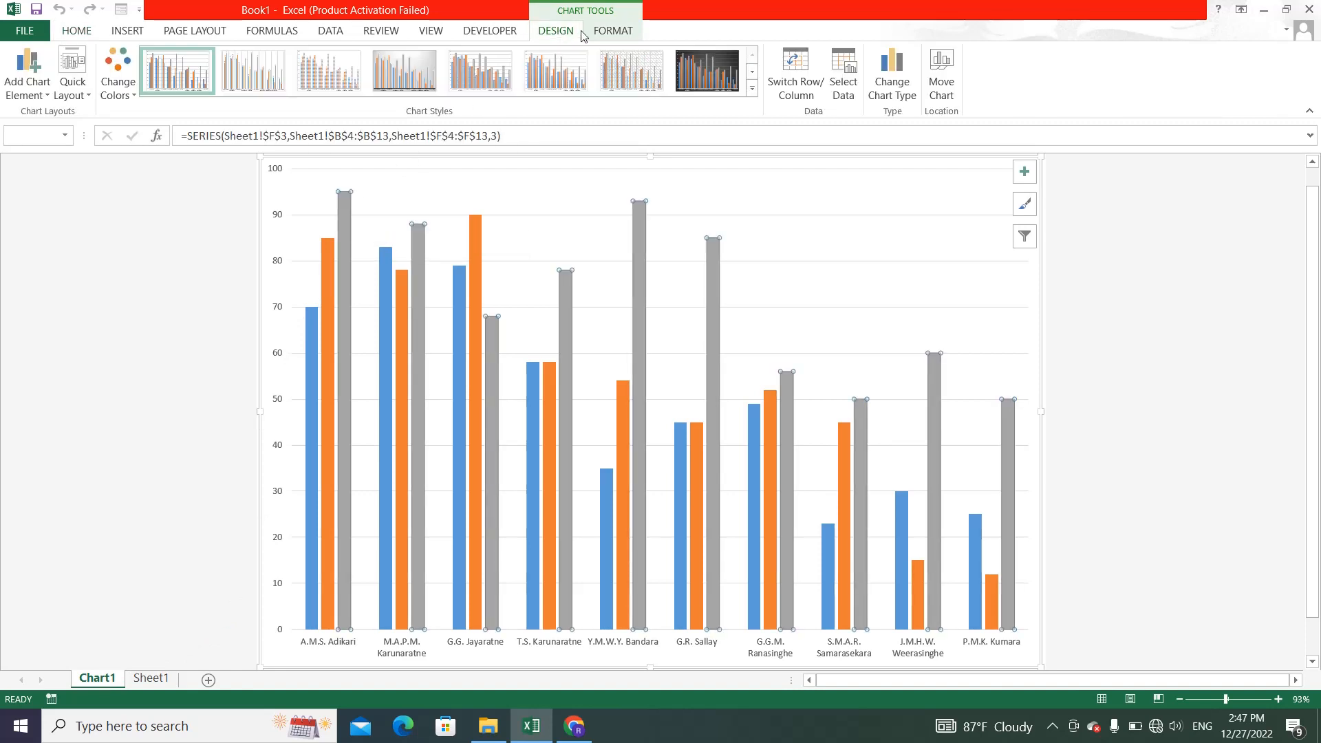
{"action": "left_click", "coordinate": [605, 35]}
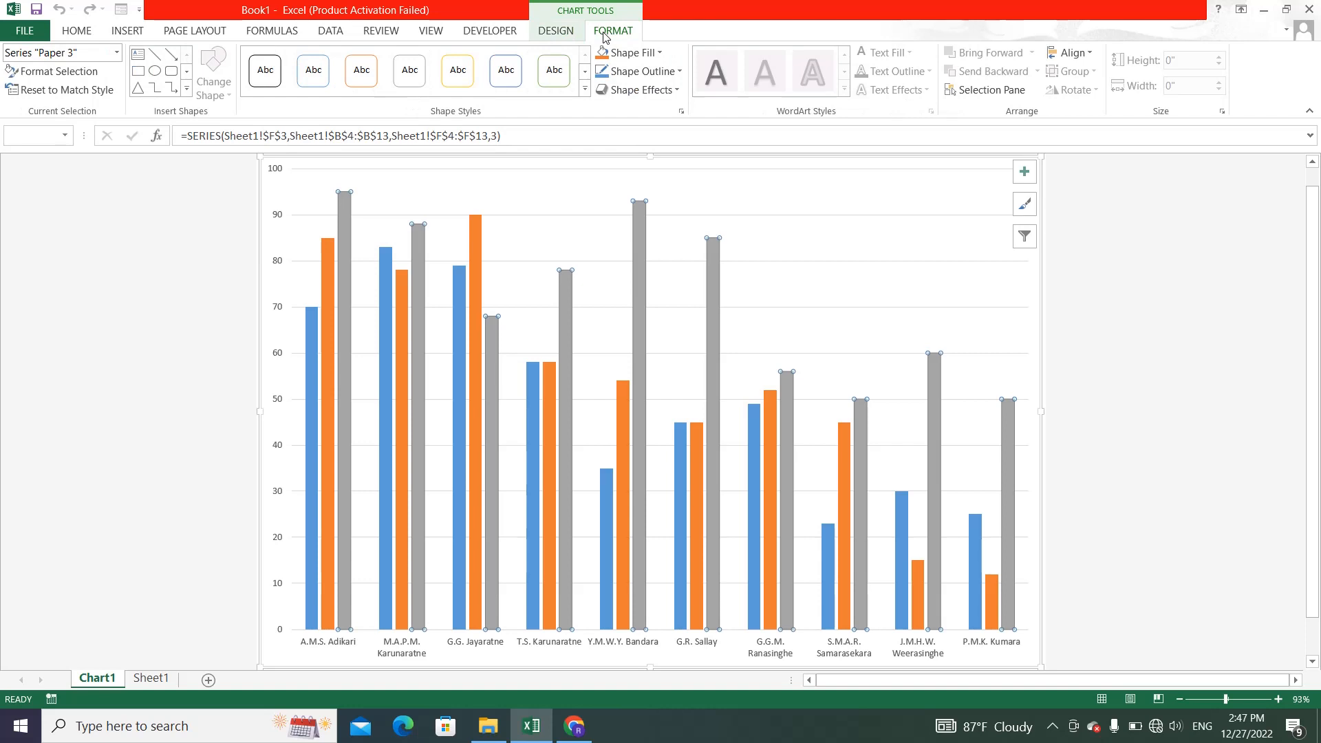
{"action": "left_click", "coordinate": [655, 53]}
{"action": "left_click", "coordinate": [644, 202]}
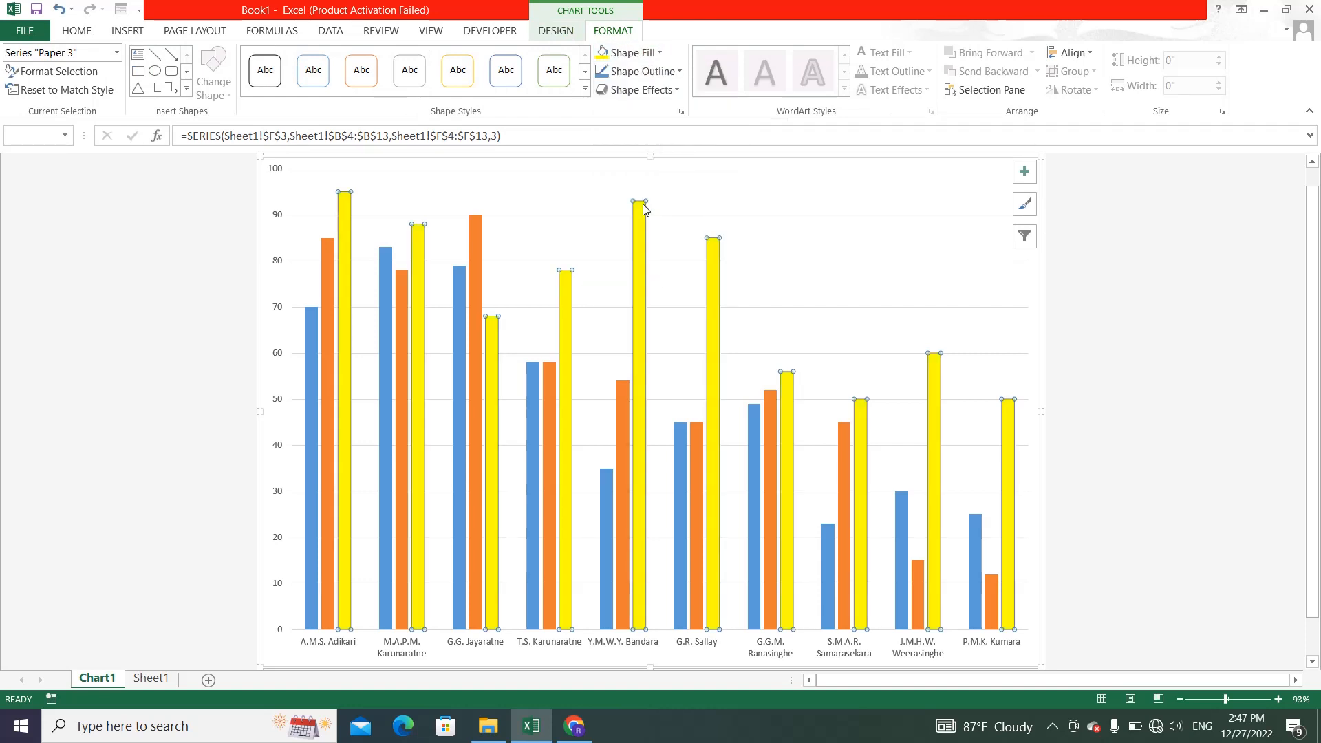
Step: Fill the Paper 2 column series with standard red and the Paper 1 column series with standard green
{"action": "left_click", "coordinate": [399, 313]}
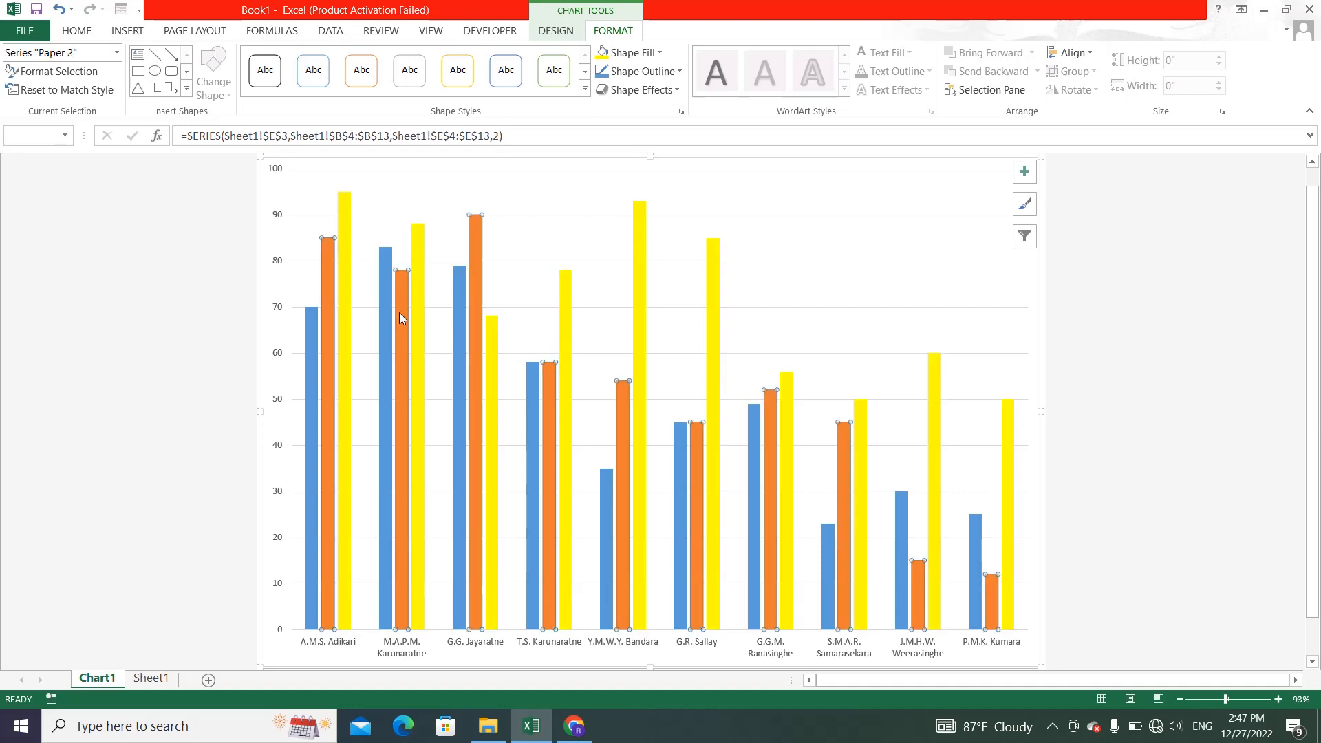
{"action": "left_click", "coordinate": [661, 55]}
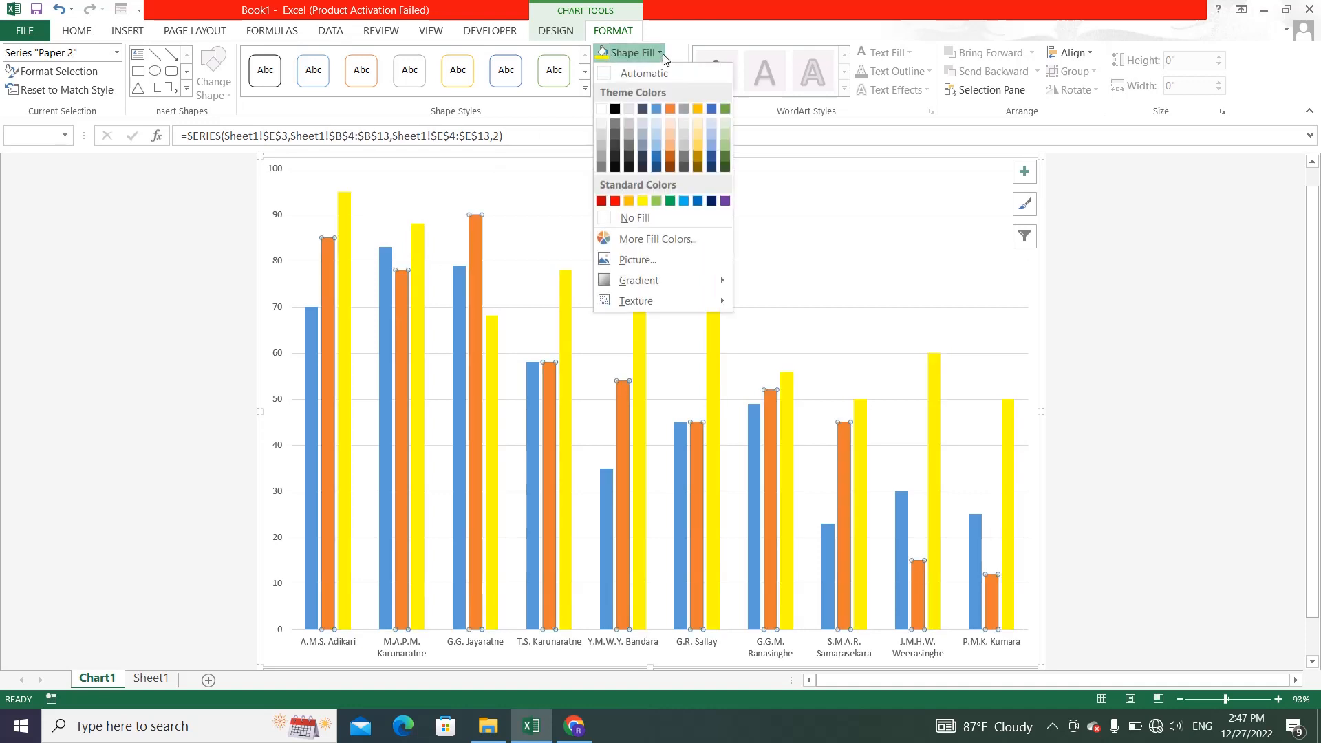
{"action": "left_click", "coordinate": [614, 201]}
{"action": "left_click", "coordinate": [311, 329]}
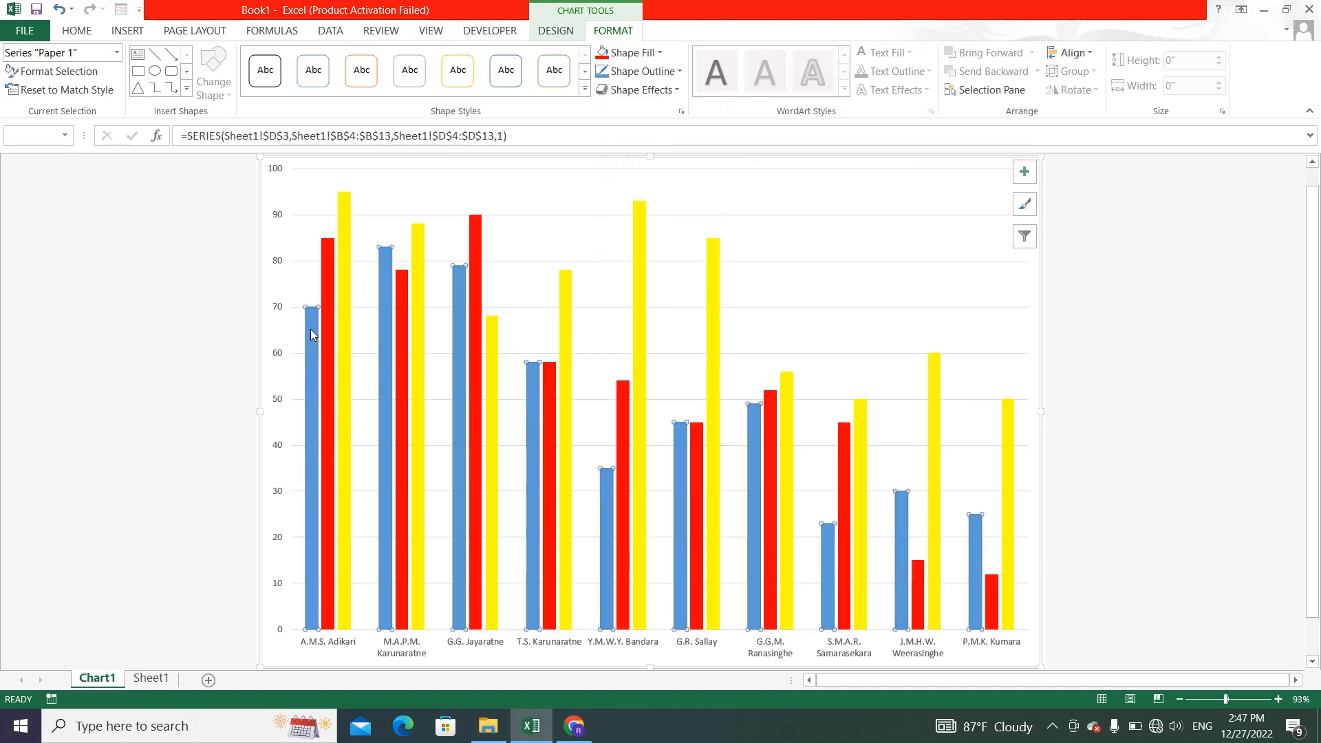
{"action": "left_click", "coordinate": [662, 55]}
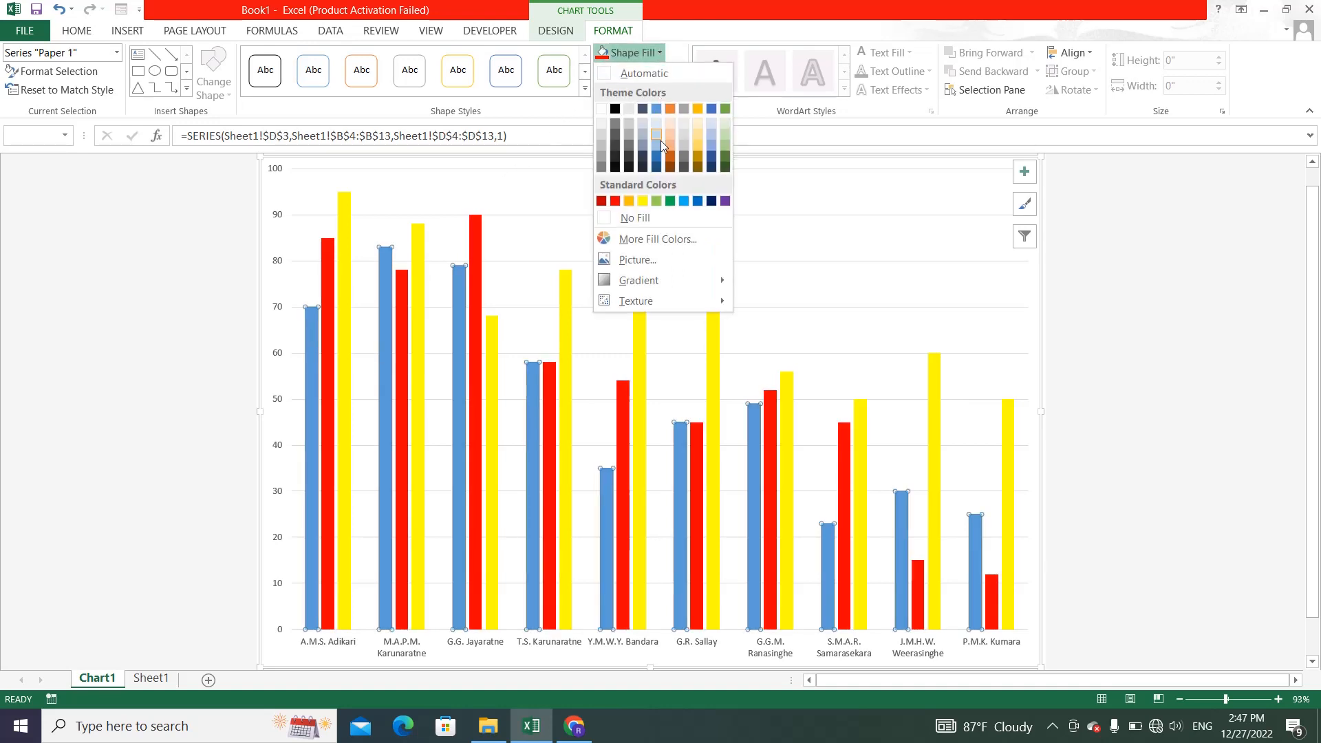
{"action": "left_click", "coordinate": [670, 201]}
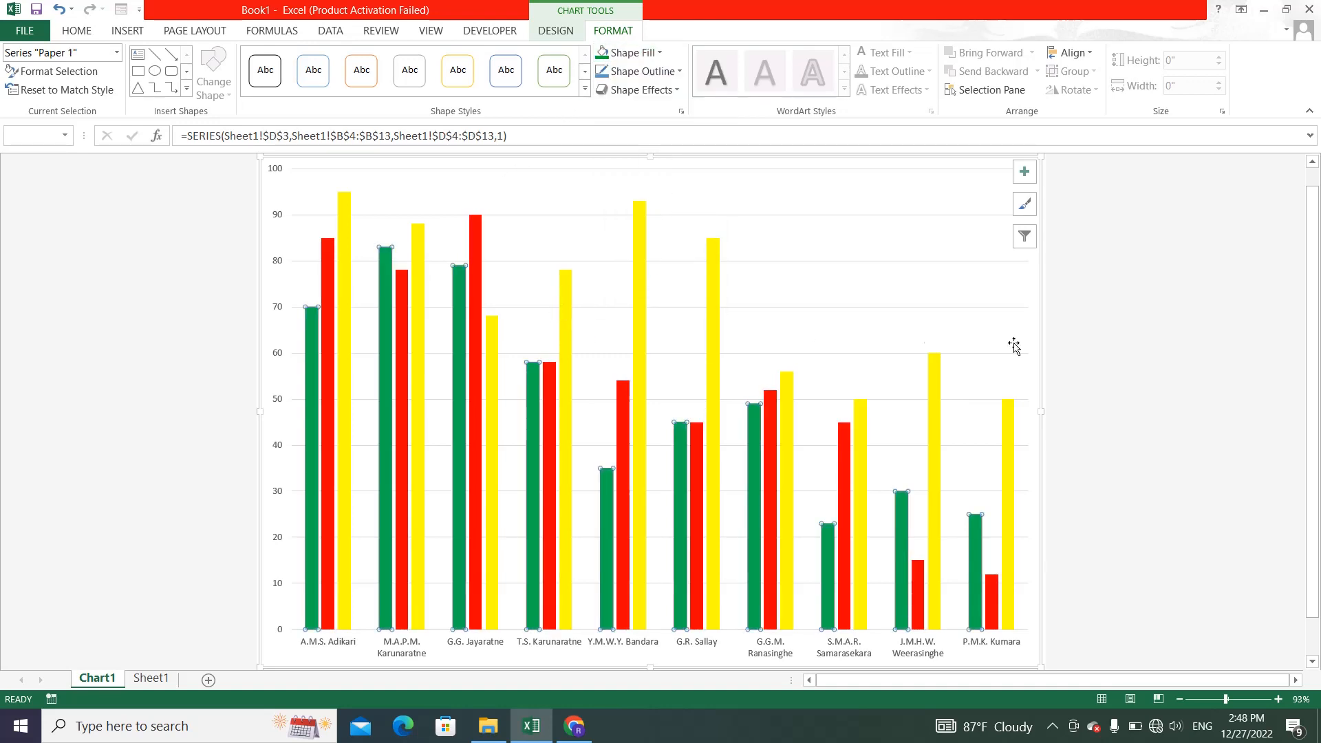
{"action": "left_click", "coordinate": [1131, 348]}
{"action": "left_click", "coordinate": [894, 297]}
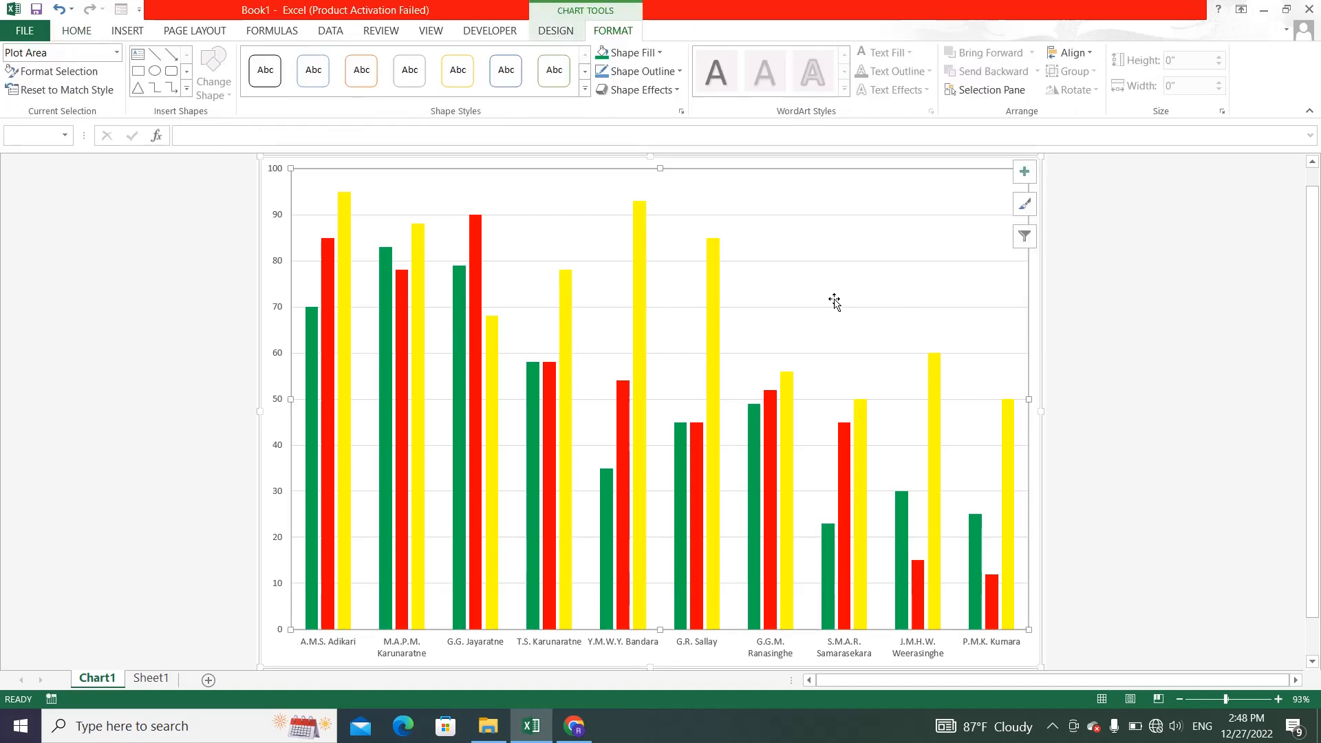
Step: Add a legend to the chart identifying the three paper series
{"action": "mouse_move", "coordinate": [323, 336]}
{"action": "left_click", "coordinate": [1023, 174]}
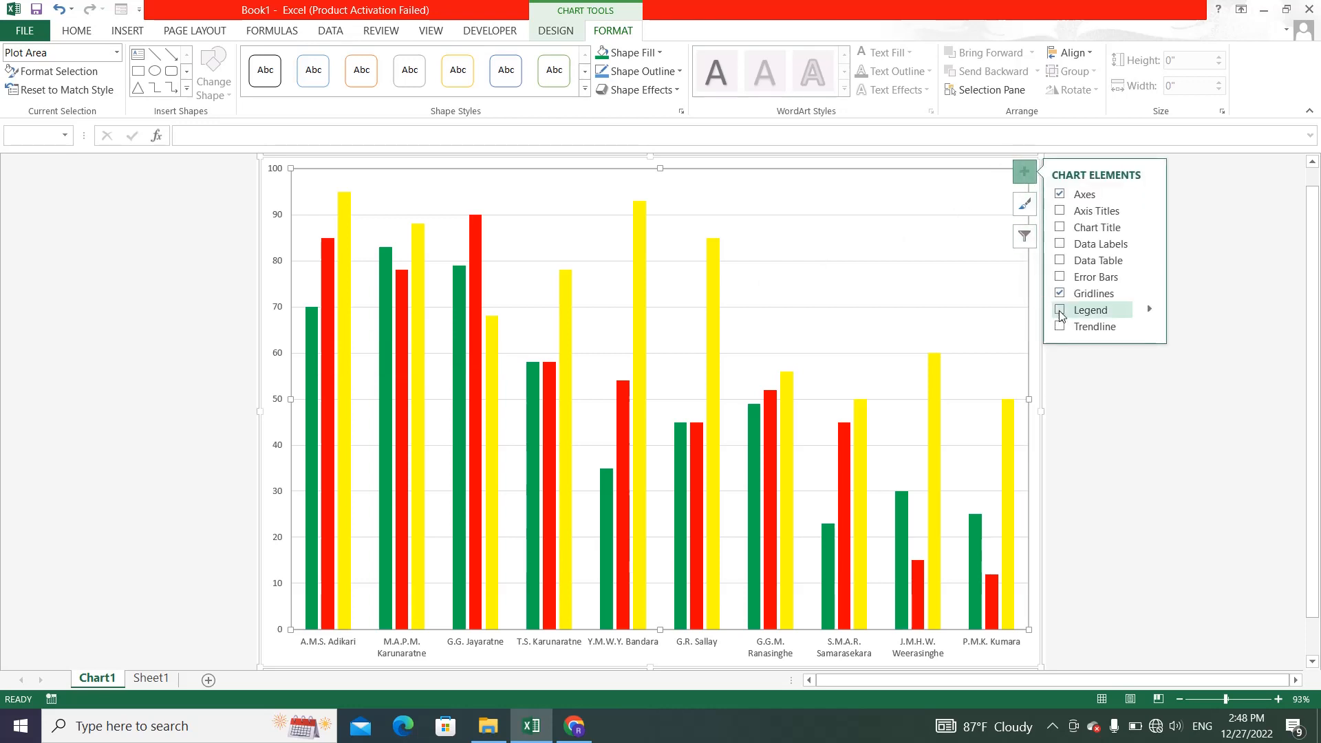
{"action": "left_click", "coordinate": [1058, 311]}
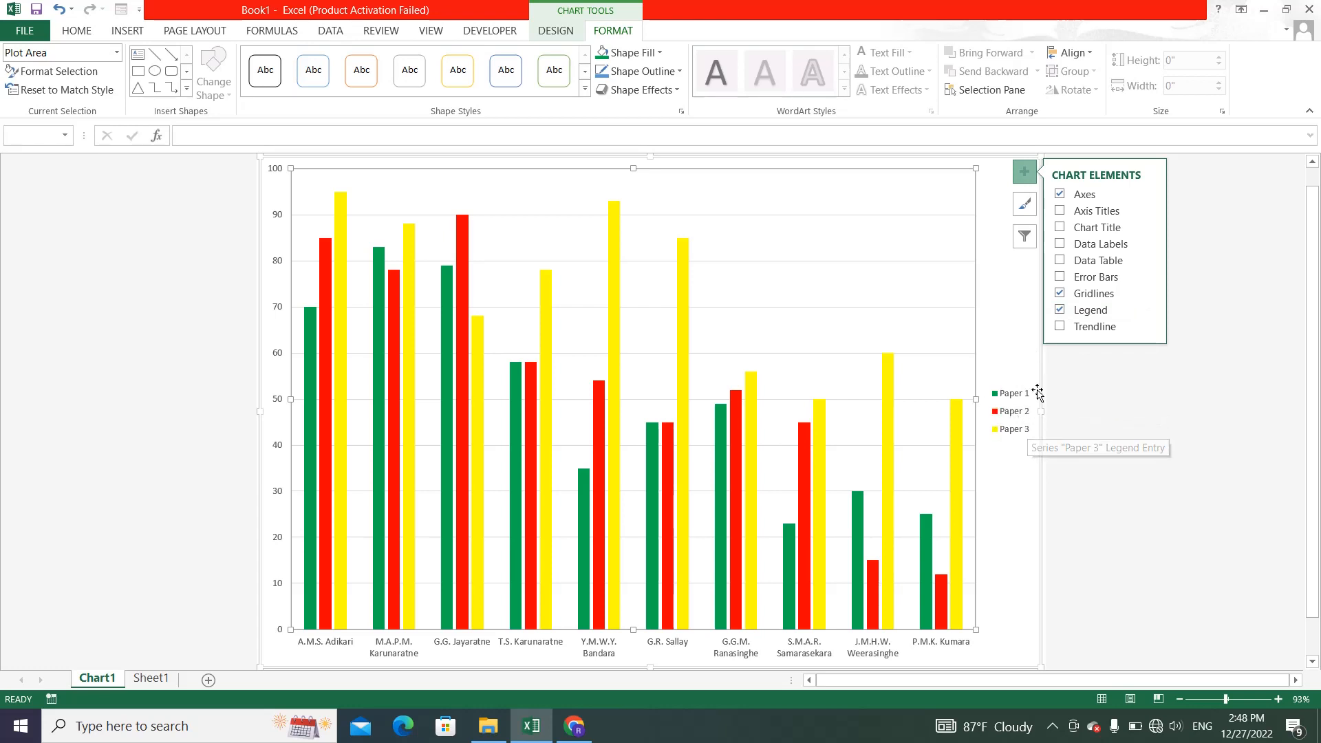
Step: Add a chart title and set its text to "Student Marks vs Name"
{"action": "left_click", "coordinate": [1096, 231]}
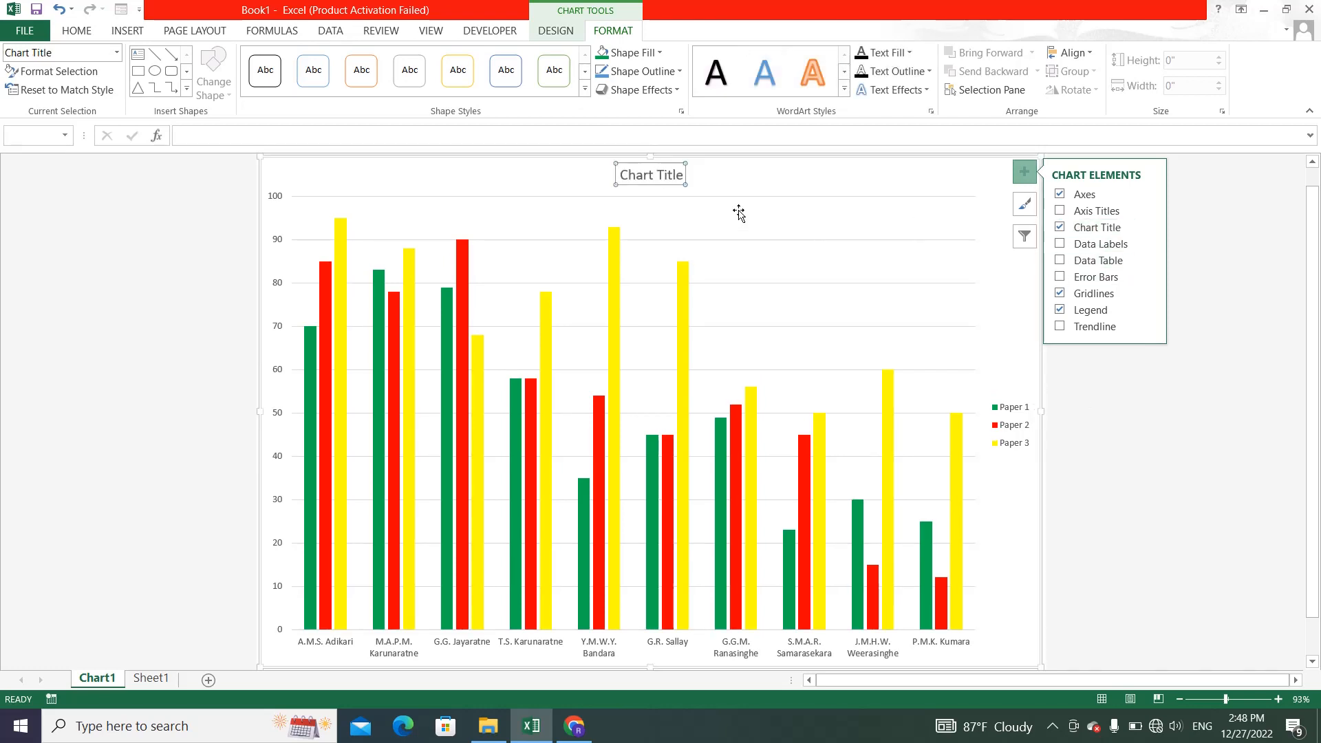
{"action": "left_click", "coordinate": [657, 175]}
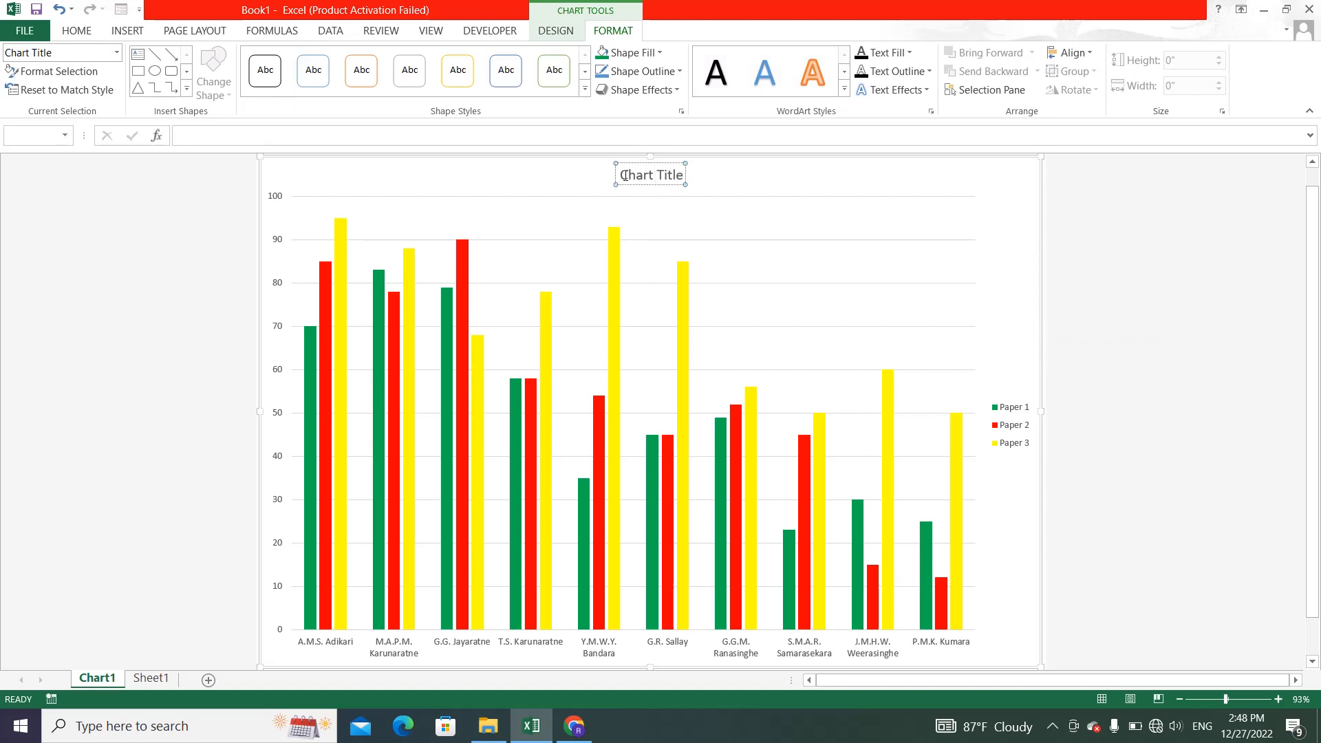
{"action": "left_click_drag", "start_coordinate": [638, 176], "coordinate": [679, 176]}
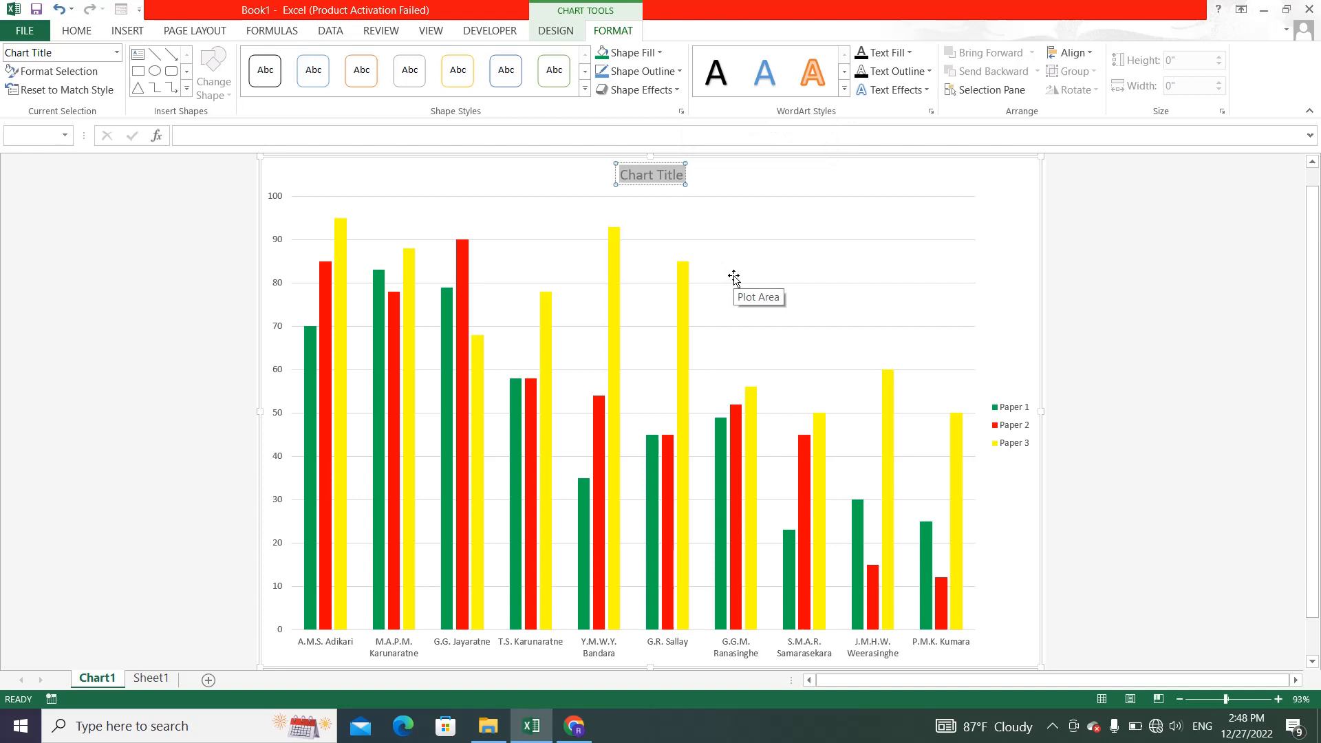
{"action": "type", "text": "Student"}
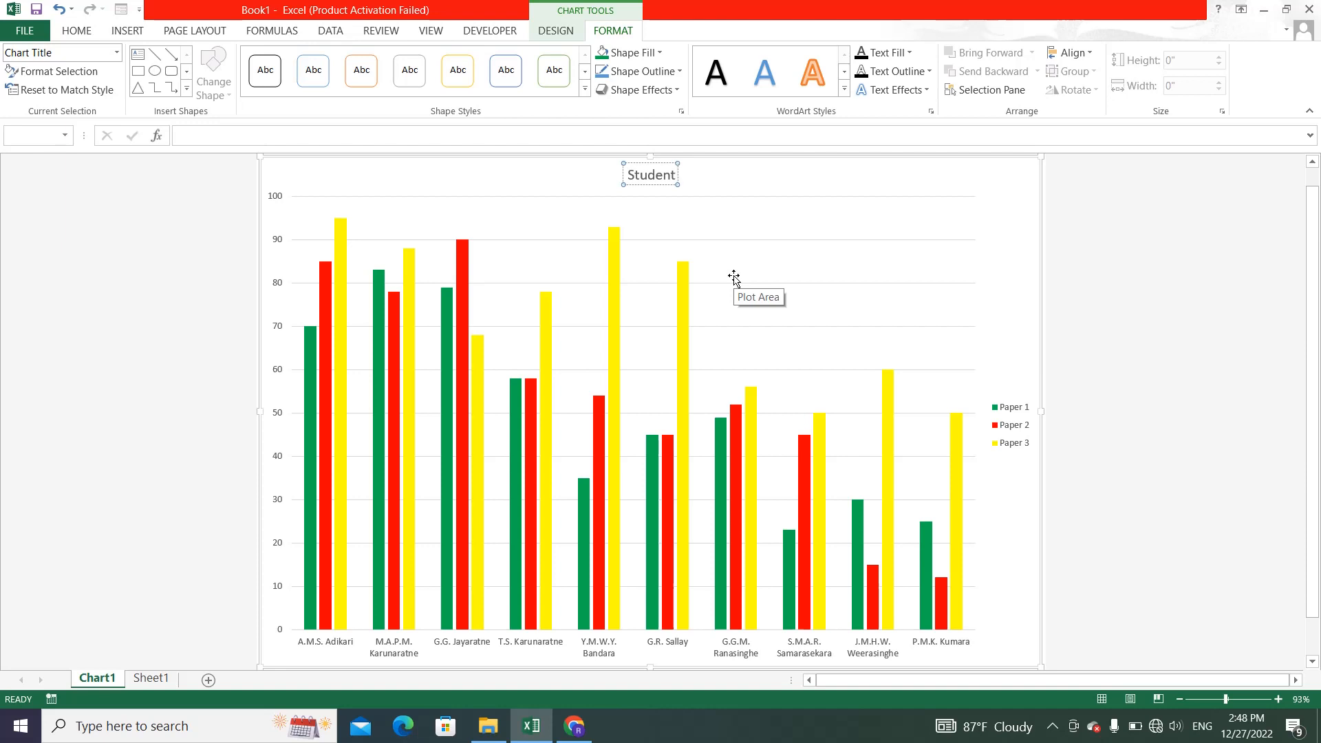
{"action": "type", "text": " Mark"}
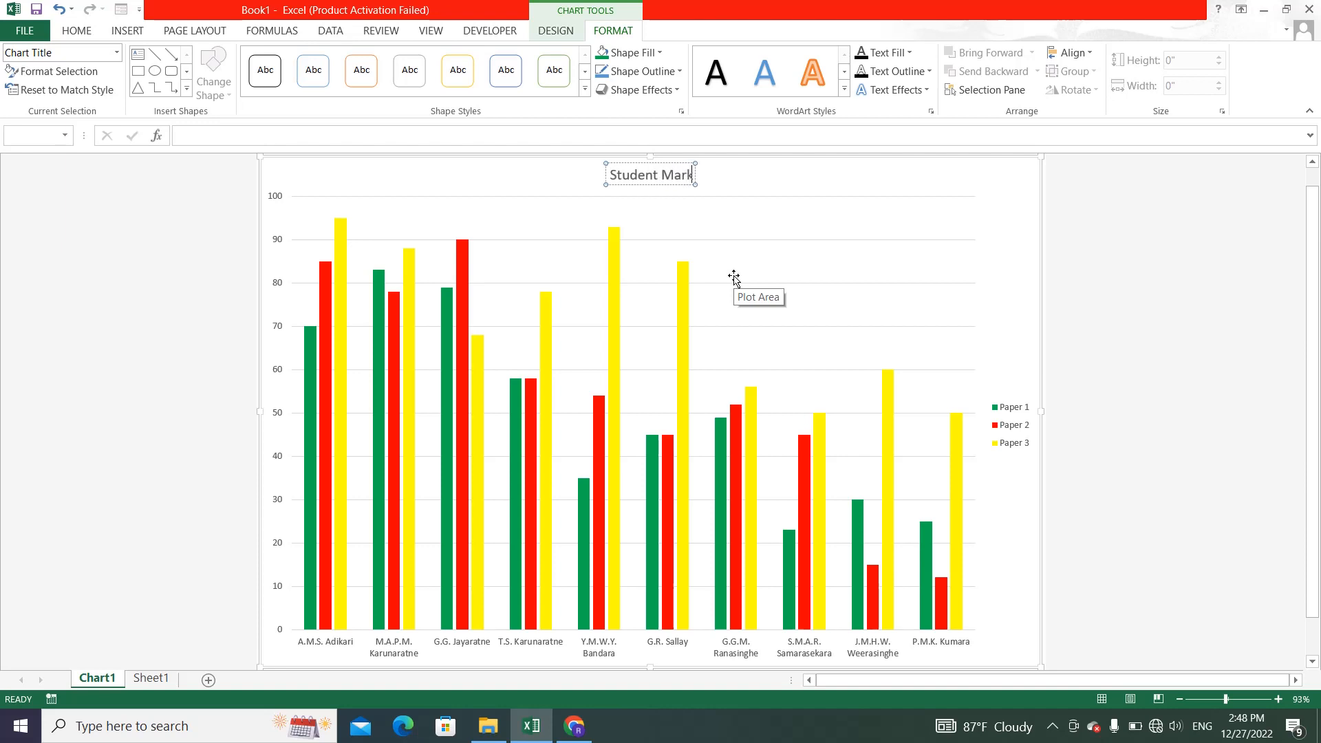
{"action": "type", "text": "s vs"}
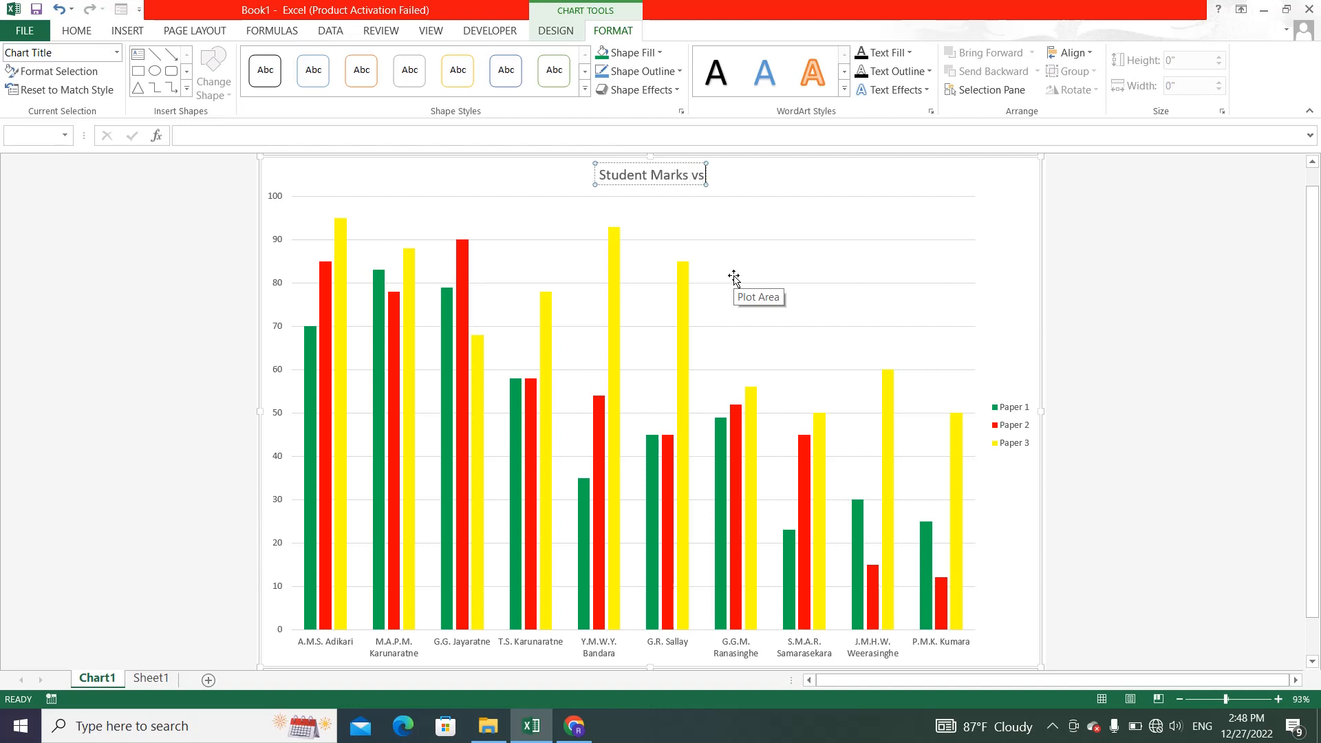
{"action": "type", "text": " Name"}
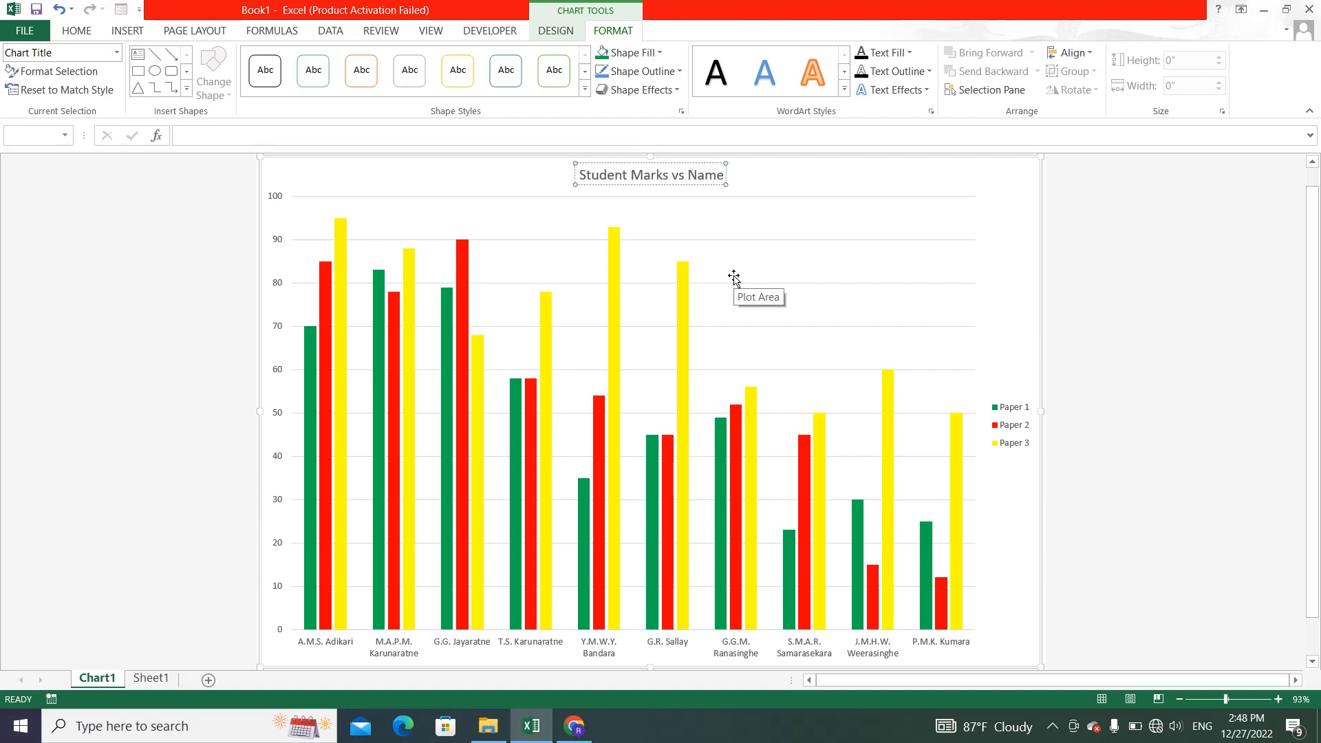
{"action": "left_click", "coordinate": [817, 201]}
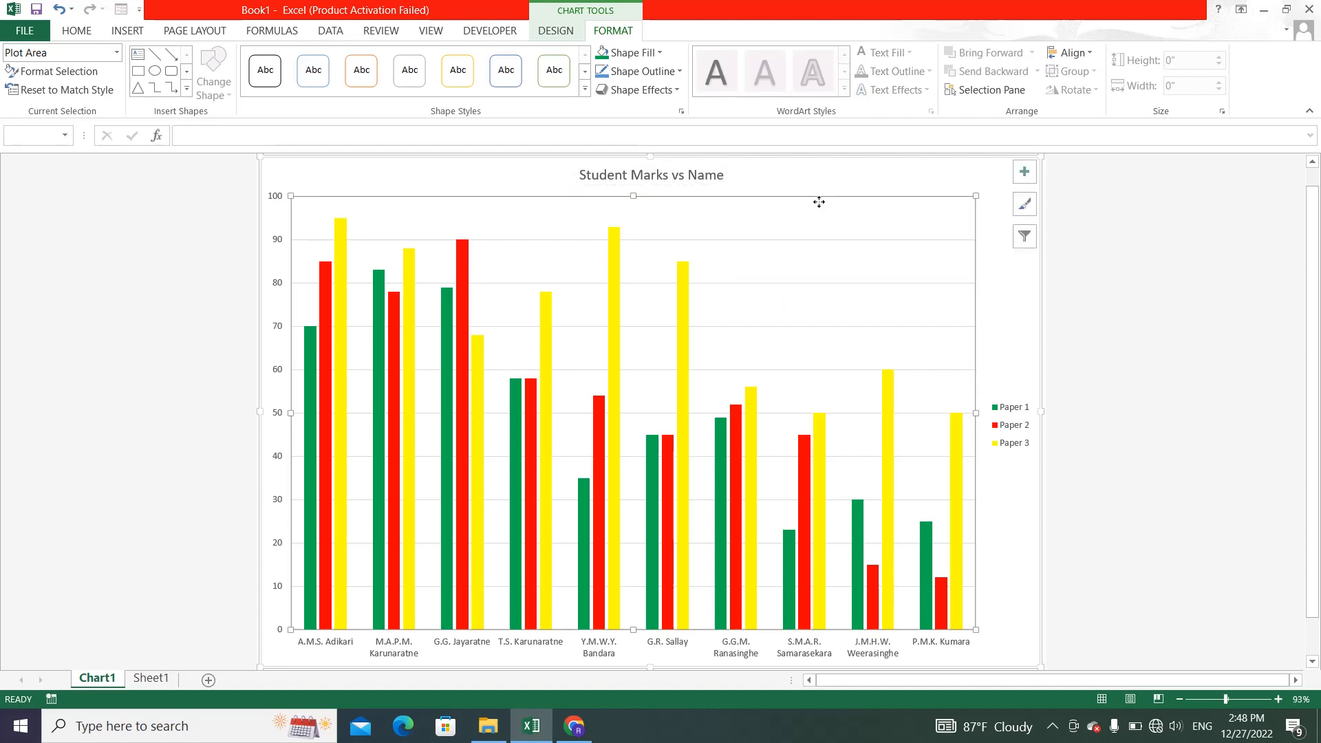
{"action": "left_click", "coordinate": [846, 186]}
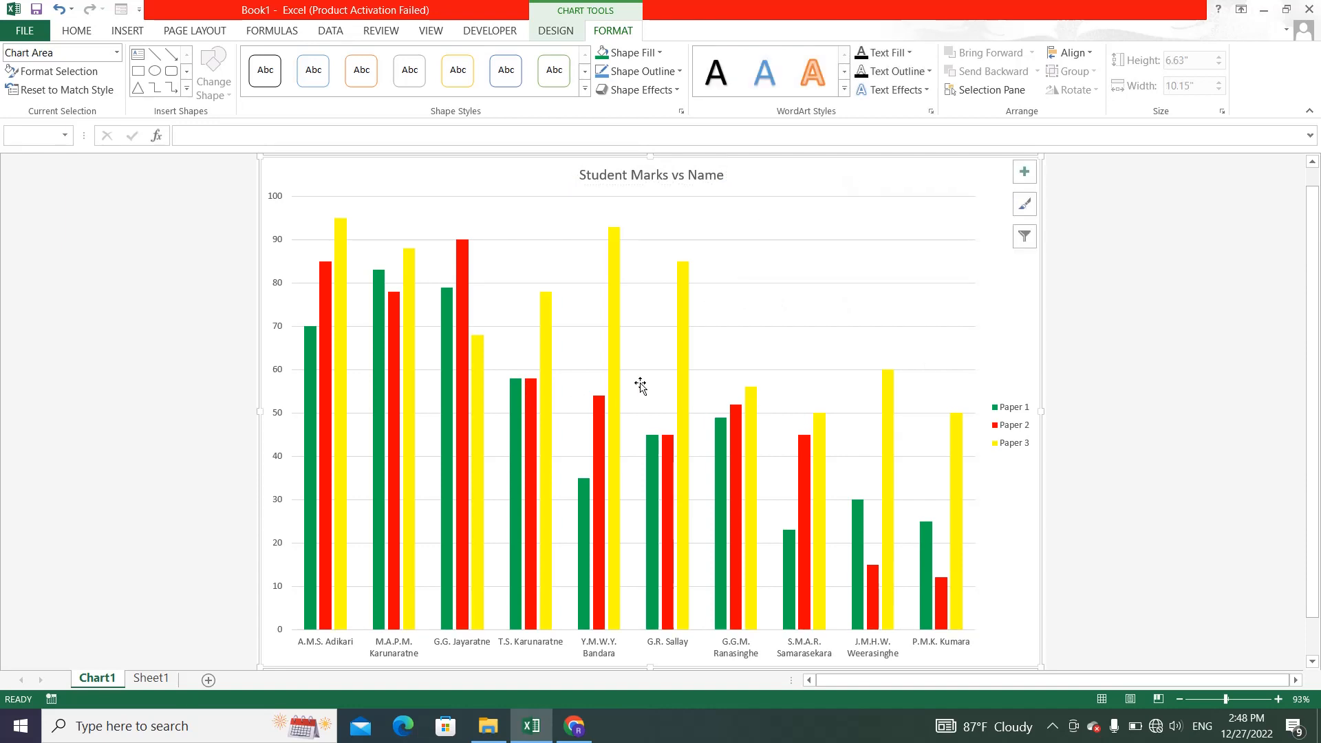
Step: Compare the finished chart on Chart1 with the marks table on Sheet1, ending on Sheet1
{"action": "left_click", "coordinate": [150, 679]}
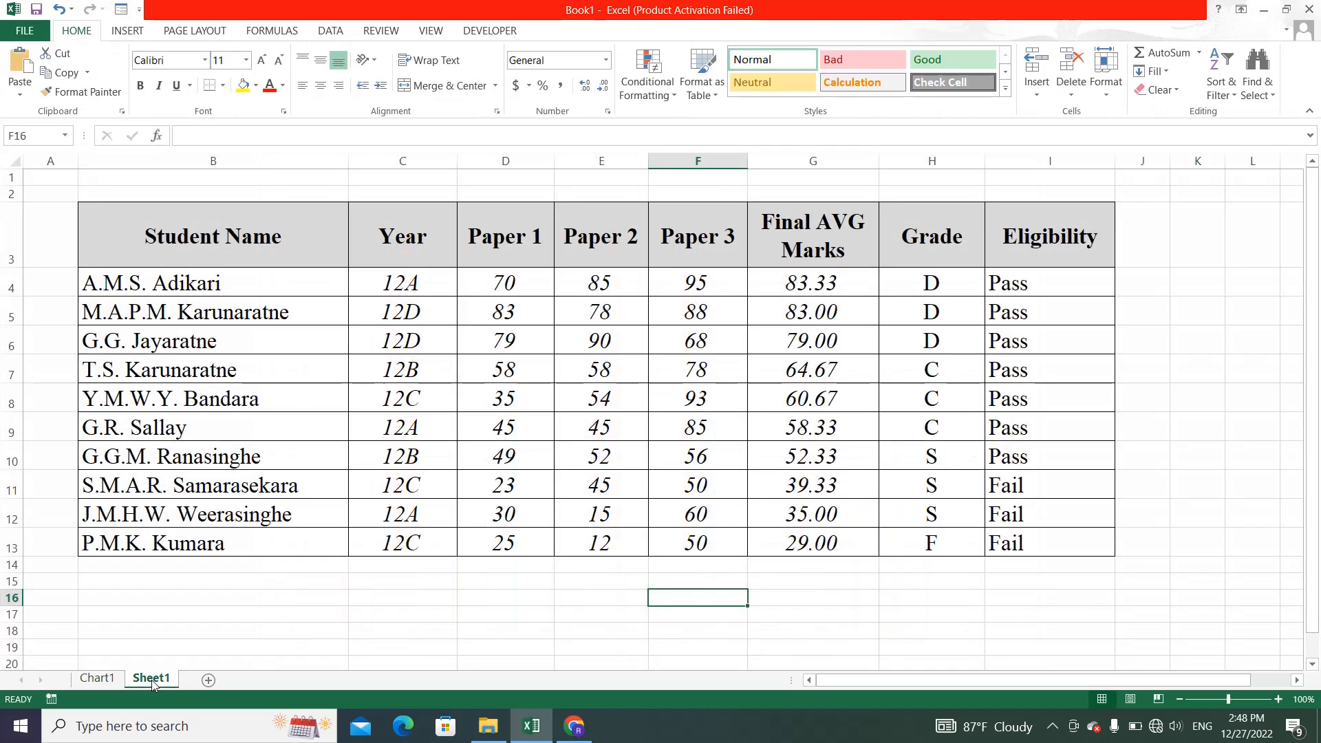
{"action": "left_click", "coordinate": [100, 680]}
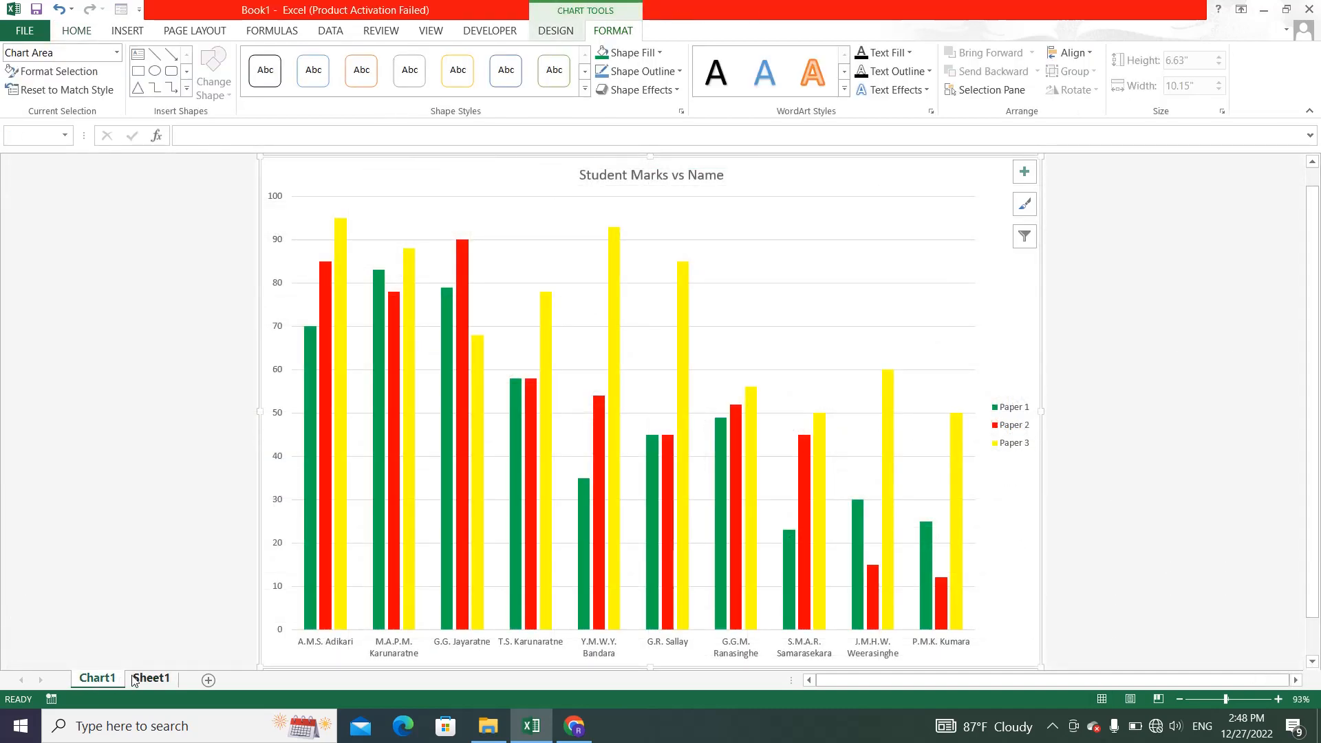
{"action": "left_click", "coordinate": [128, 680]}
{"action": "left_click", "coordinate": [99, 679]}
{"action": "left_click", "coordinate": [148, 680]}
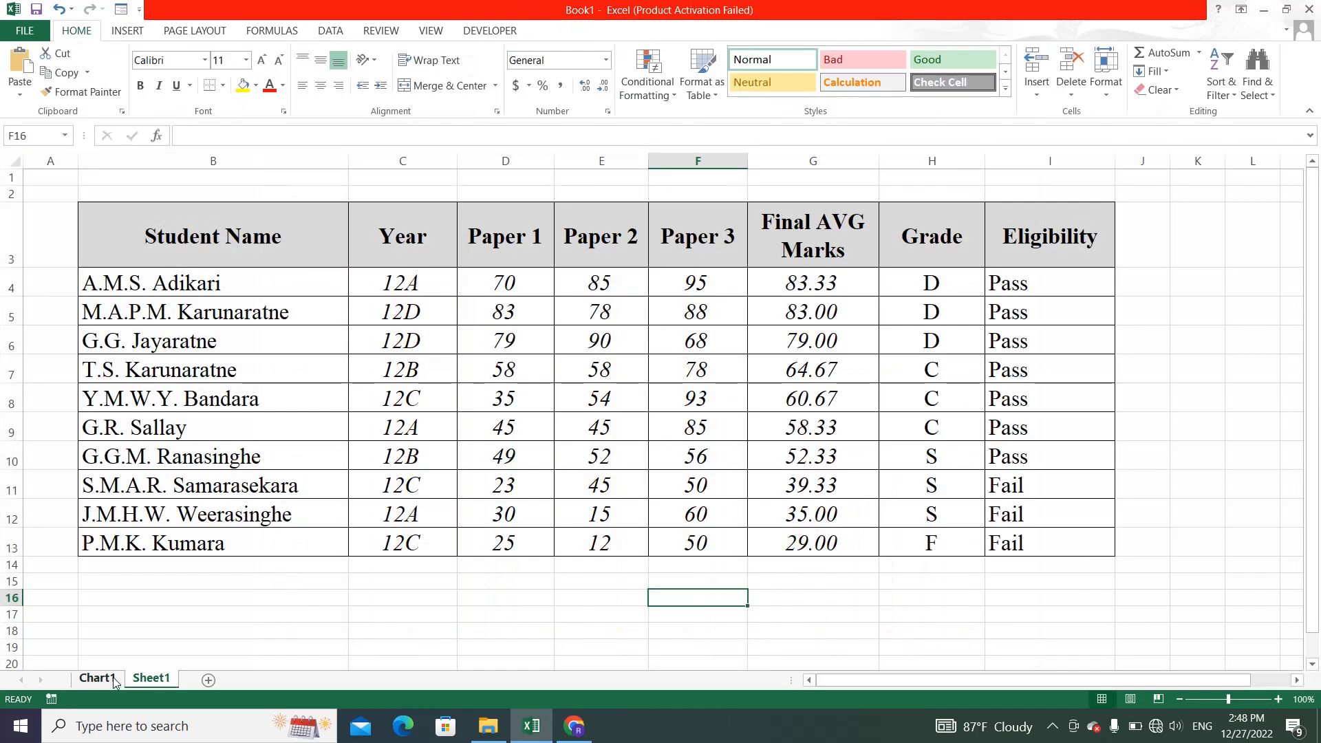
{"action": "left_click", "coordinate": [100, 680]}
{"action": "left_click", "coordinate": [133, 679]}
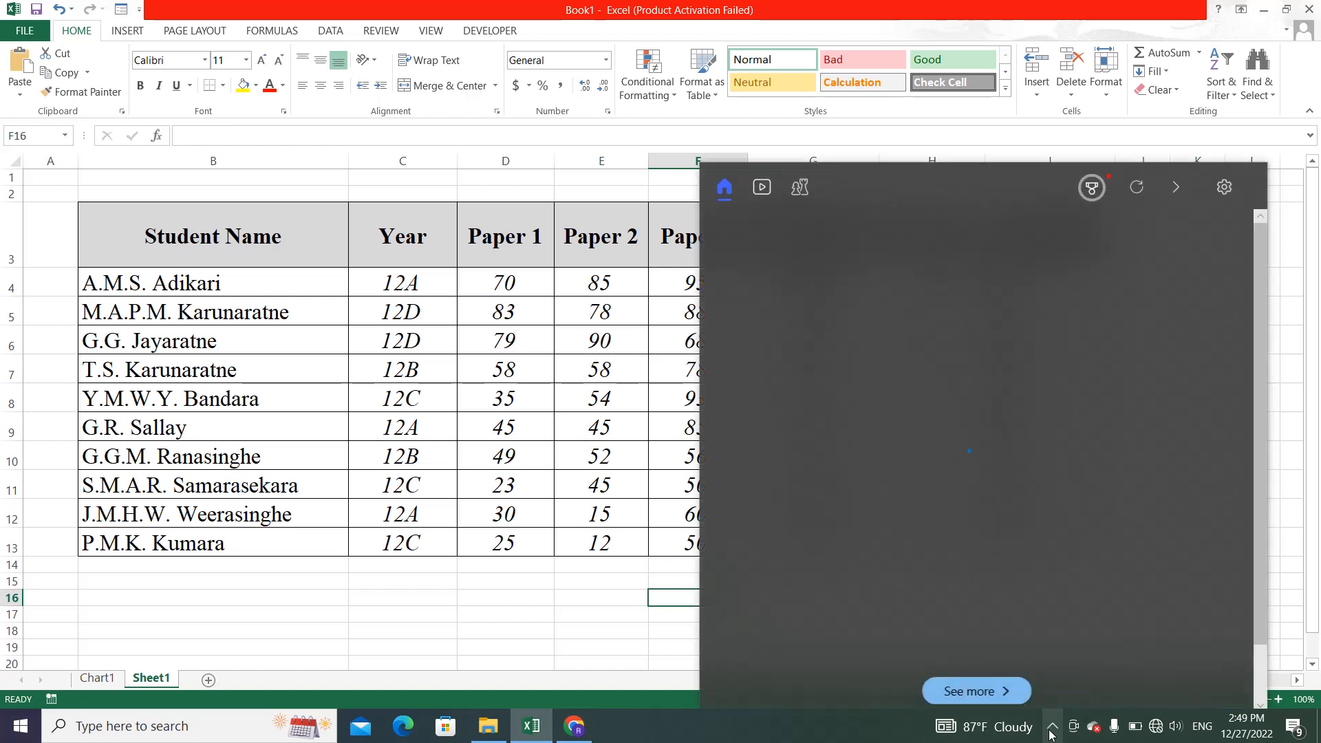
{"action": "left_click", "coordinate": [1052, 727]}
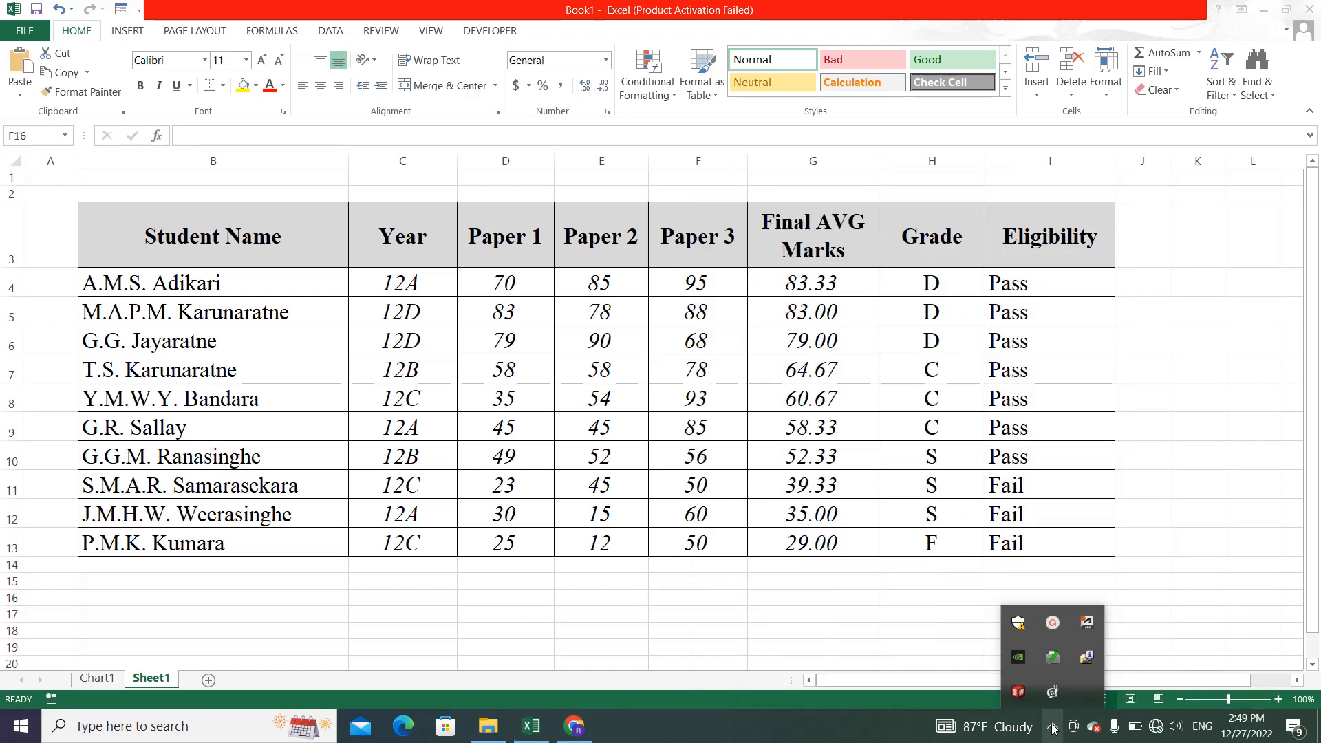